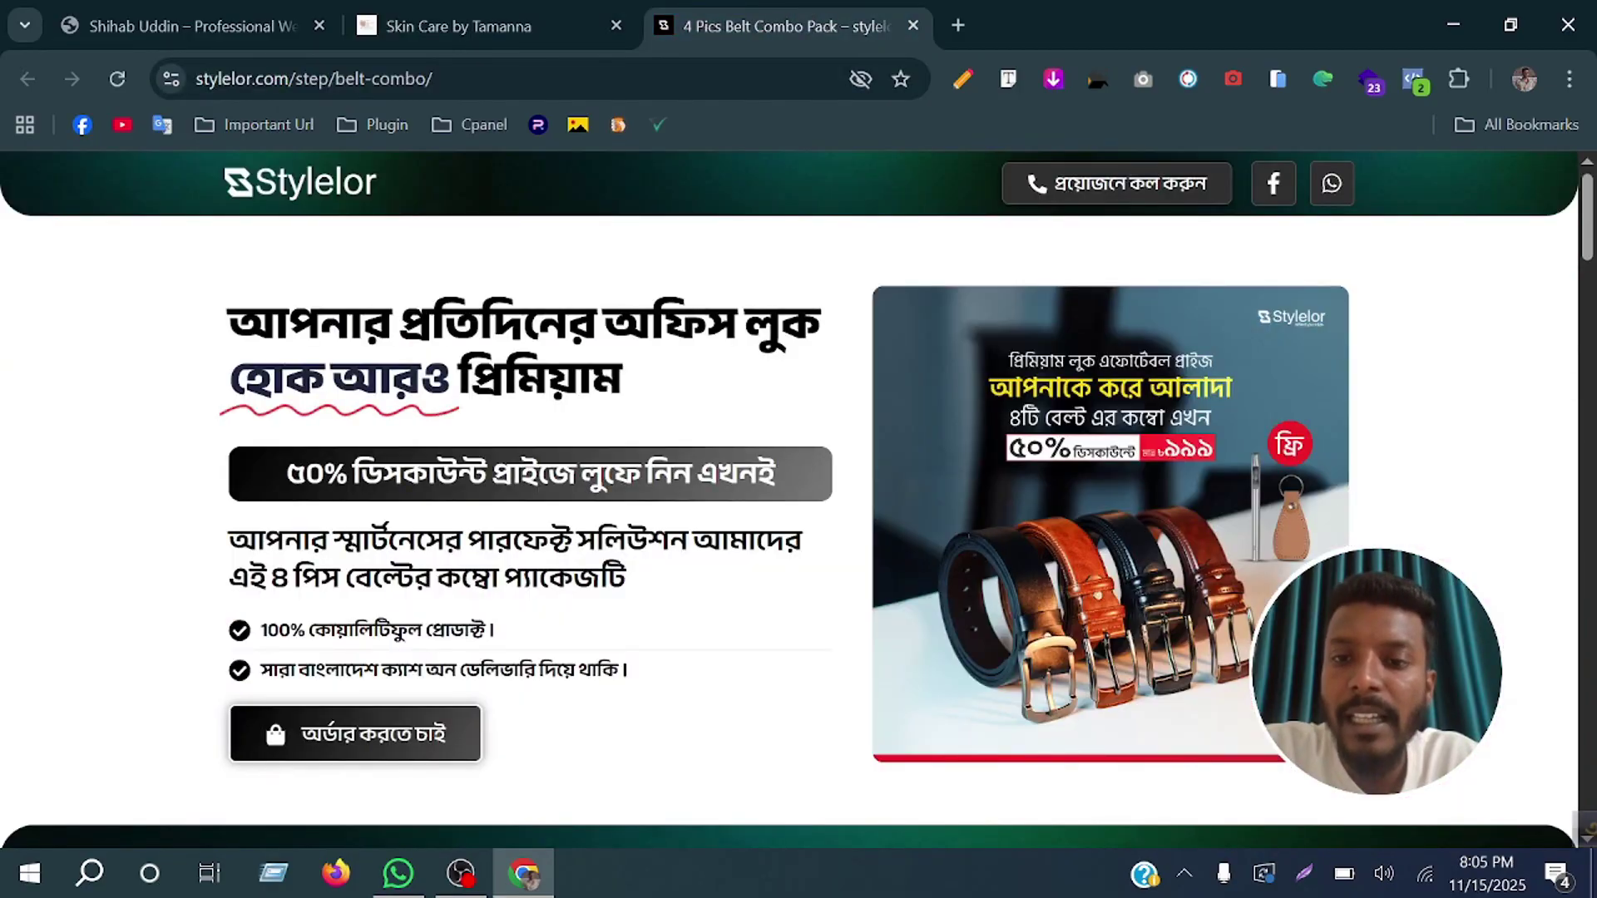
- Switch to the Skin Care by Tamanna tab and scroll through the shop
scroll(797, 499, "down", 20)
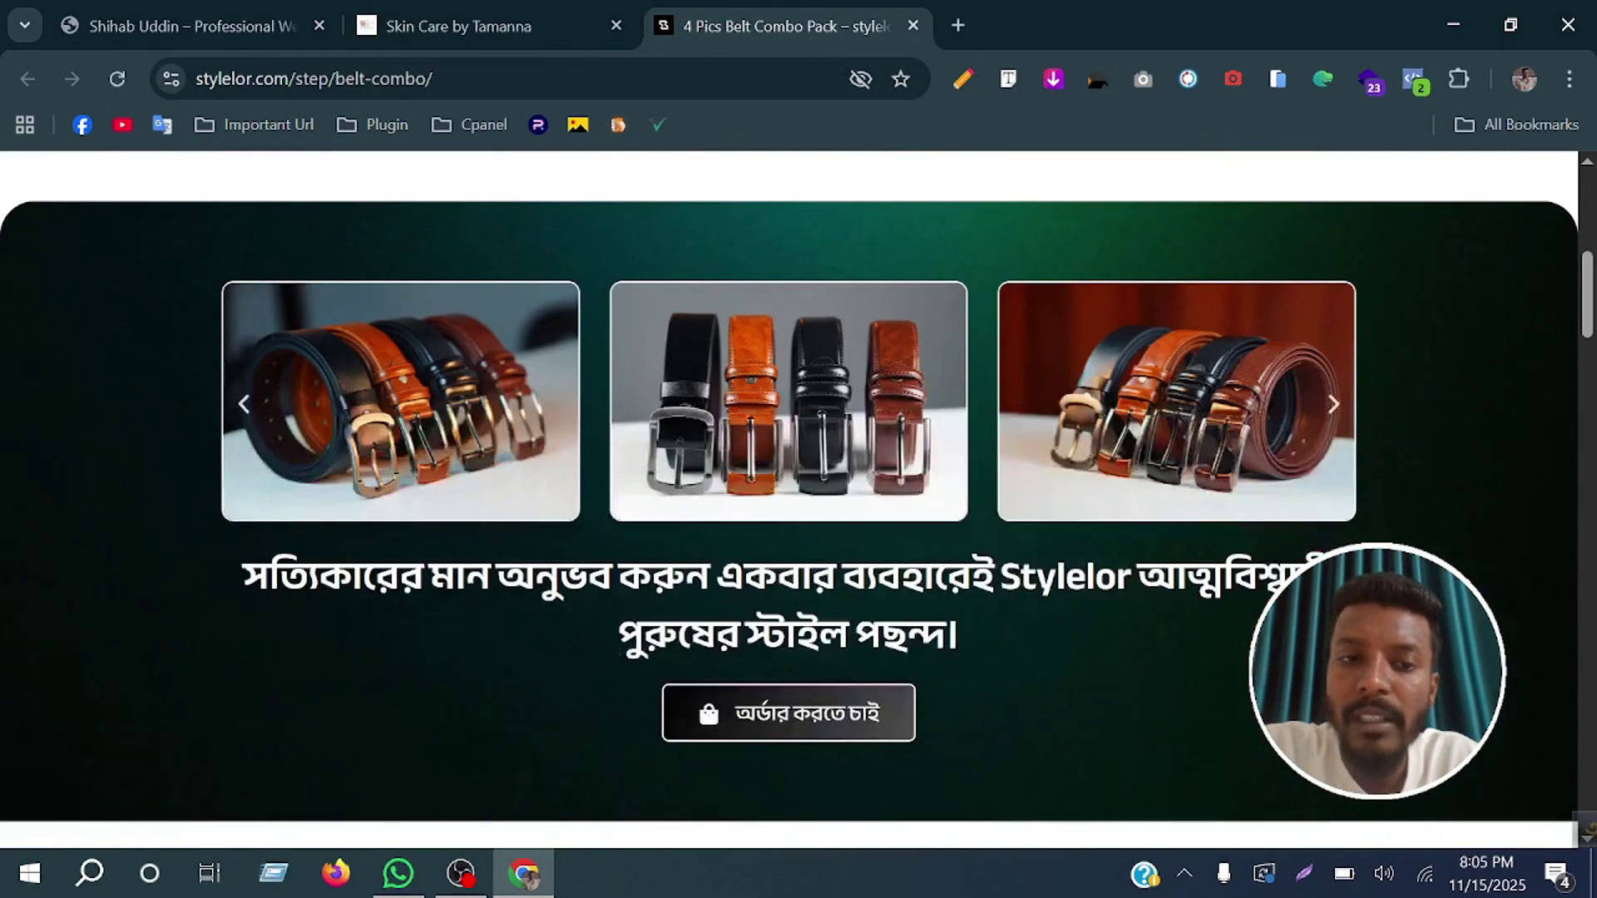
scroll(542, 576, "up", 20)
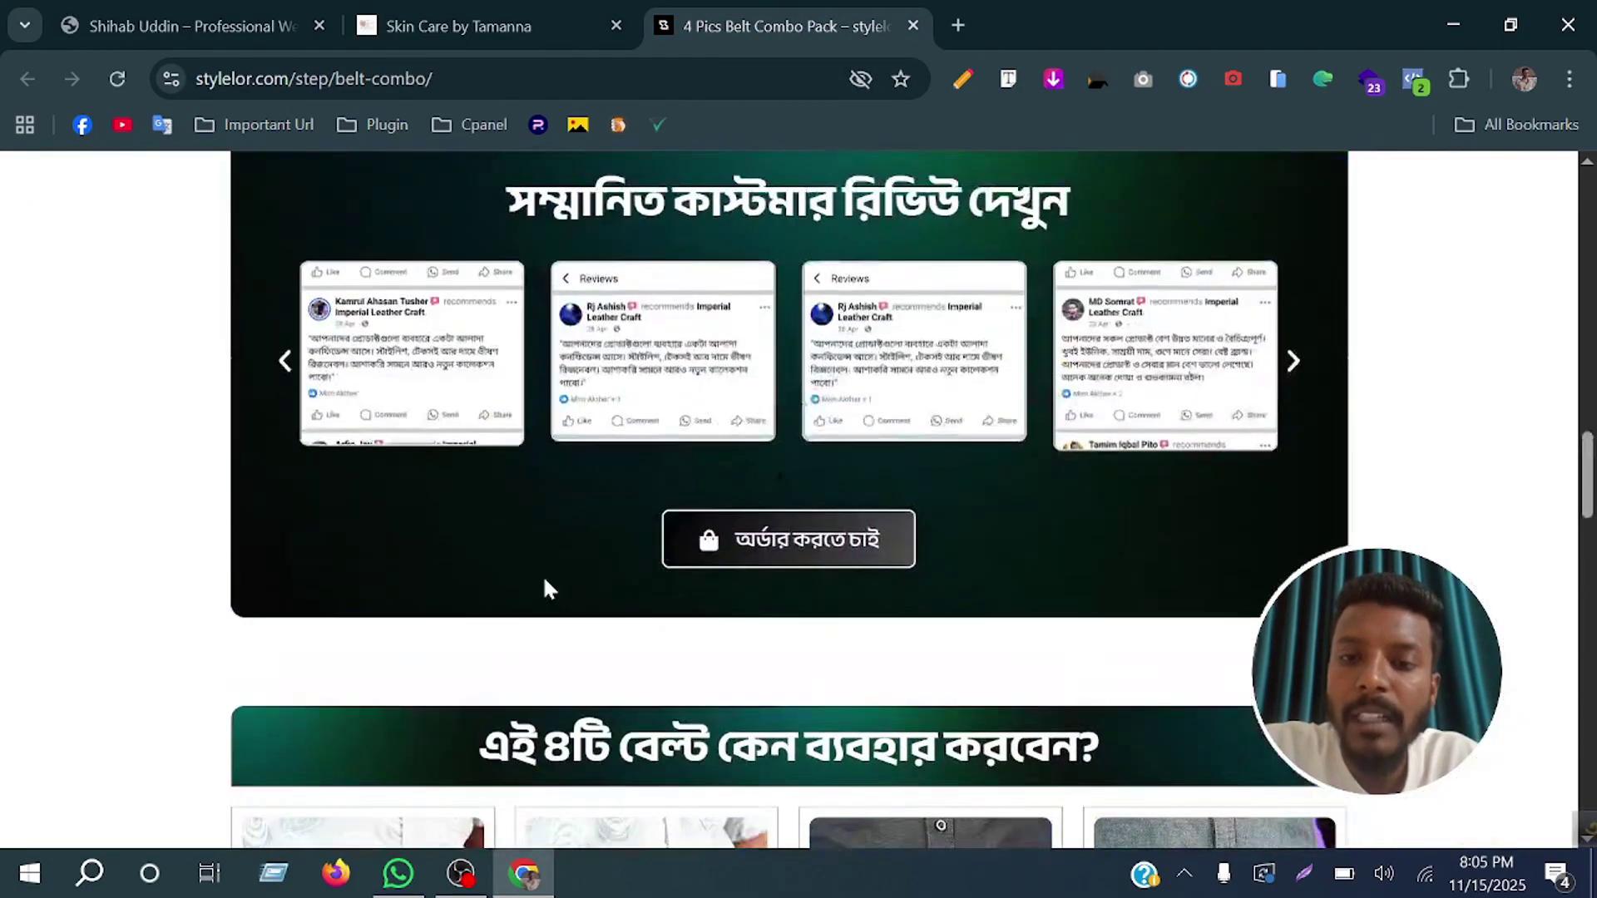
left_click(542, 14)
scroll(799, 499, "down", 10)
scroll(799, 500, "down", 15)
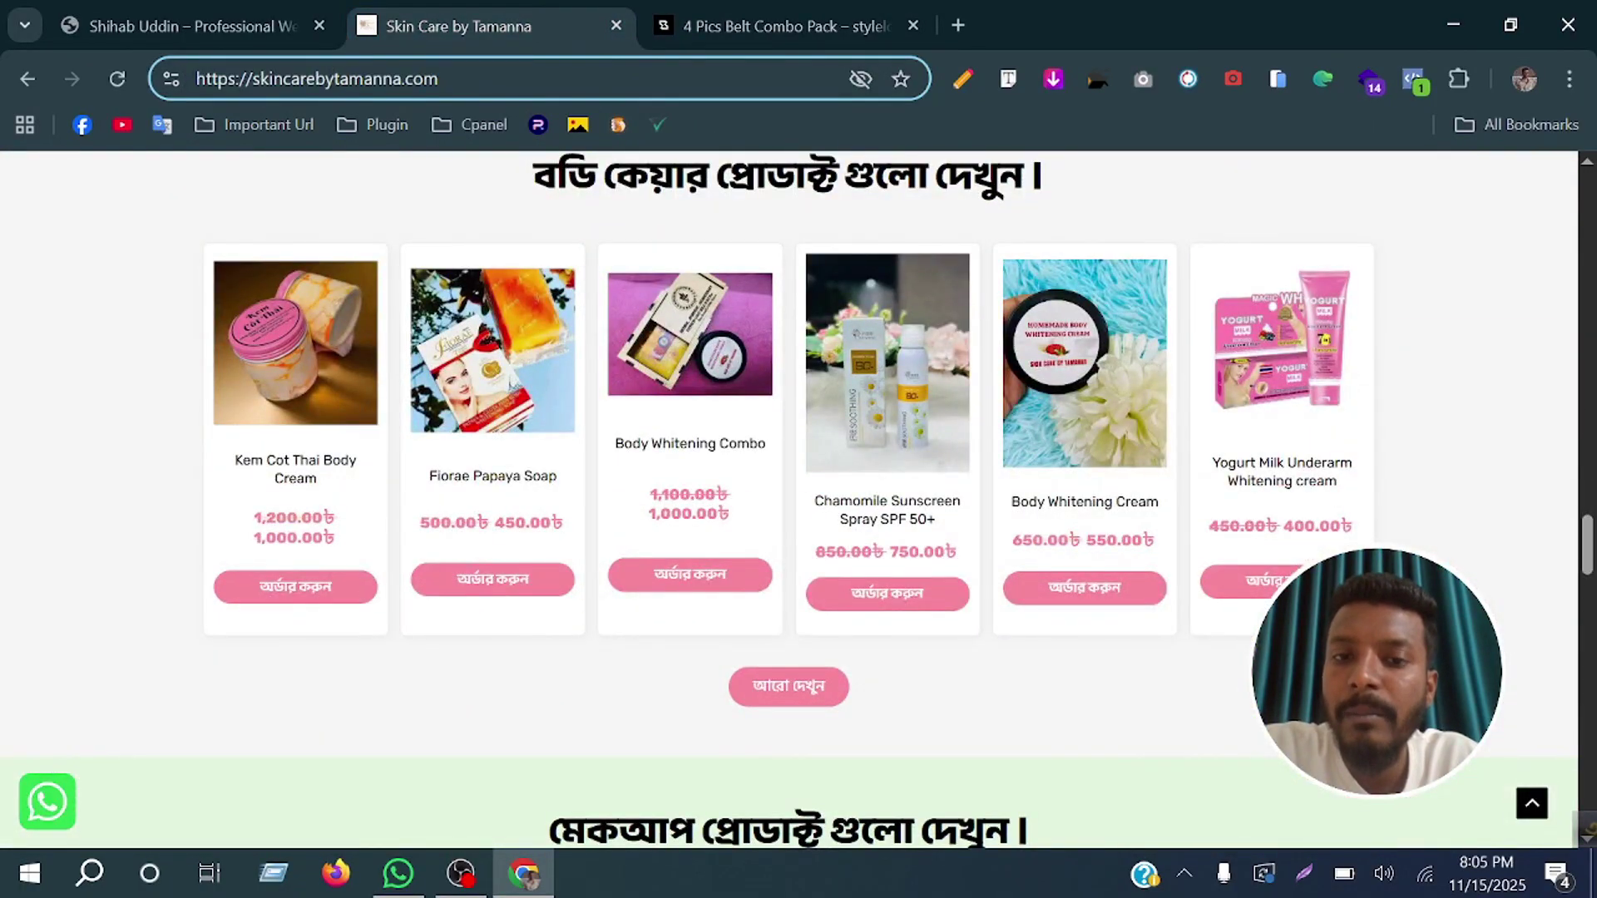
scroll(798, 499, "up", 15)
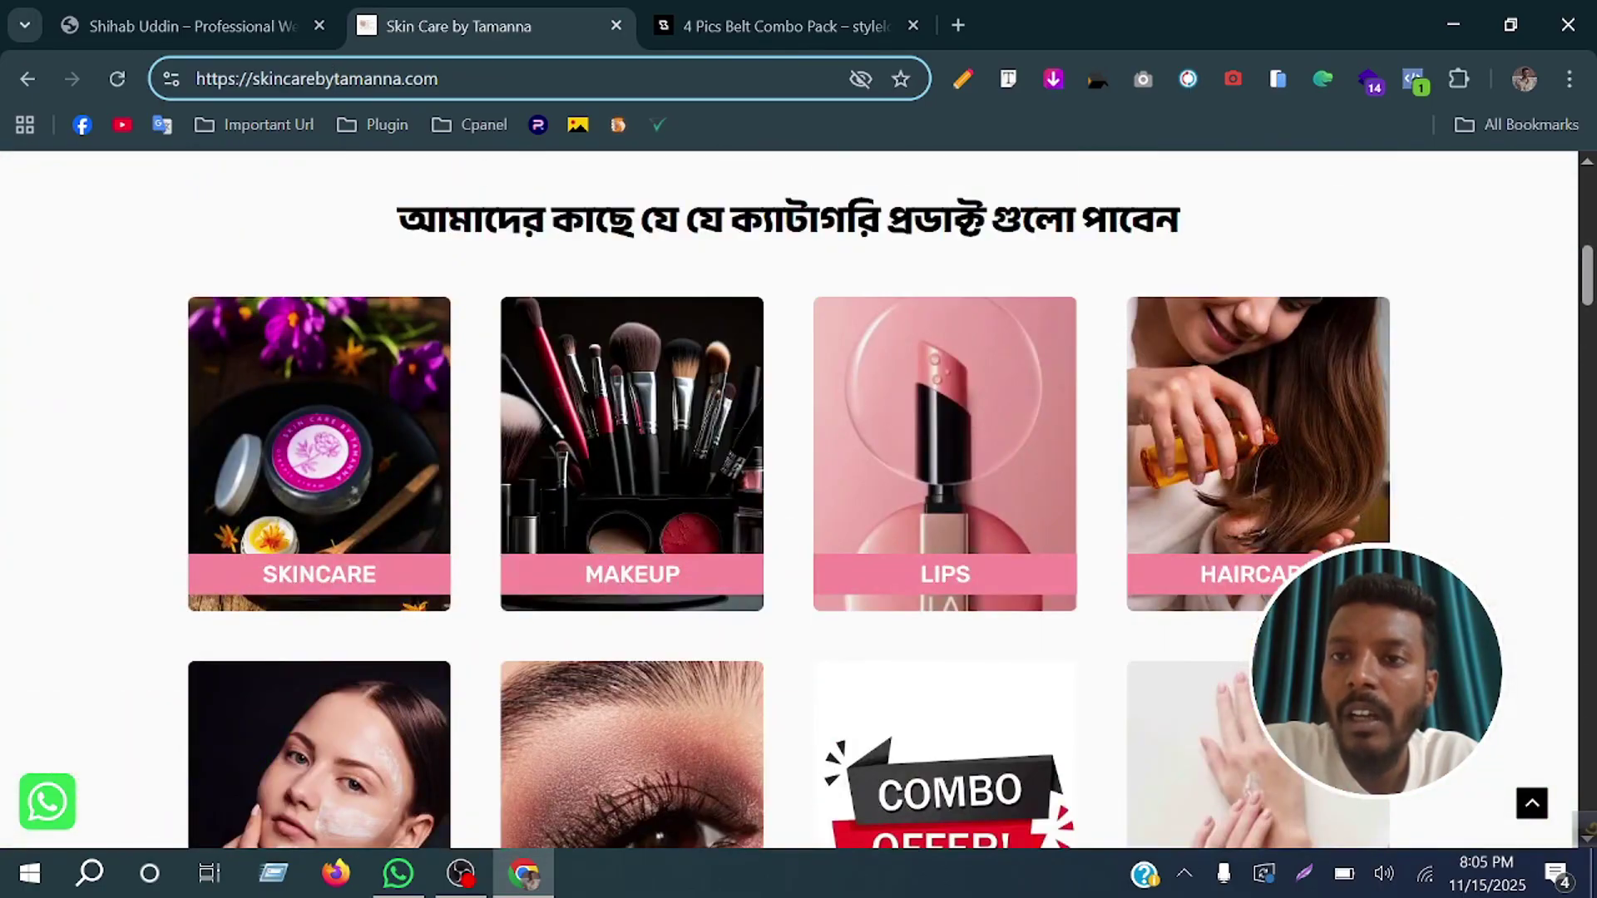
- Select the site name in the web address and keep browsing the shop page
double_click(326, 79)
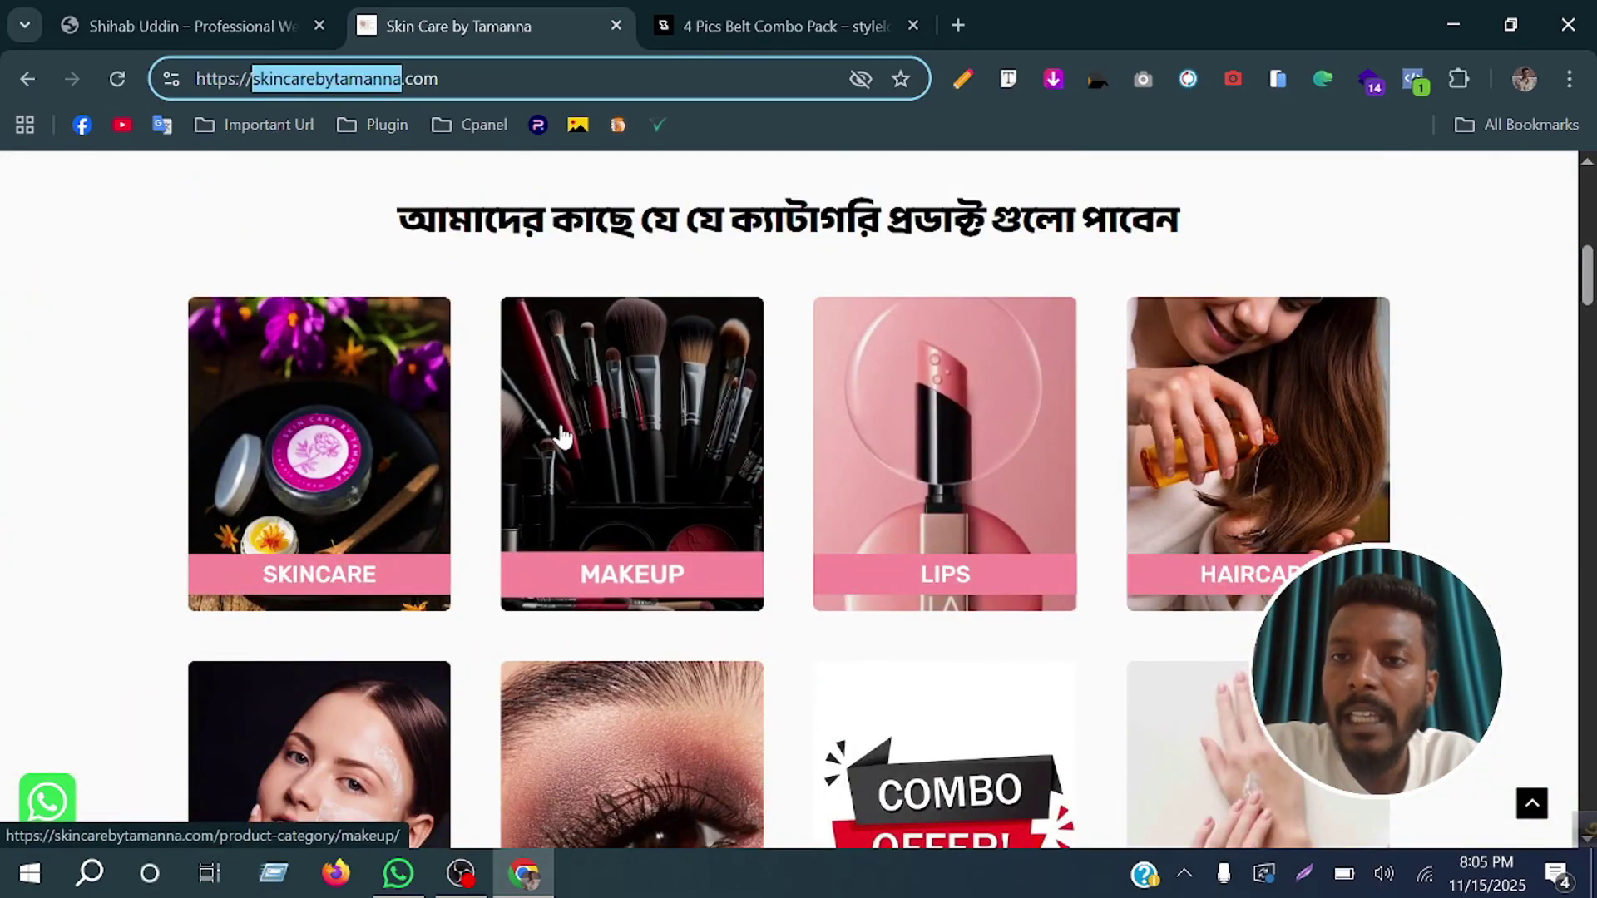
scroll(561, 433, "up", 10)
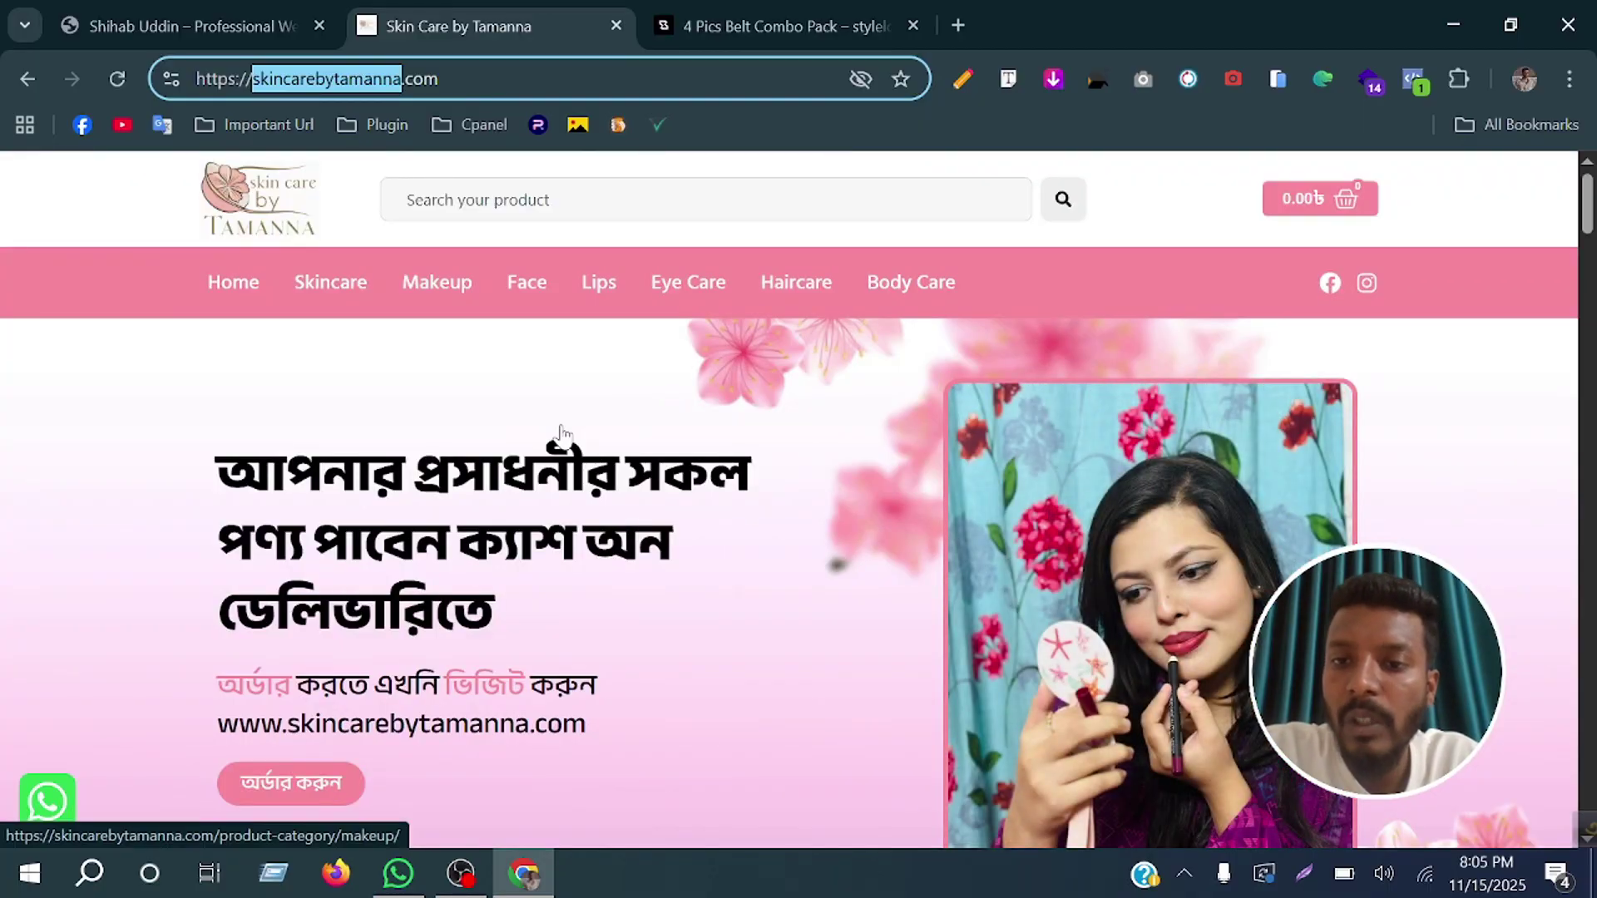
scroll(562, 433, "down", 3)
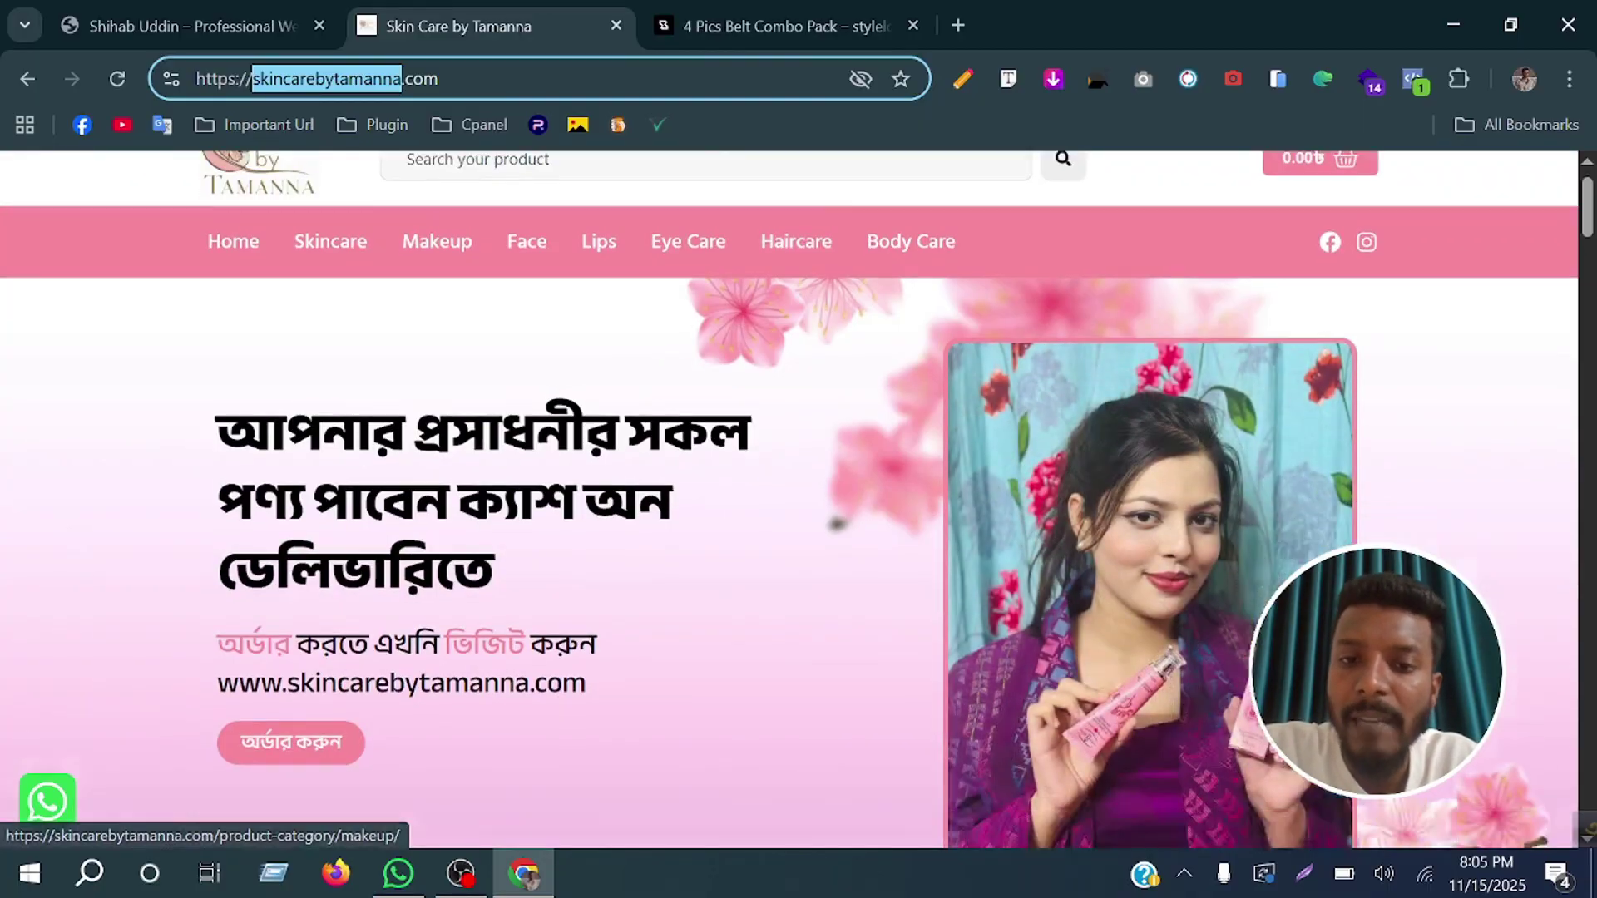
scroll(563, 538, "down", 12)
scroll(563, 538, "up", 9)
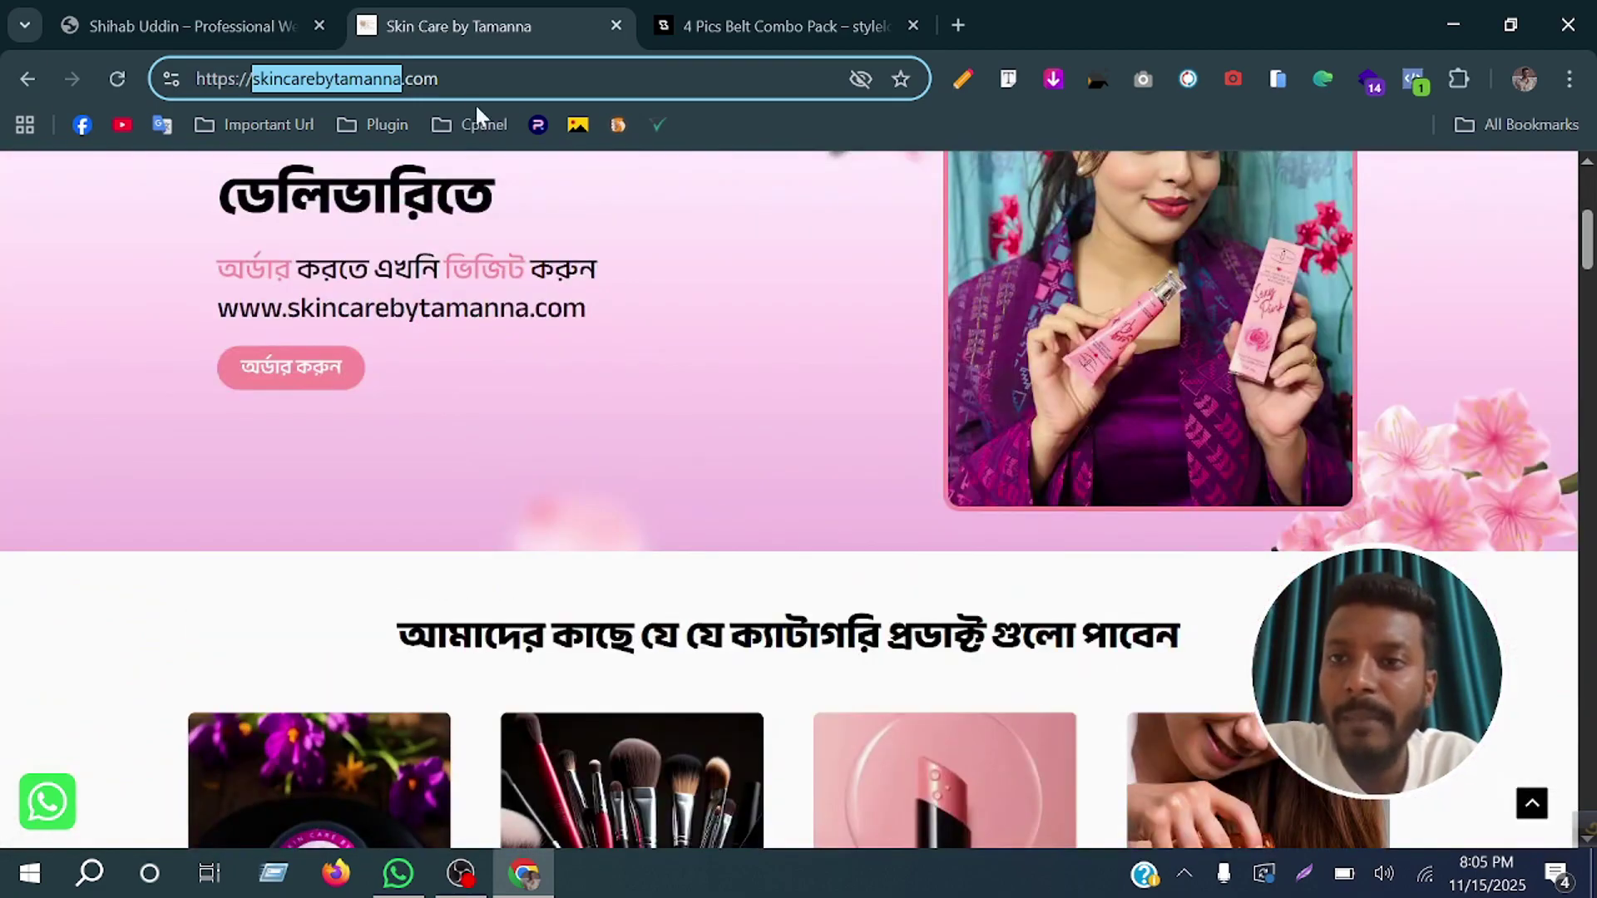
left_click(374, 77)
double_click(374, 77)
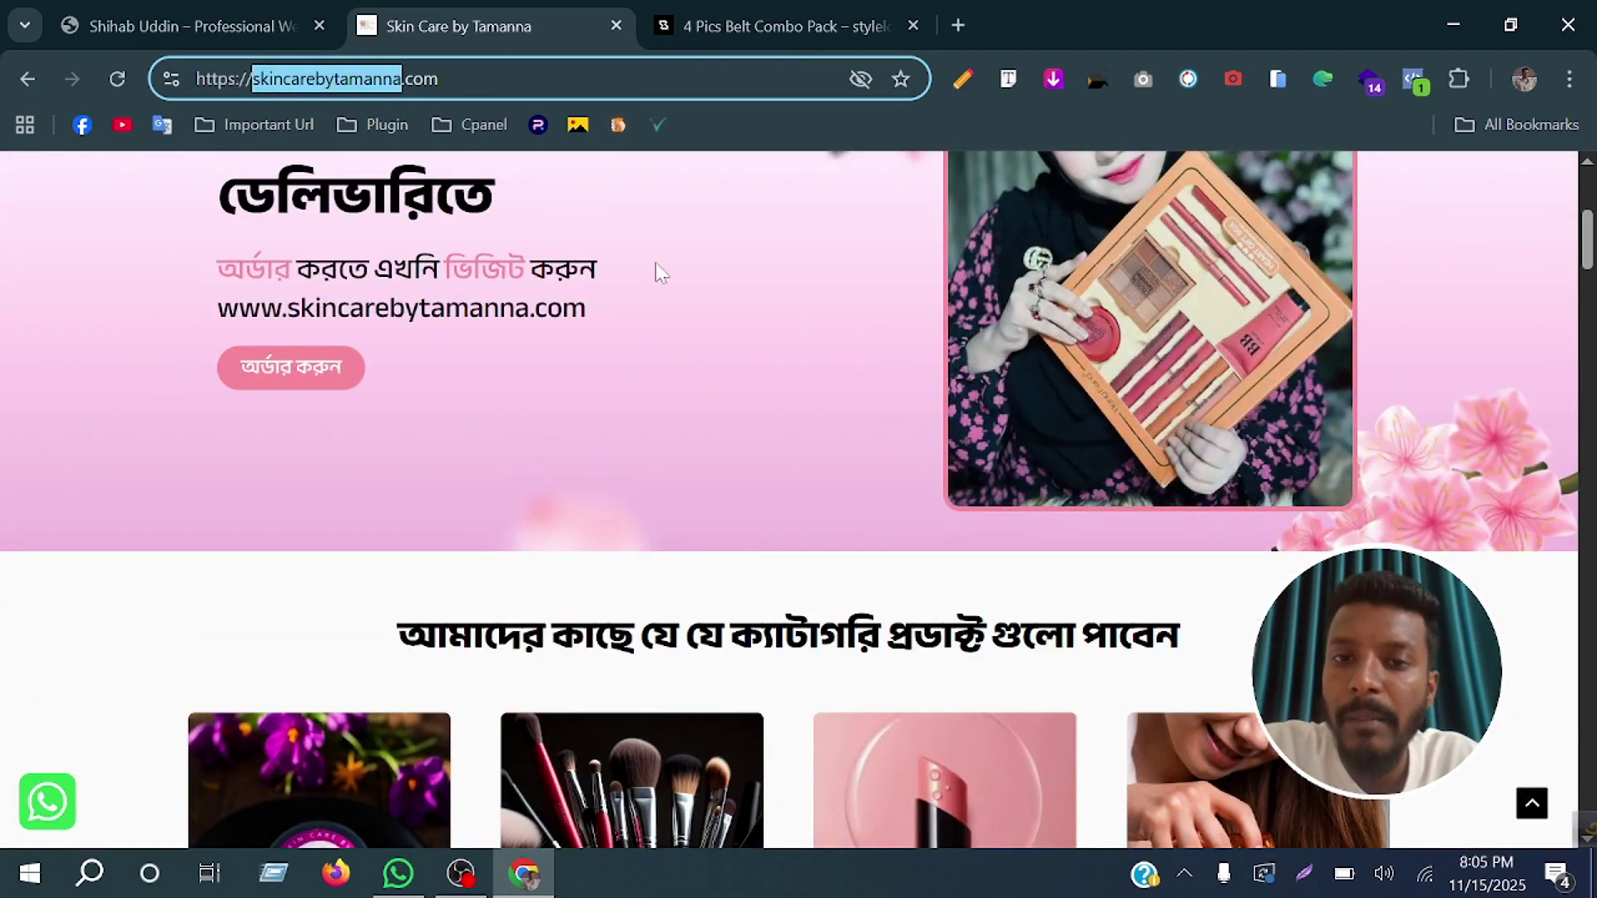
scroll(656, 262, "up", 6)
scroll(726, 354, "down", 8)
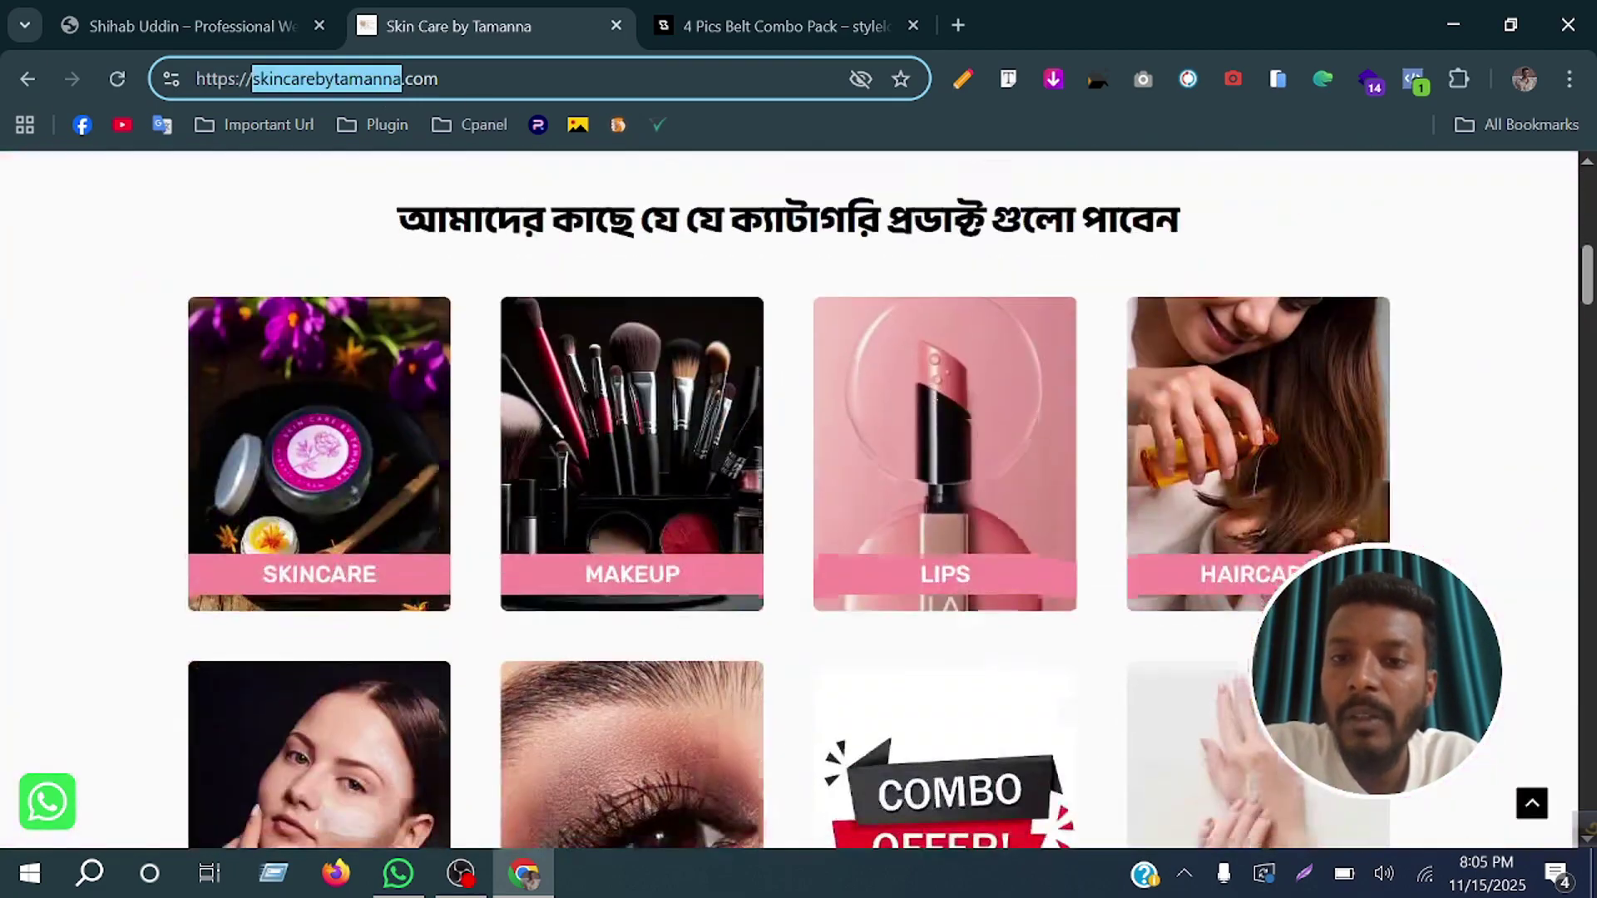
scroll(726, 355, "up", 8)
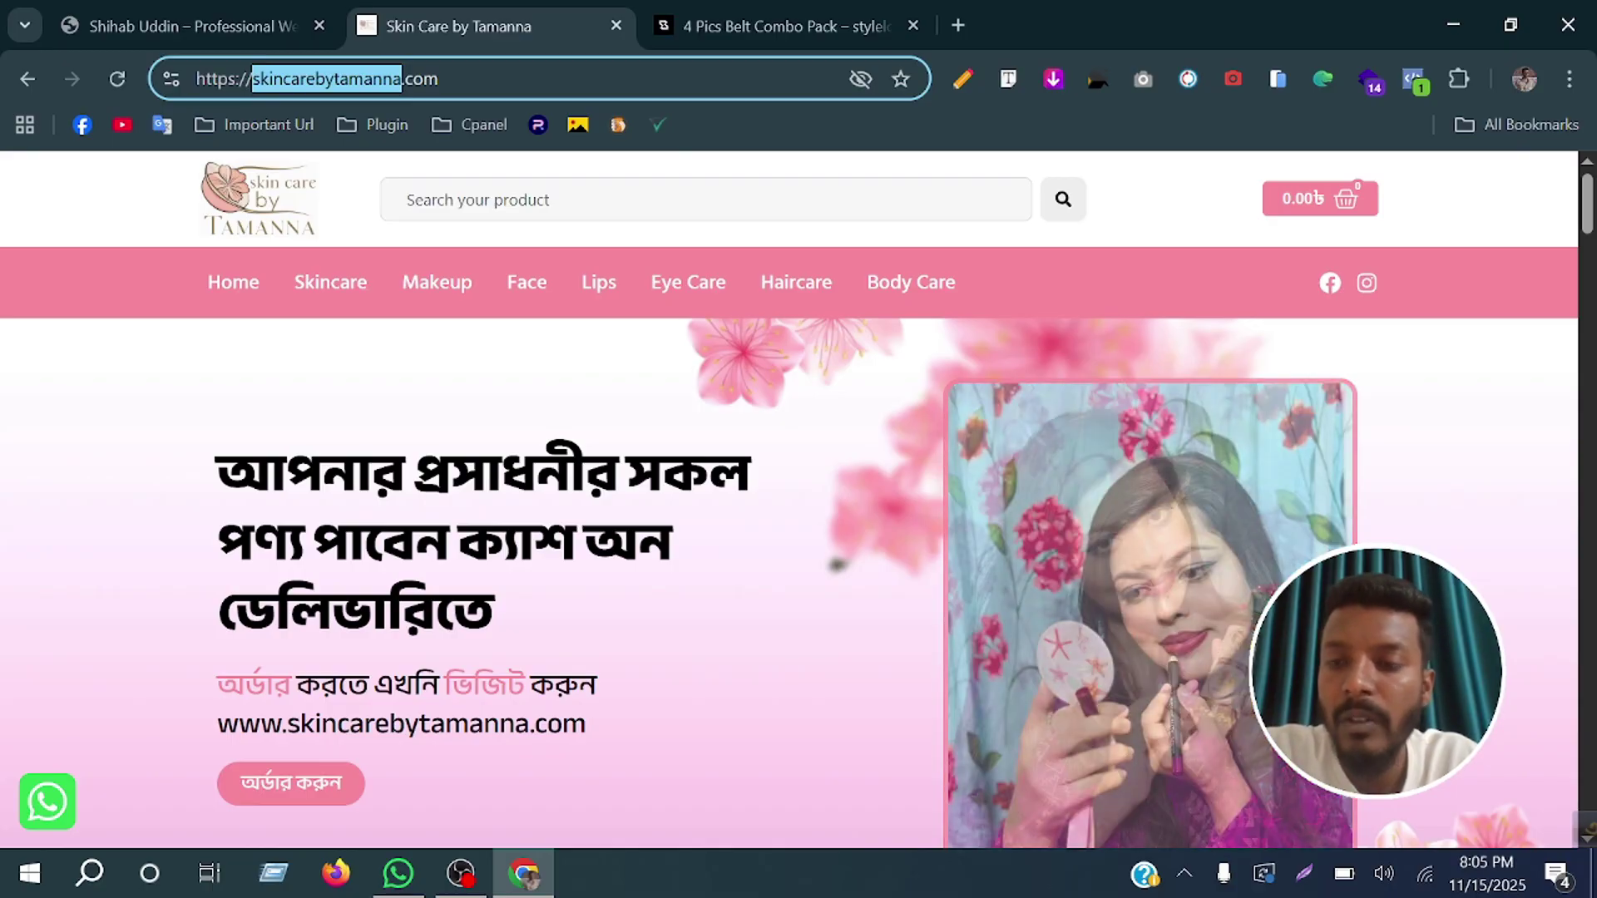
scroll(837, 565, "down", 8)
scroll(837, 566, "up", 8)
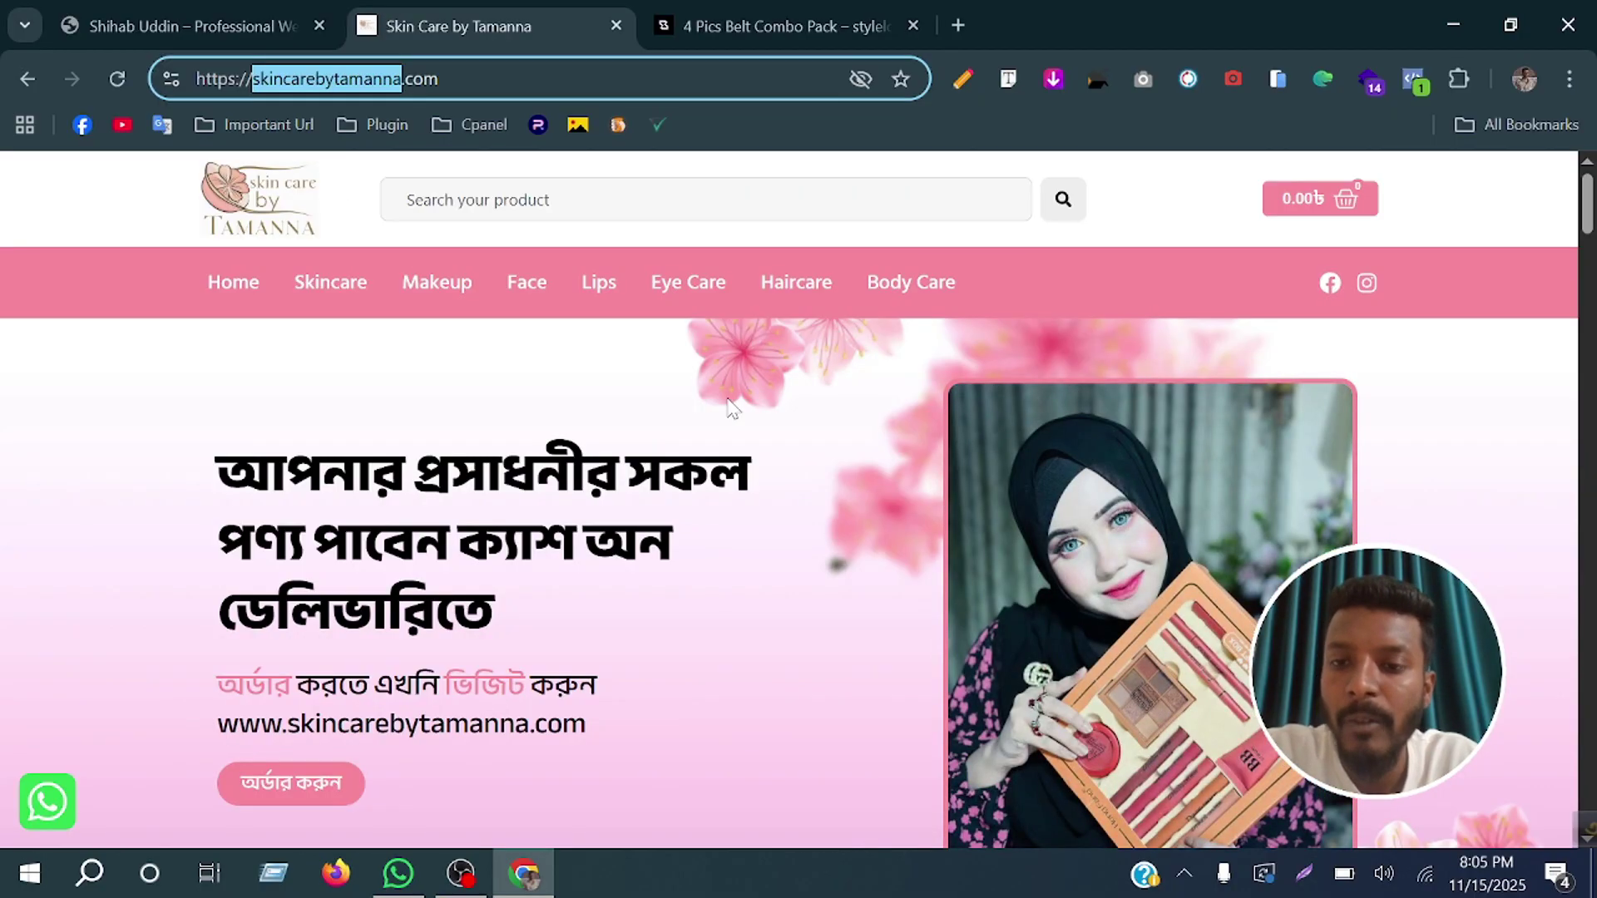
scroll(729, 414, "down", 5)
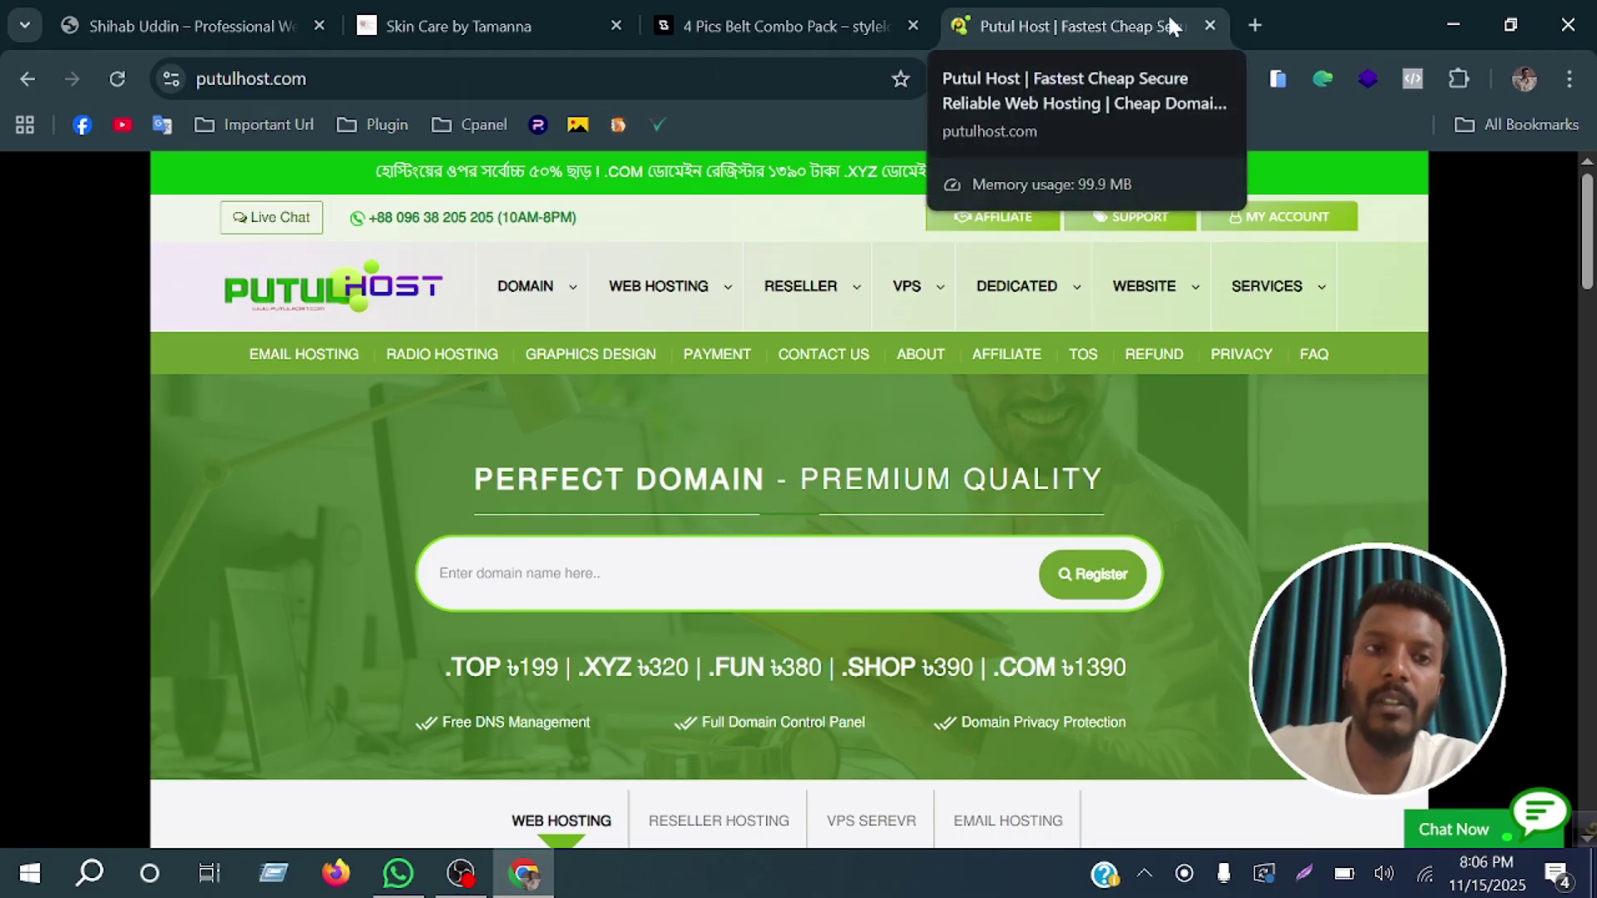
- Open an empty new tab, then return to the Putul Host homepage and scroll through it
left_click(1255, 26)
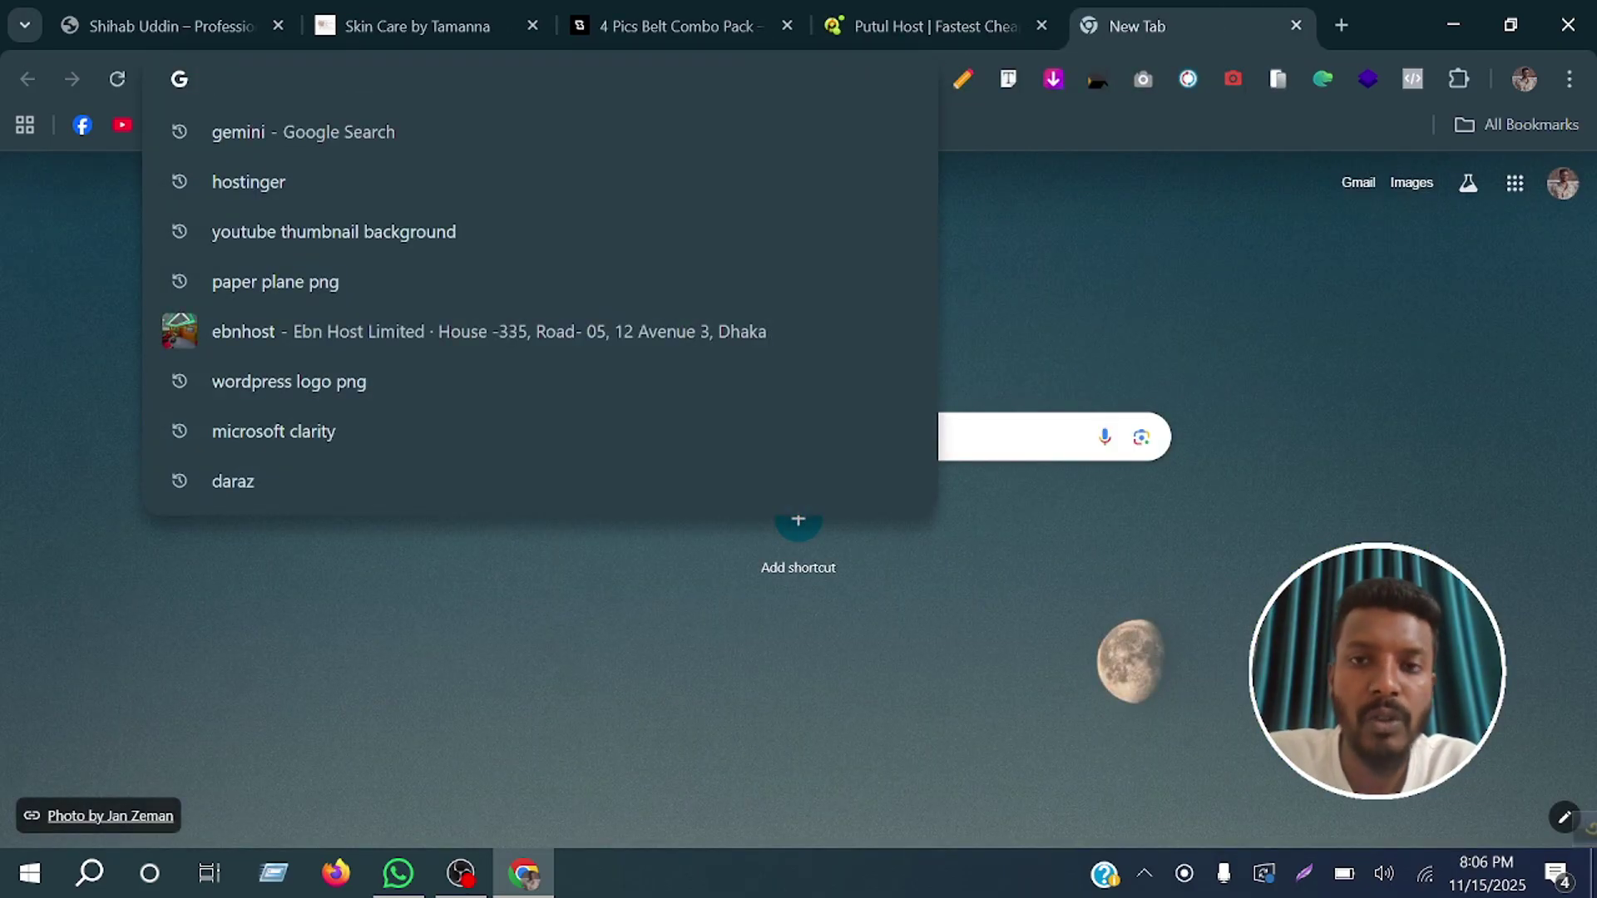
left_click(998, 25)
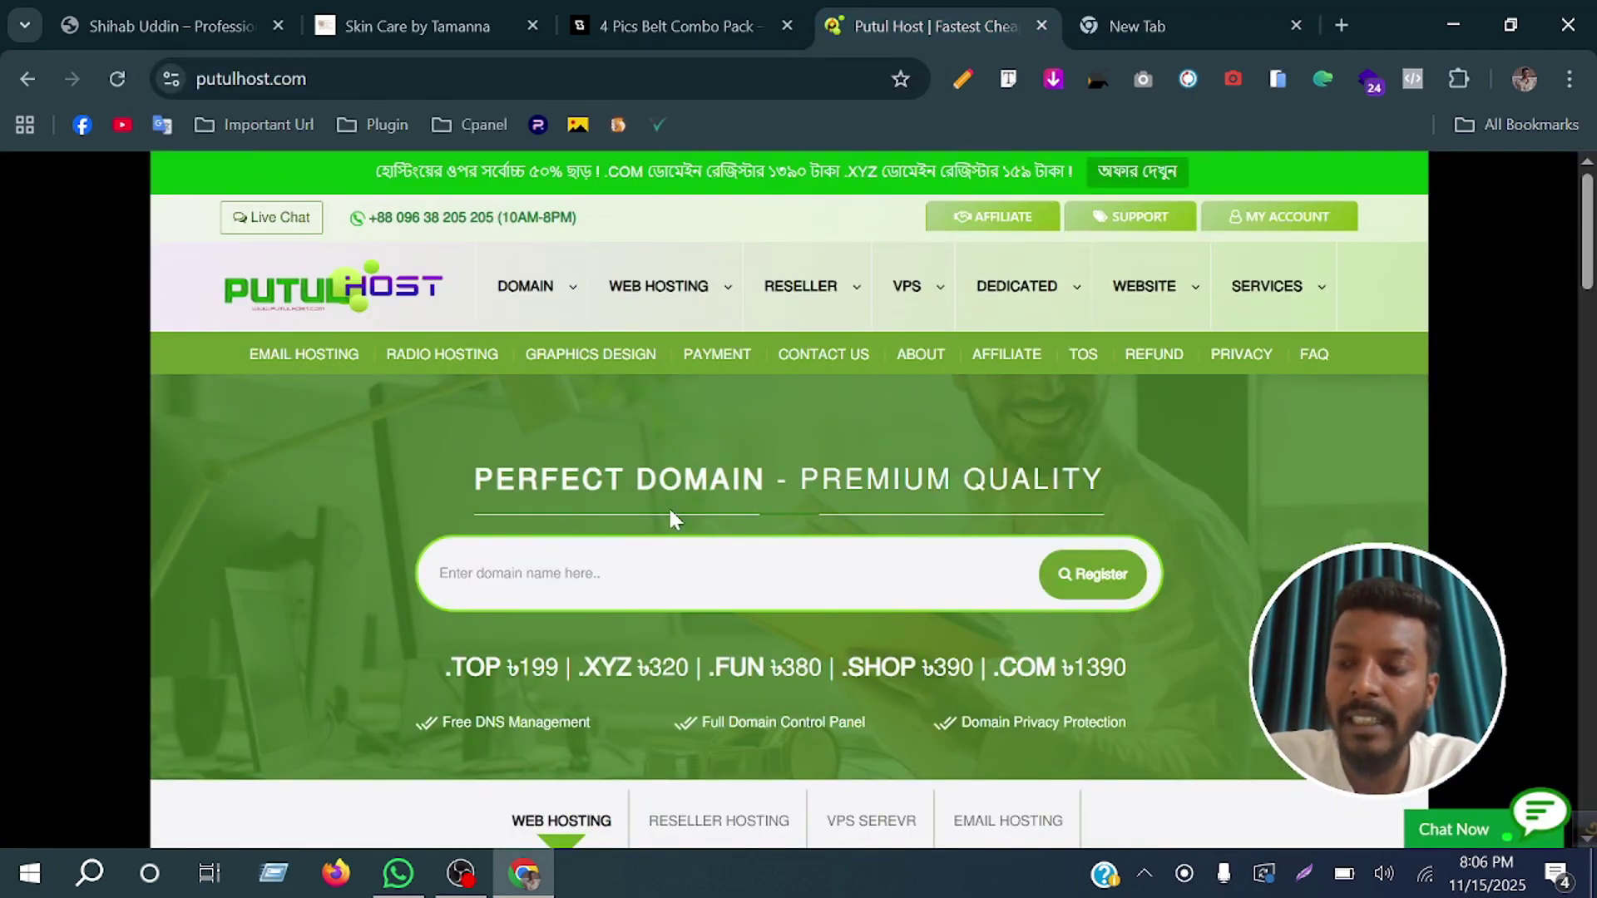
scroll(671, 519, "down", 10)
scroll(670, 519, "up", 10)
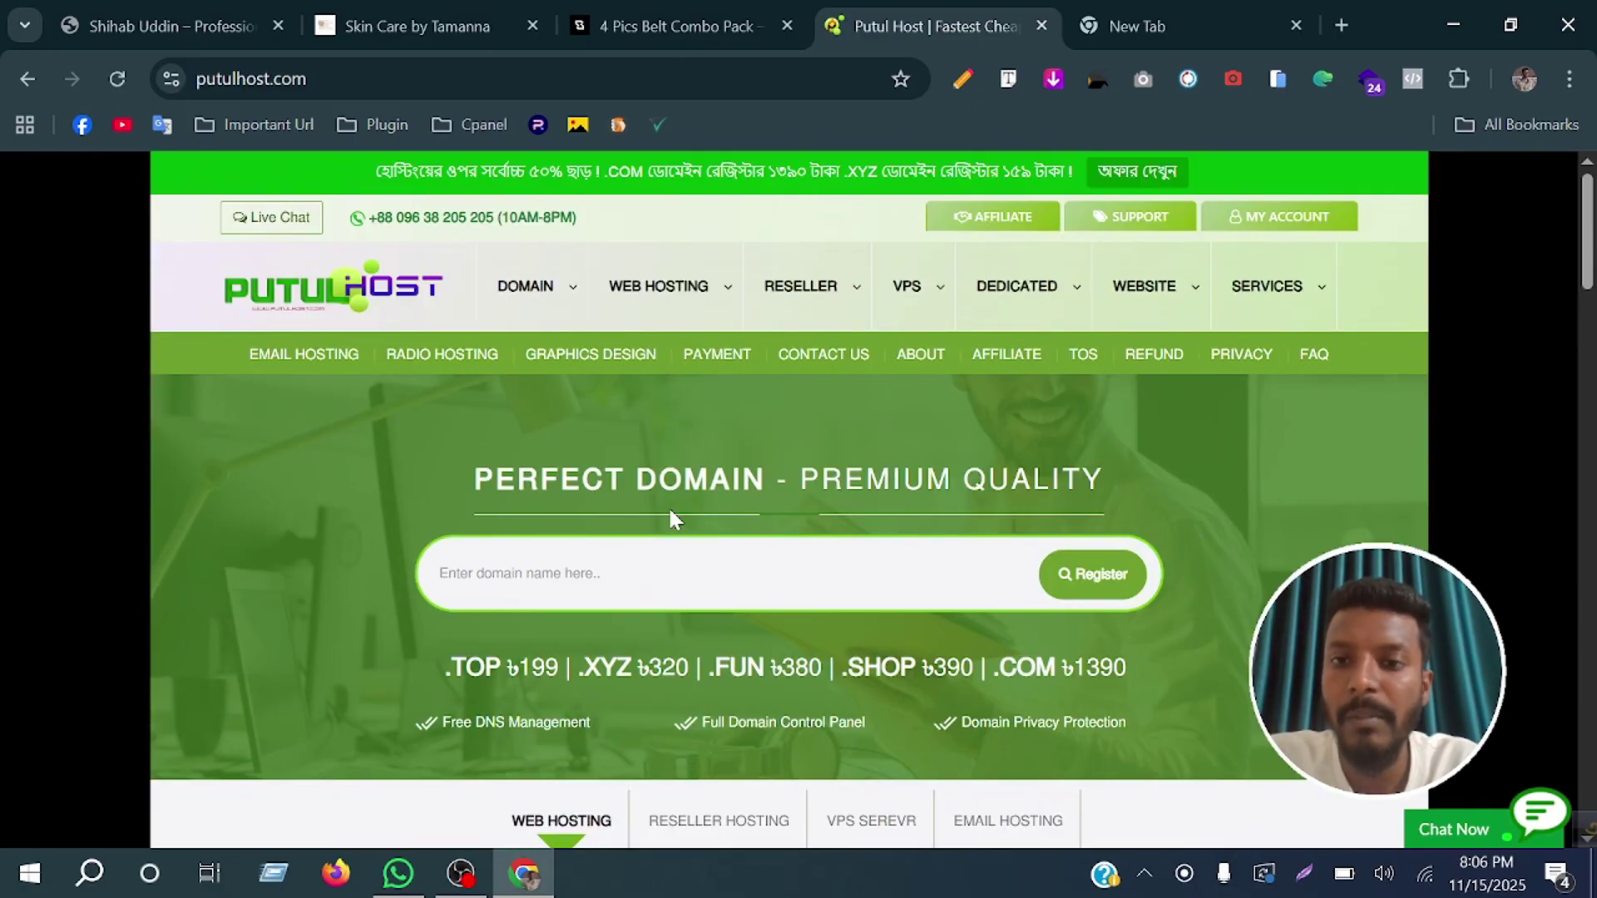
scroll(671, 518, "down", 10)
scroll(670, 518, "up", 10)
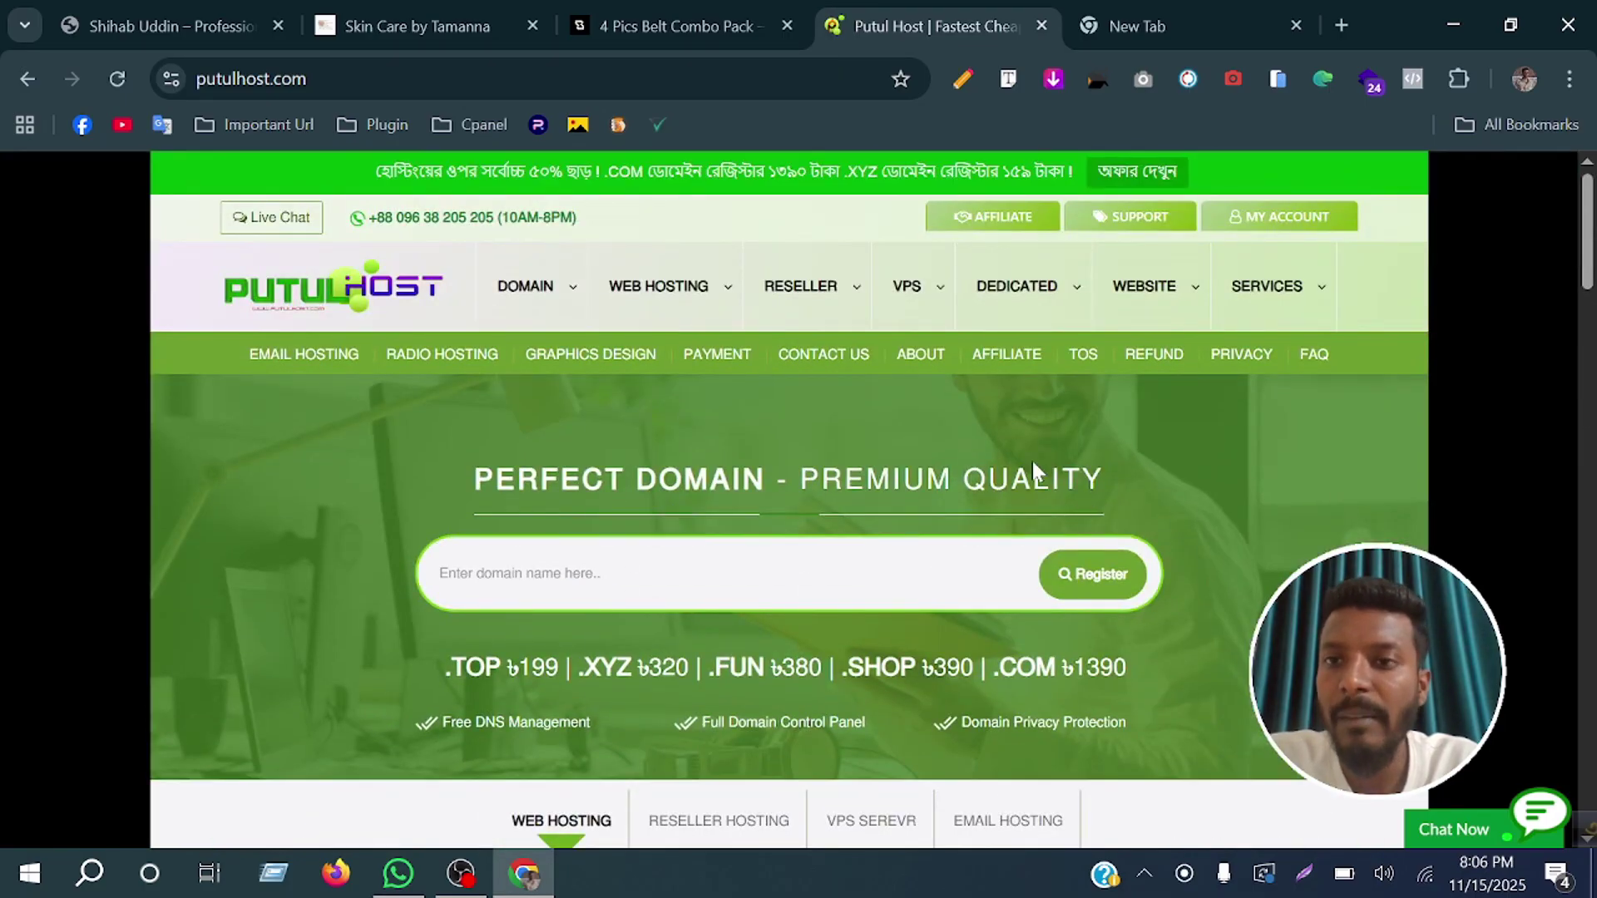
scroll(1032, 461, "down", 6)
scroll(493, 428, "up", 6)
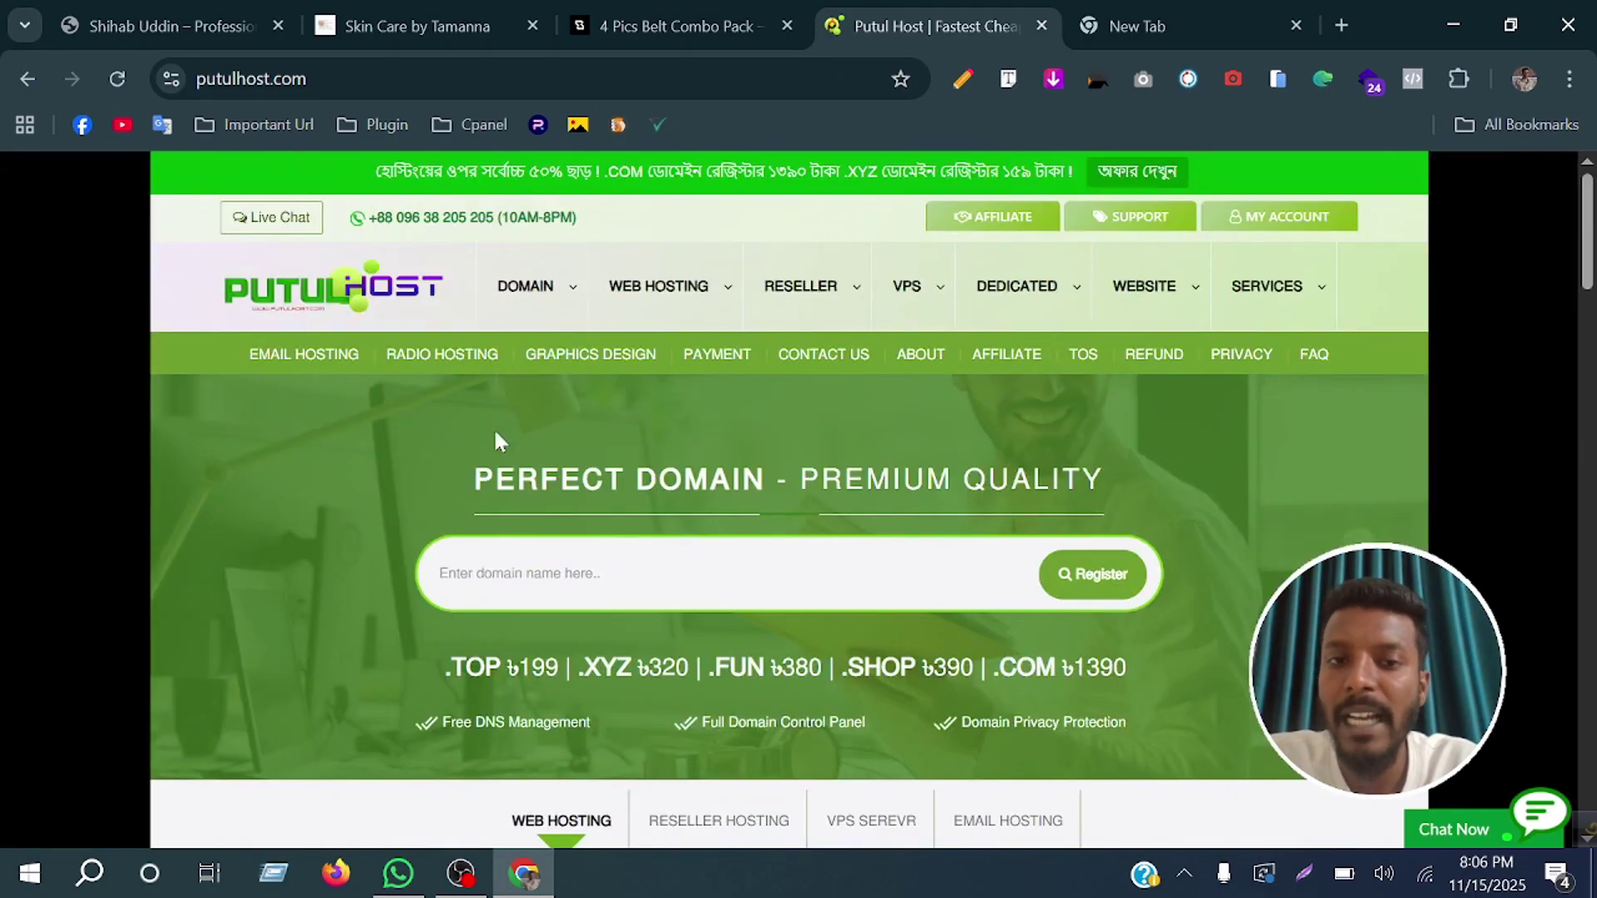
scroll(496, 438, "down", 5)
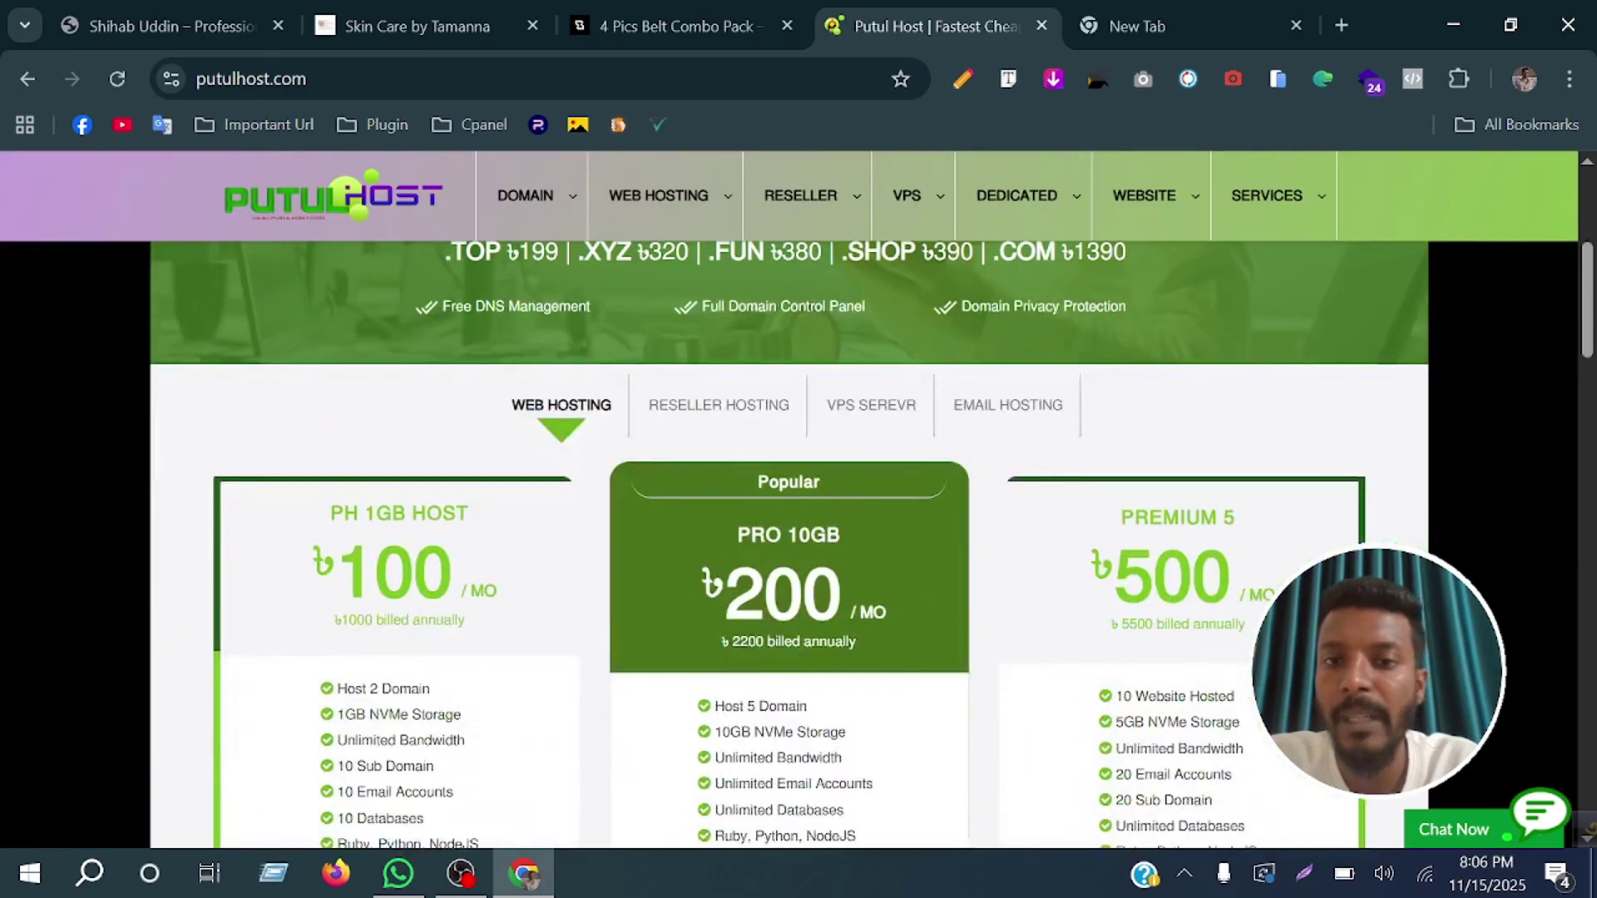
scroll(820, 533, "up", 5)
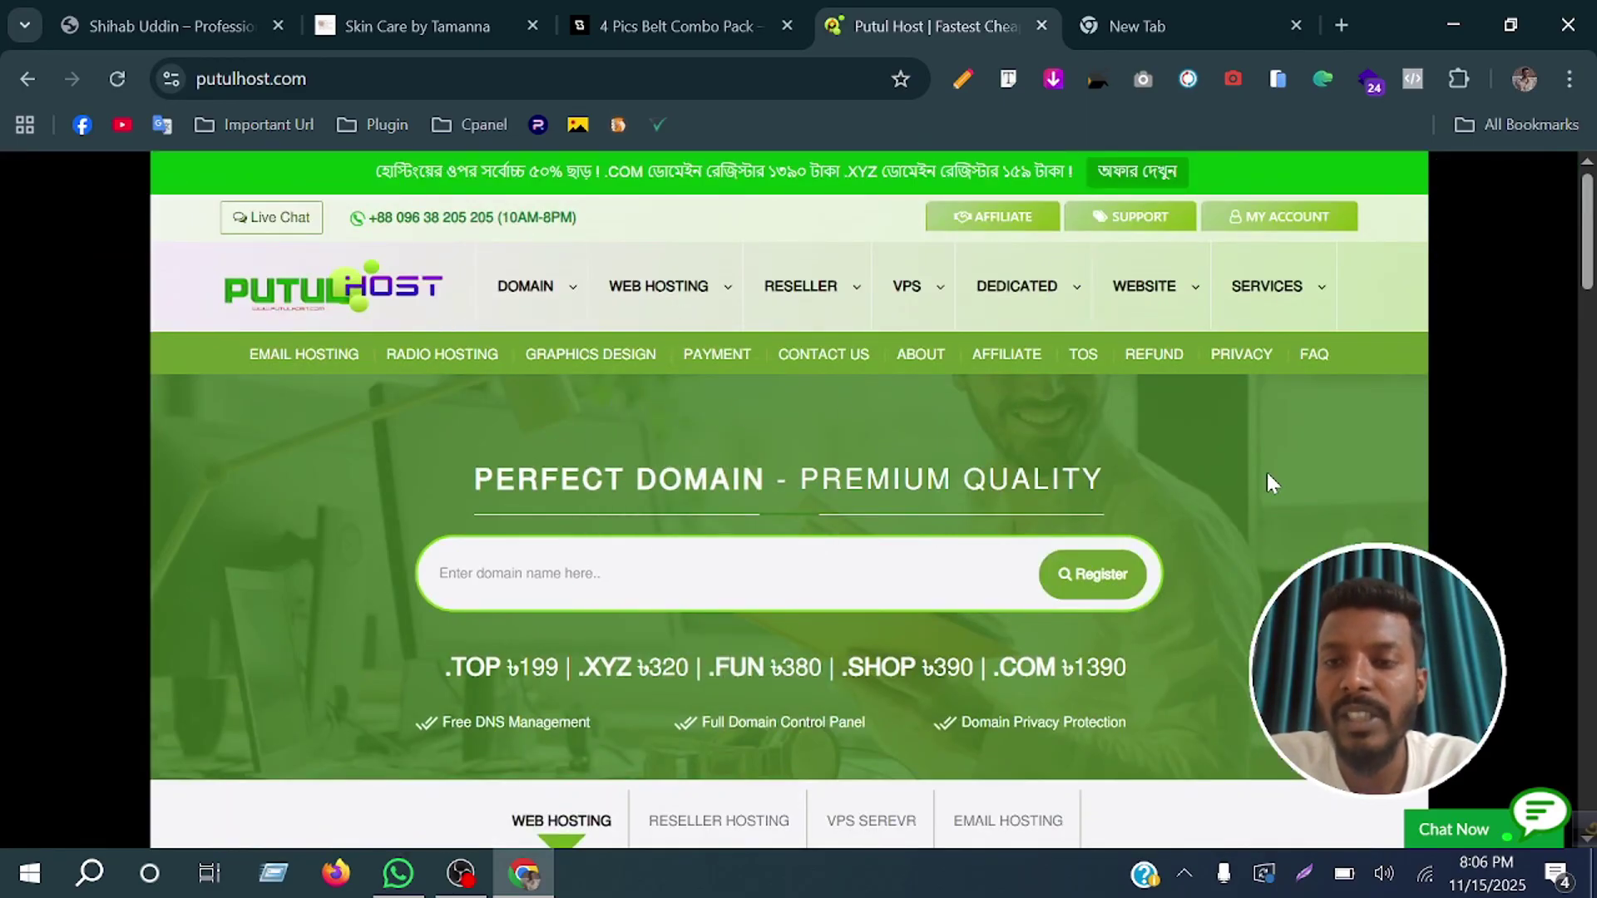
scroll(1268, 477, "down", 5)
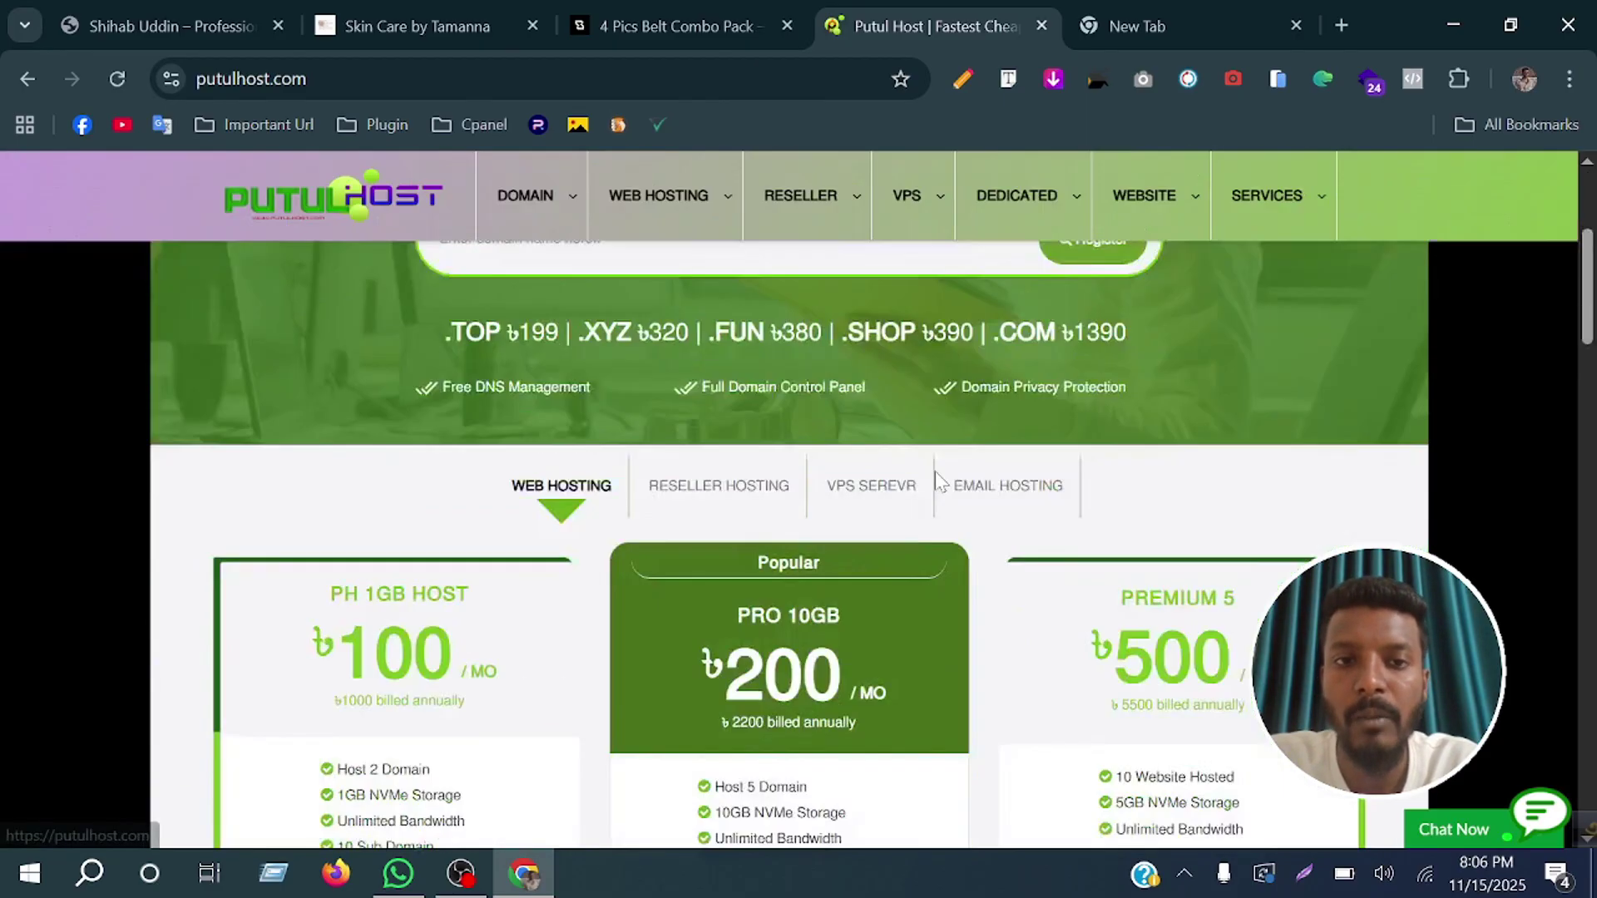
scroll(1268, 478, "up", 5)
- Reveal the full putulhost.com web address and scroll down to the hosting plans
double_click(300, 78)
left_click(381, 78)
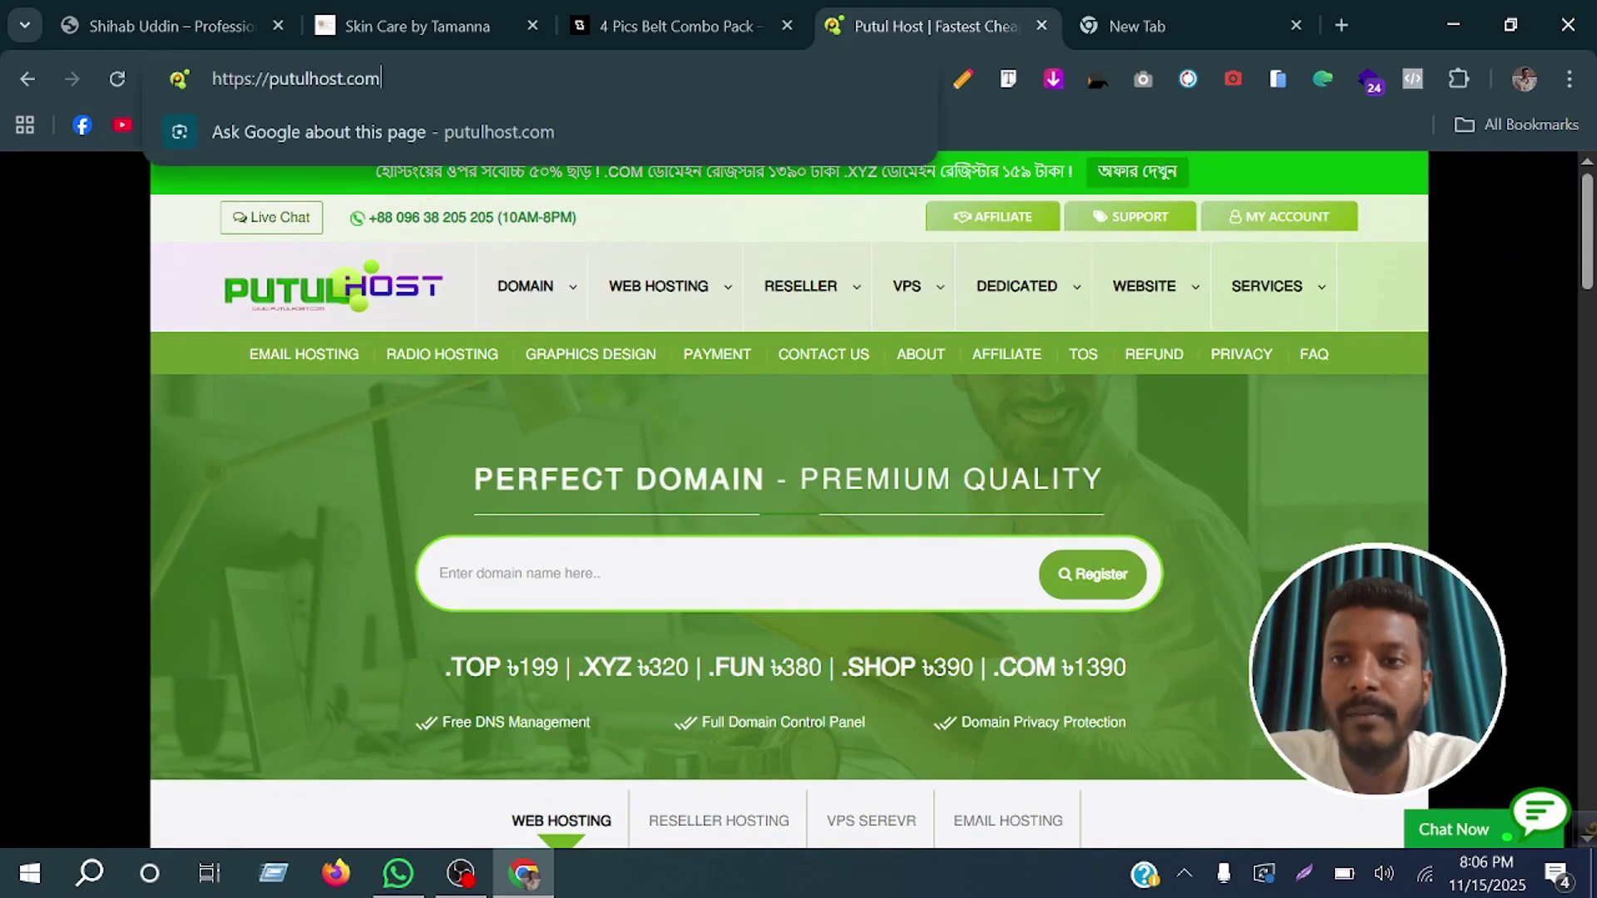
scroll(1066, 366, "down", 5)
scroll(1069, 378, "up", 5)
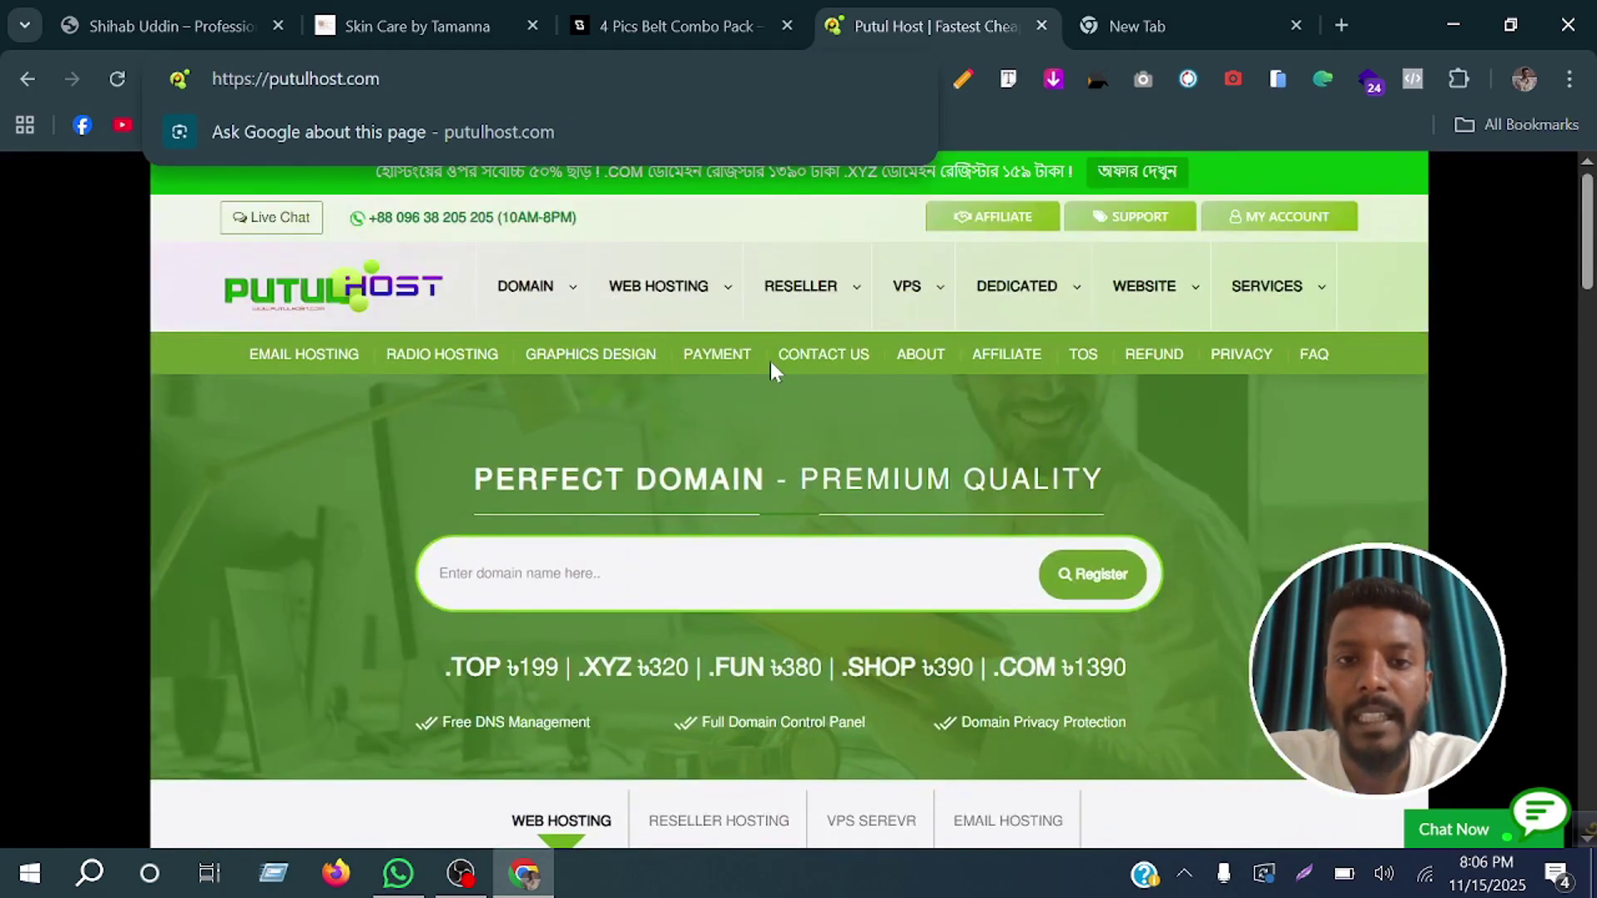
scroll(558, 441, "down", 5)
scroll(558, 441, "down", 3)
scroll(625, 421, "up", 3)
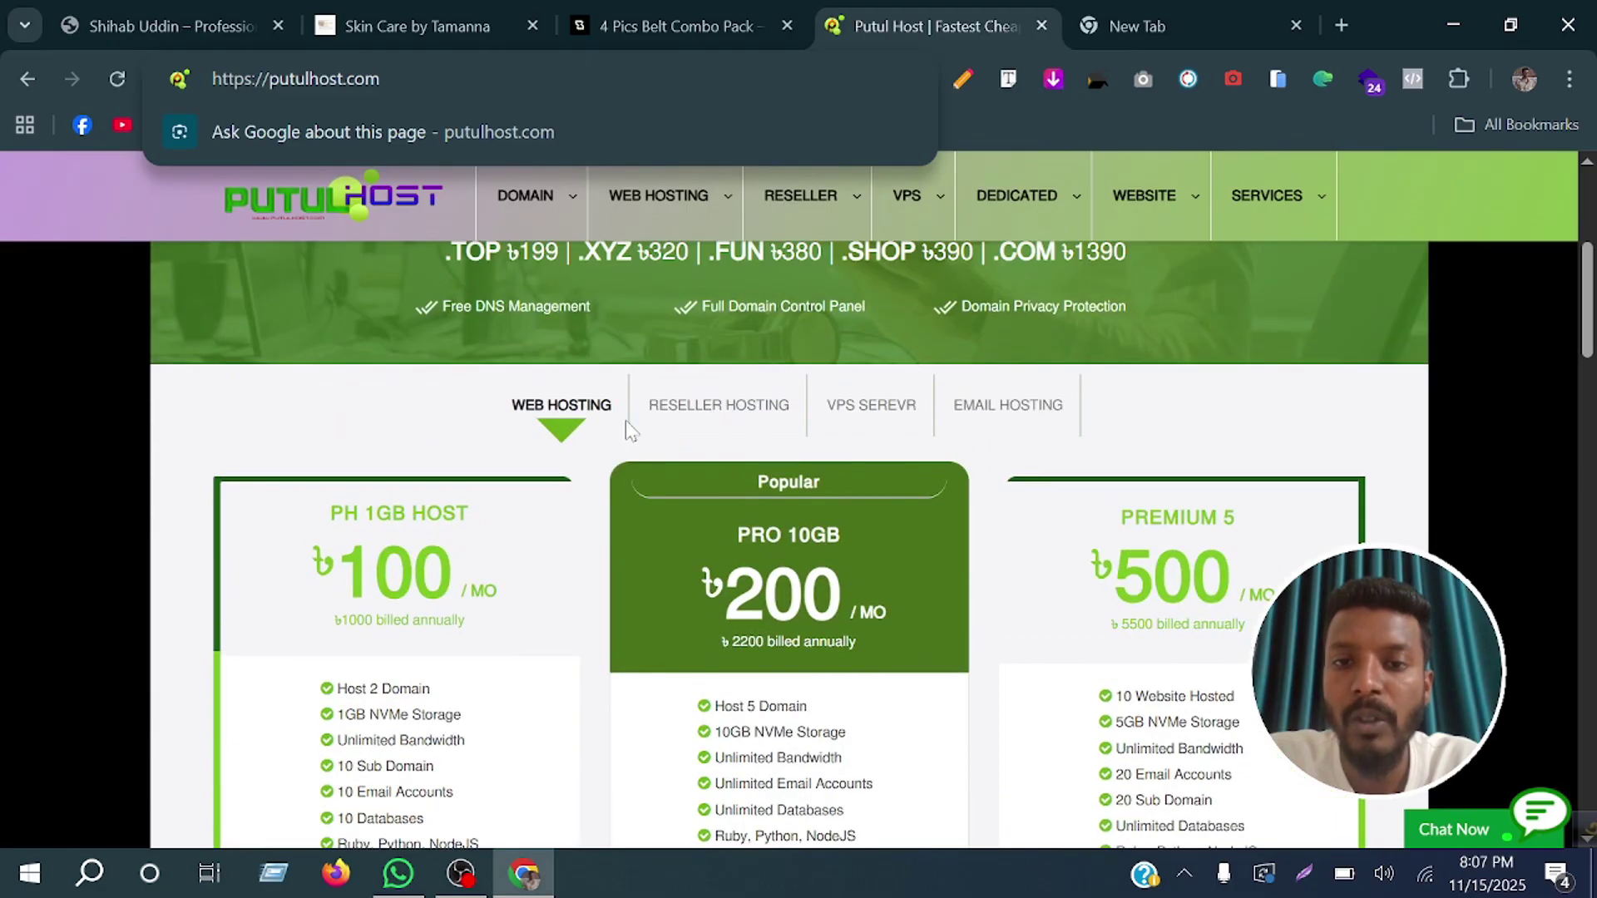
- Compare the Reseller and Web Hosting packages, then choose Web Hosting > Basic Web Hosting
left_click(686, 411)
left_click(590, 408)
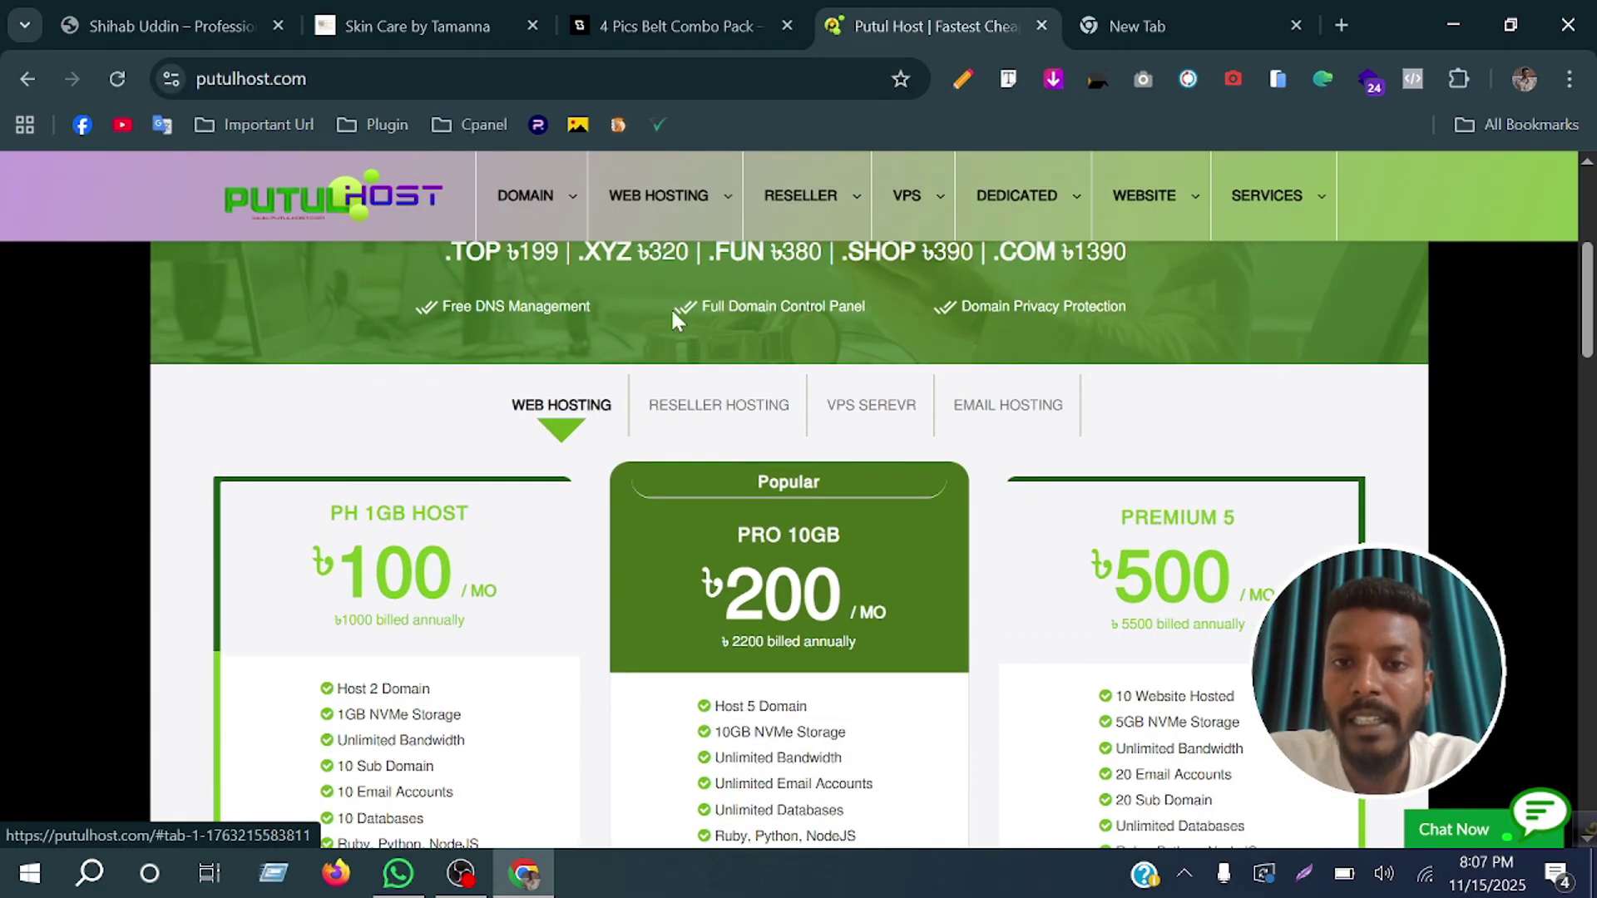
mouse_move(645, 214)
left_click(653, 260)
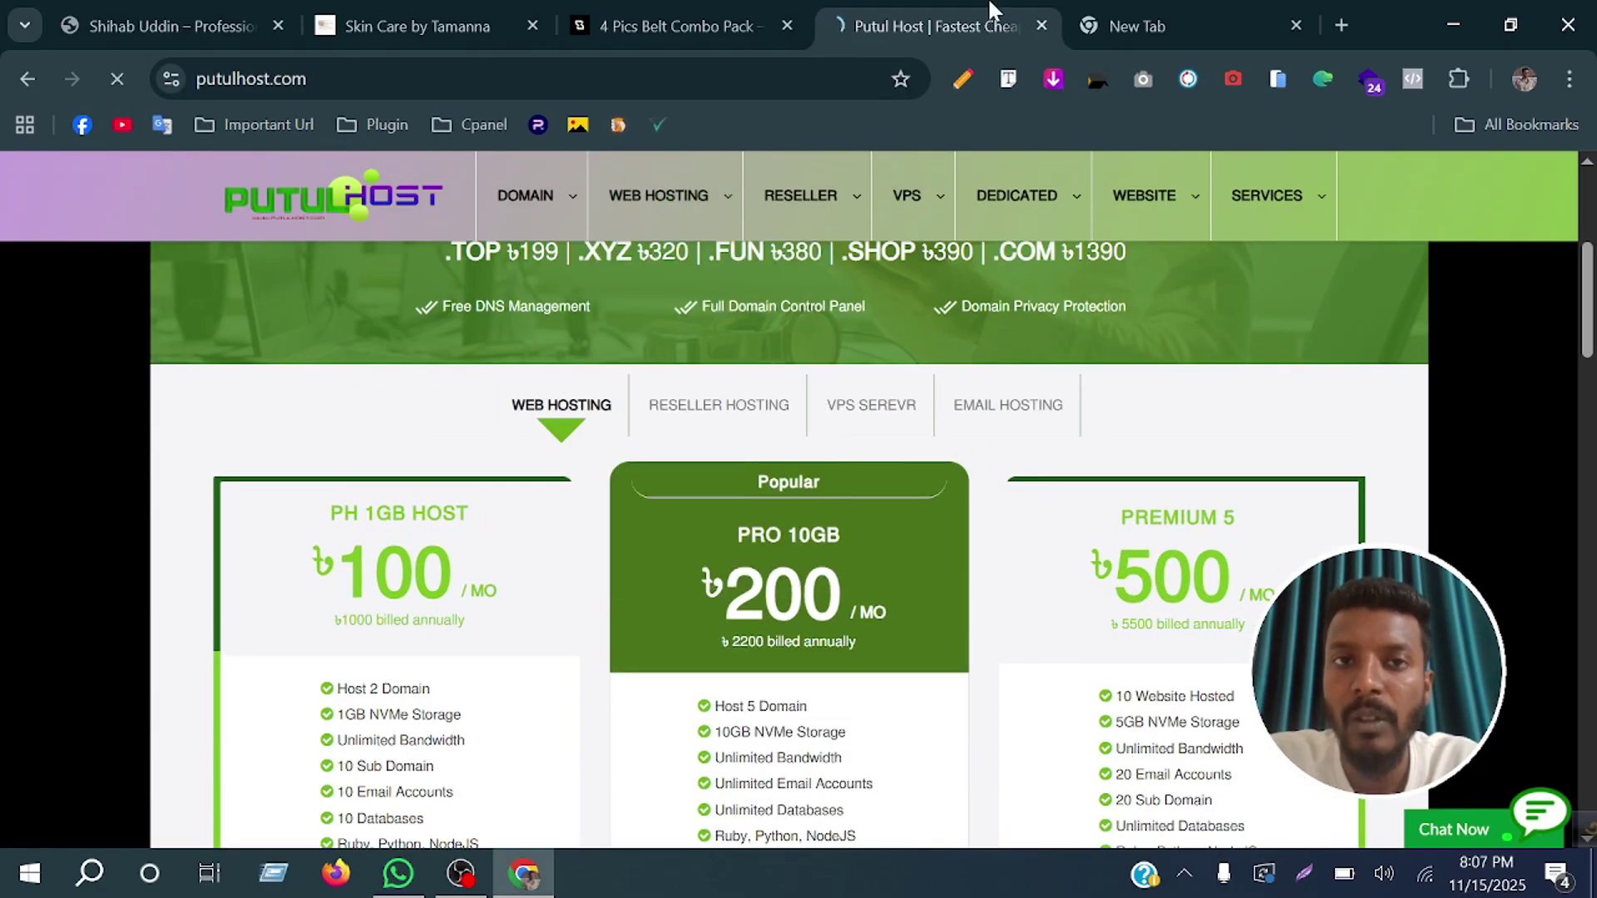
scroll(374, 521, "down", 3)
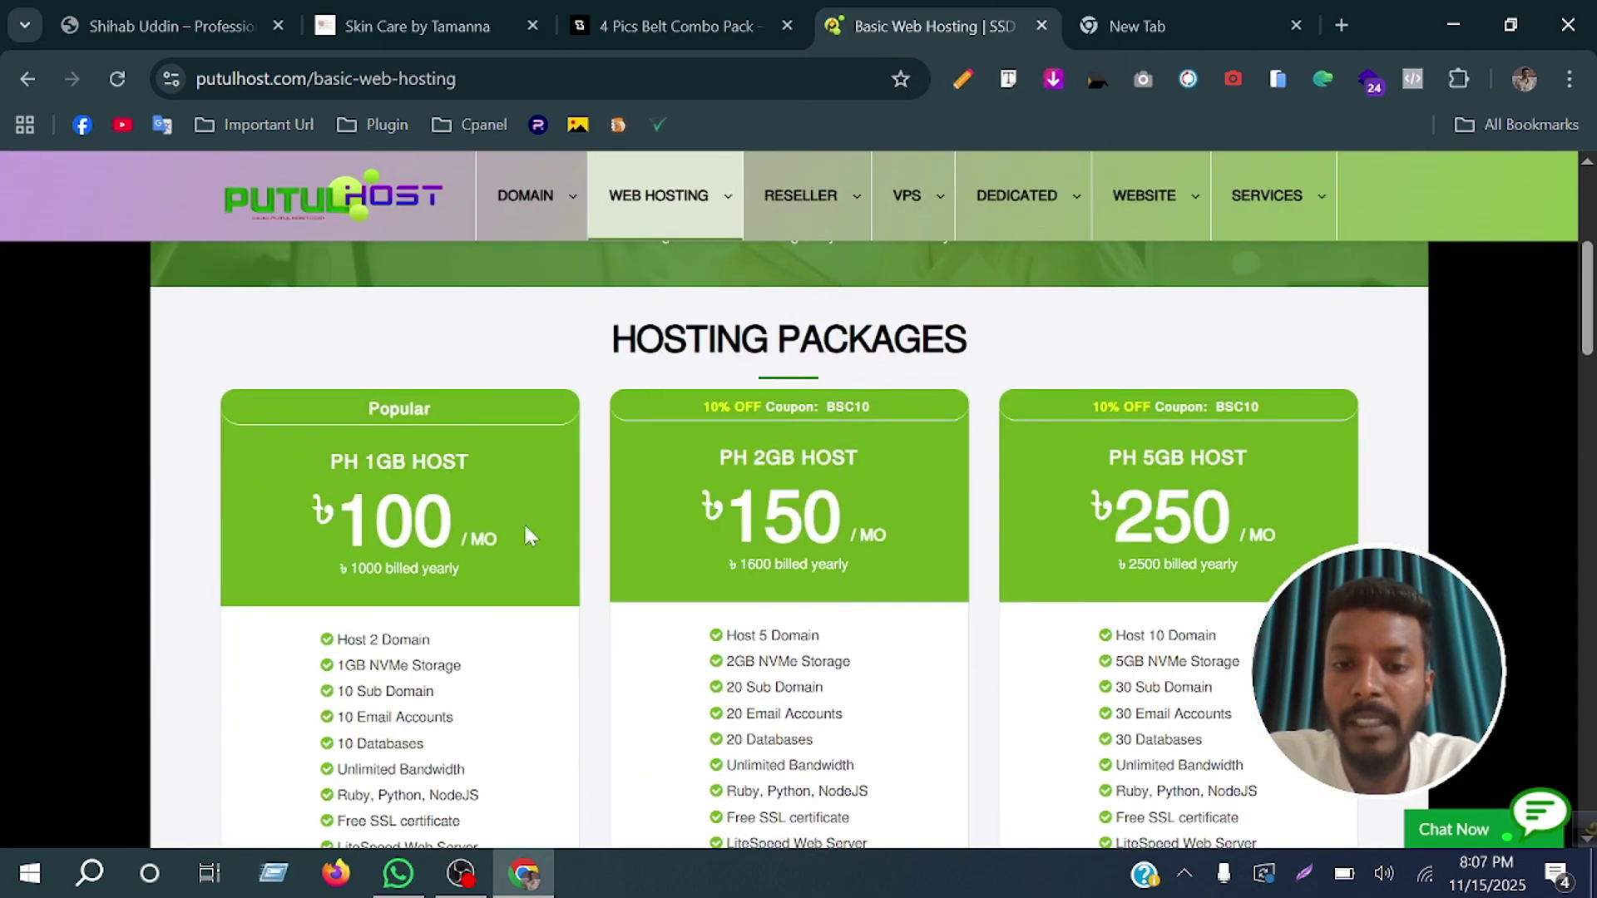
double_click(375, 516)
left_click(375, 516)
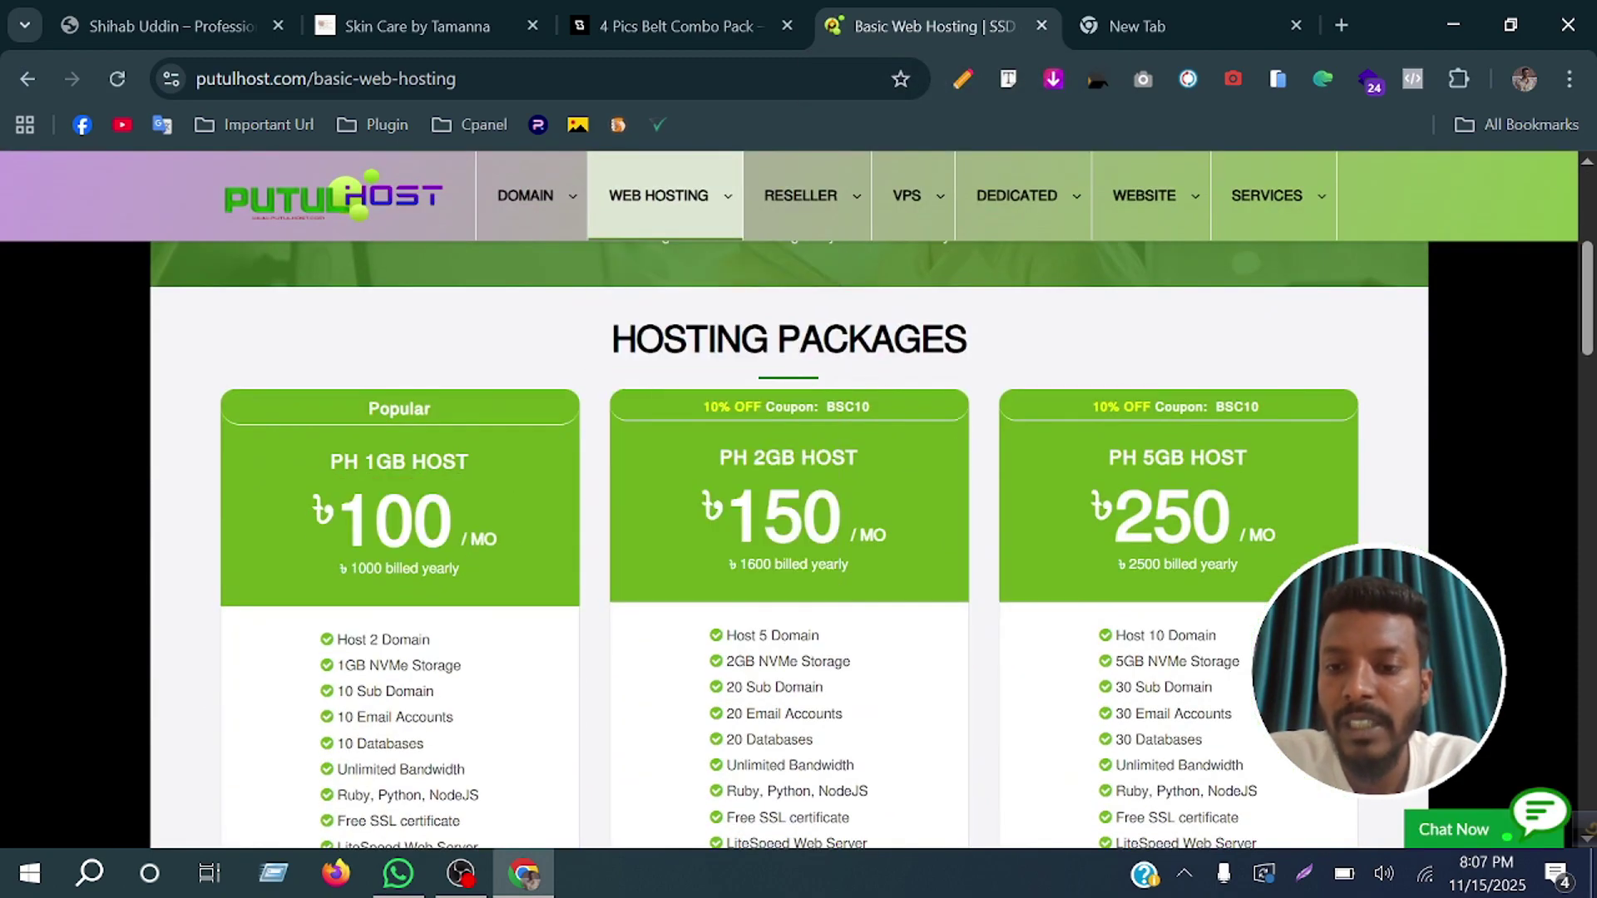
left_click_drag(336, 666, 577, 674)
left_click_drag(734, 661, 1015, 671)
left_click(1015, 671)
scroll(925, 600, "down", 5)
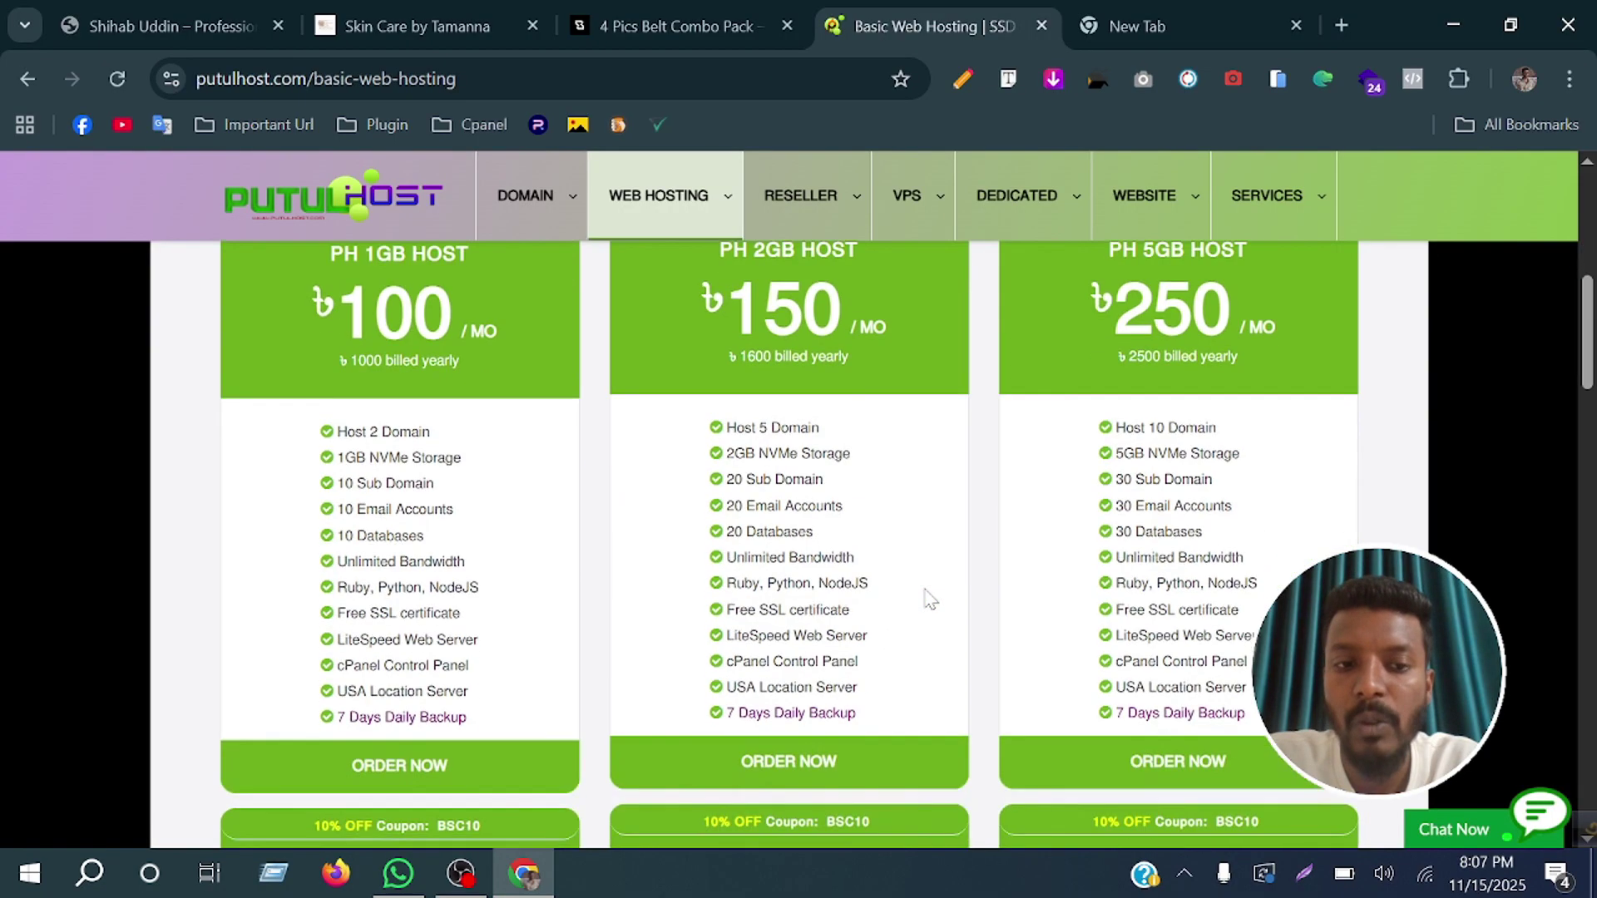
scroll(930, 611, "up", 3)
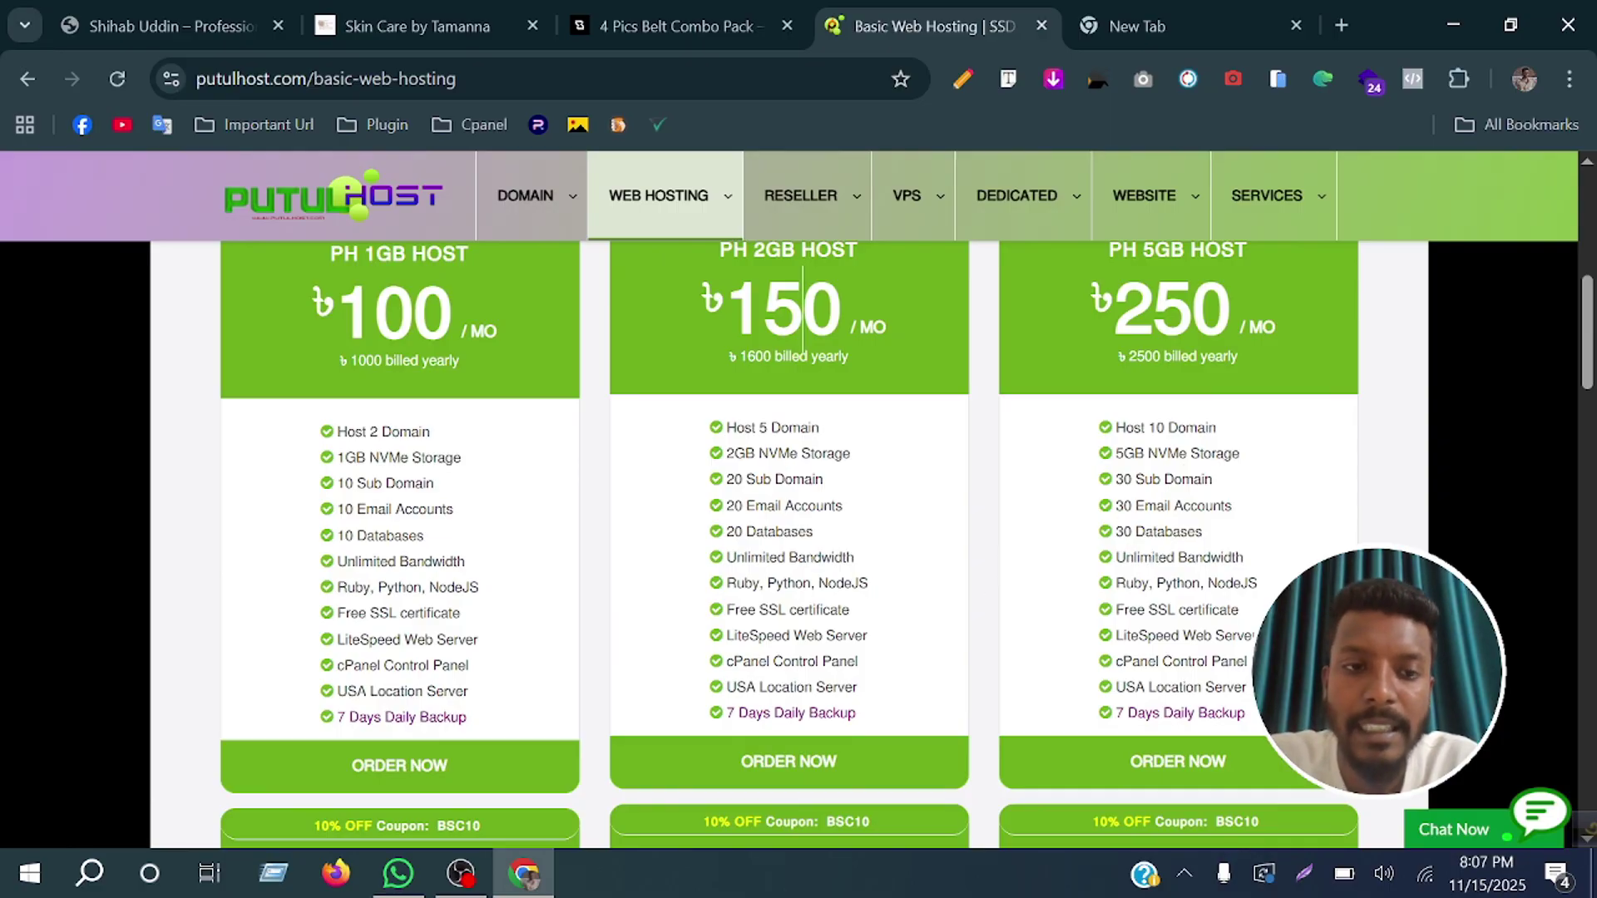
scroll(970, 585, "down", 5)
scroll(644, 530, "up", 10)
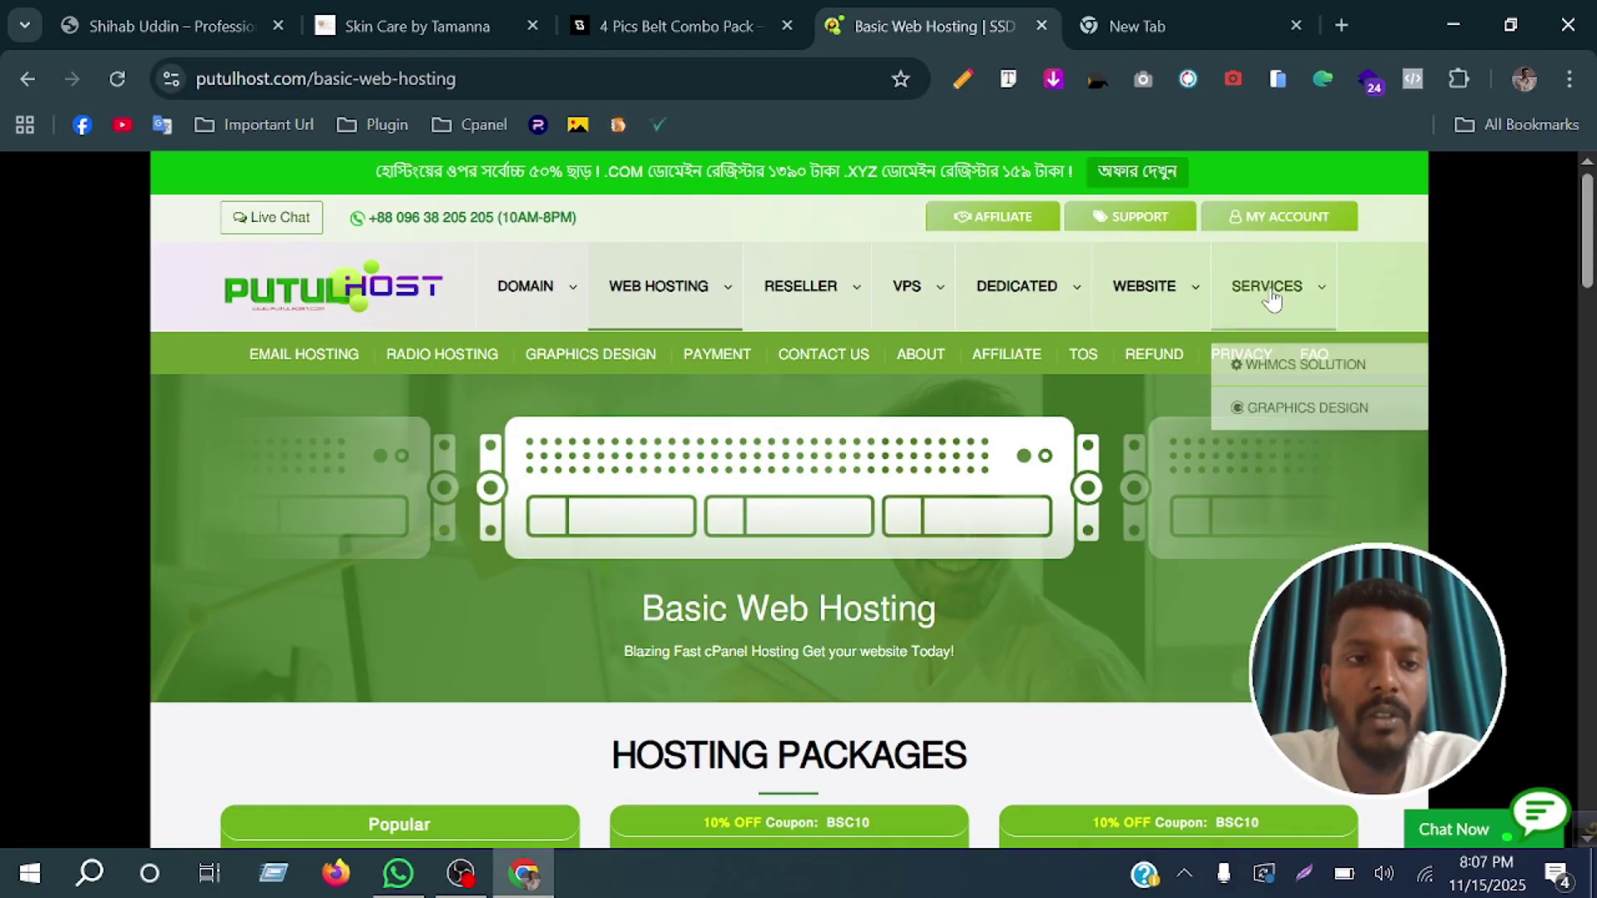
scroll(606, 401, "down", 3)
scroll(606, 401, "up", 3)
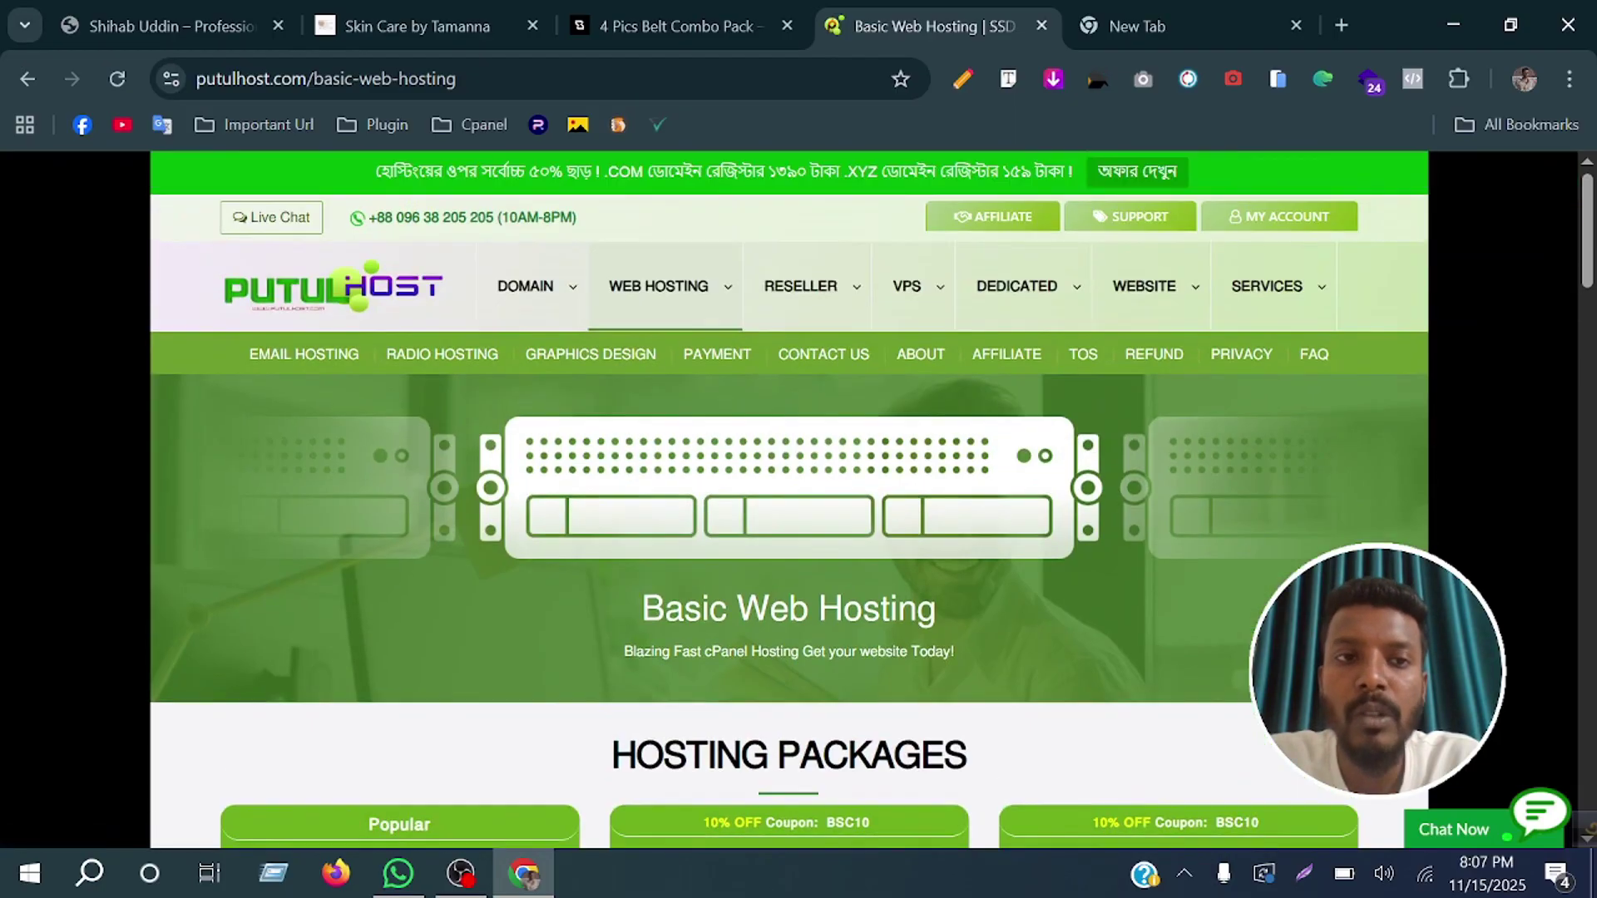
- Open My Account in a new tab, close the empty tab, and visit the registration page
left_click(1263, 218)
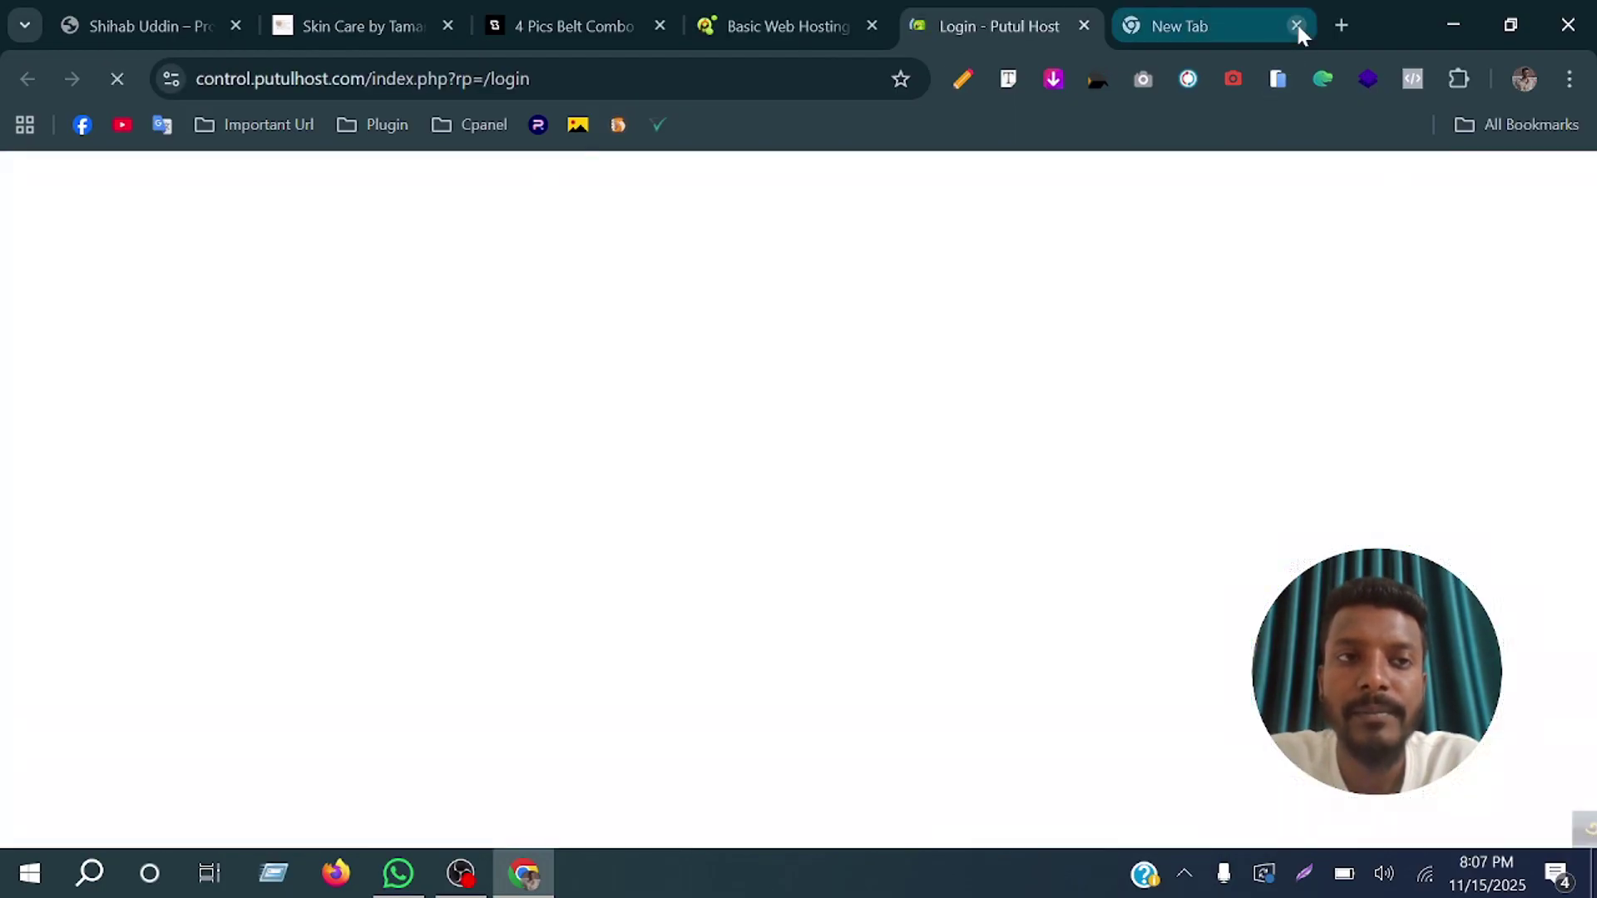
left_click(1297, 25)
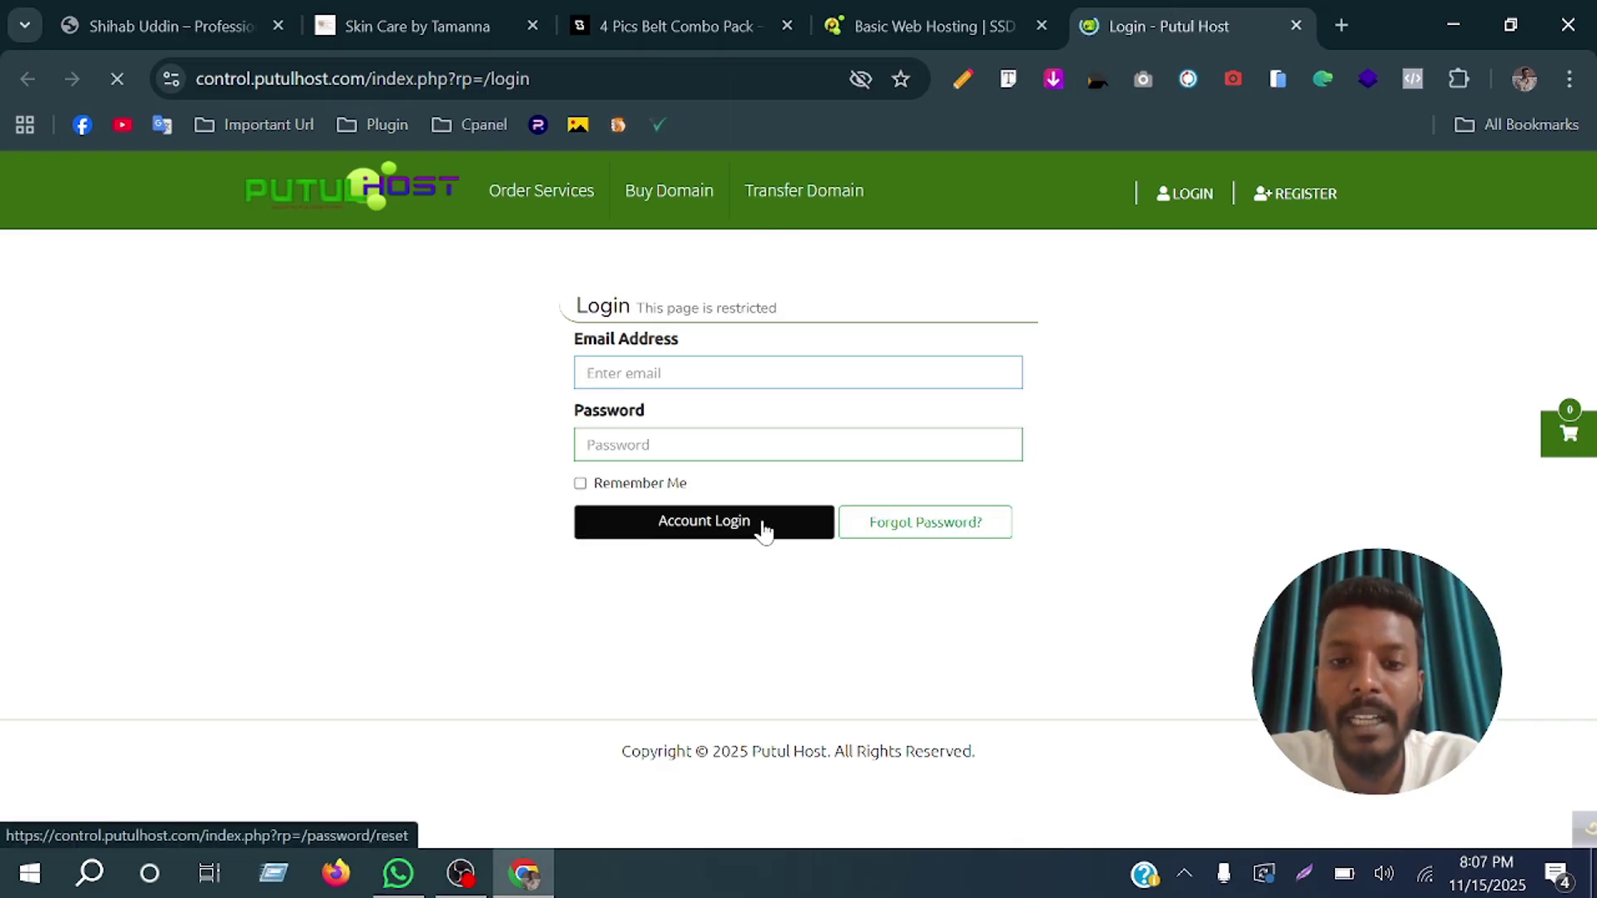
left_click(1314, 202)
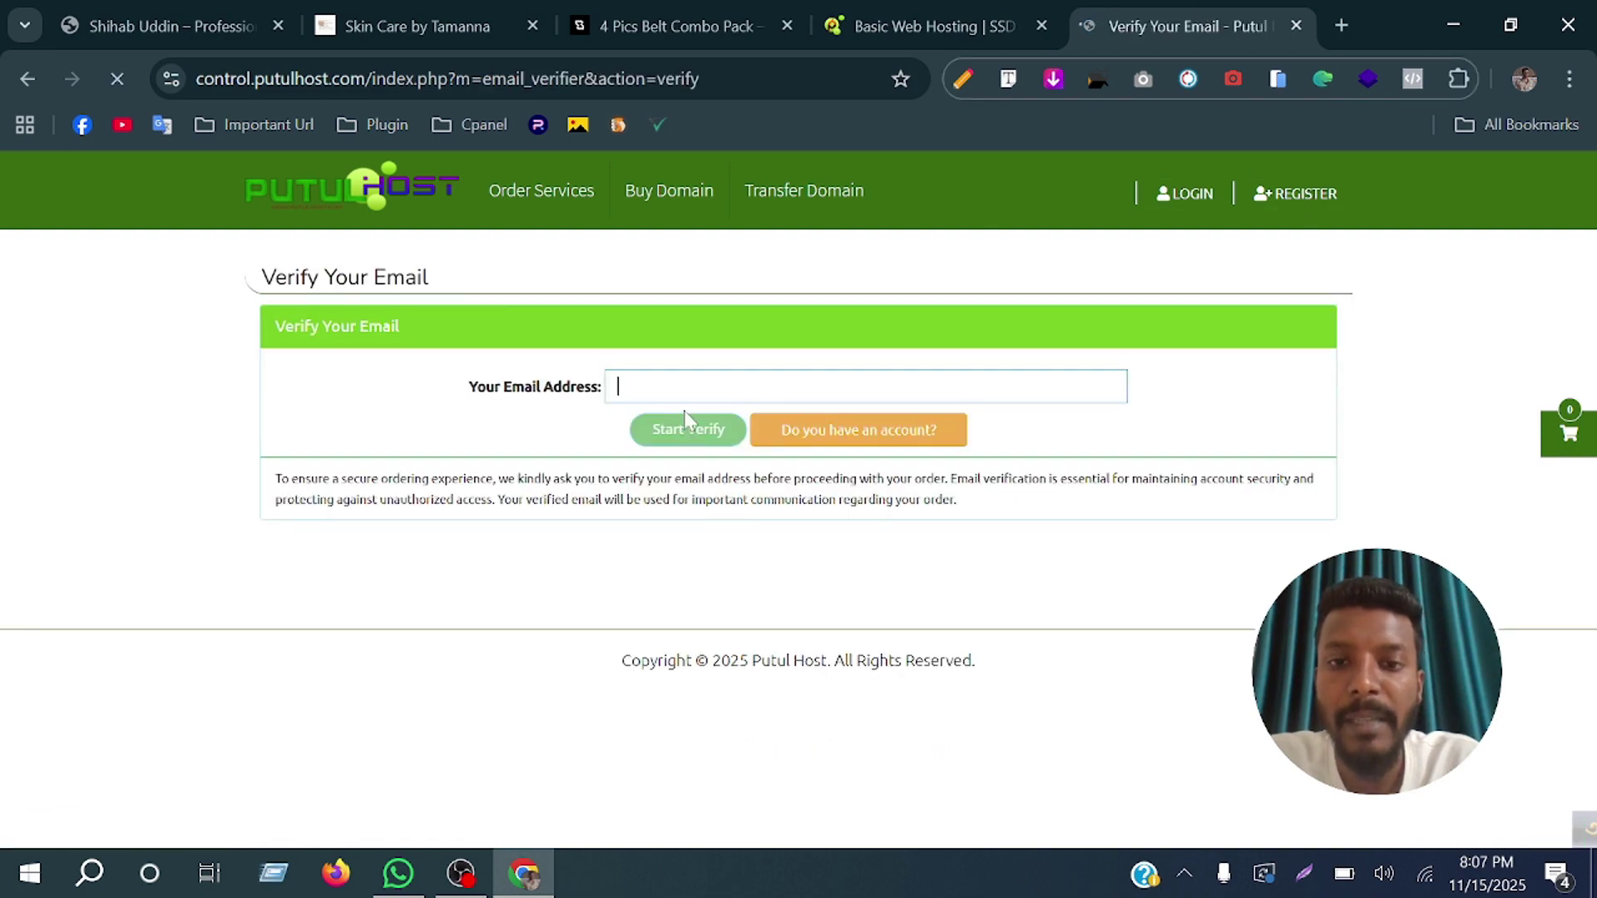
left_click(786, 391)
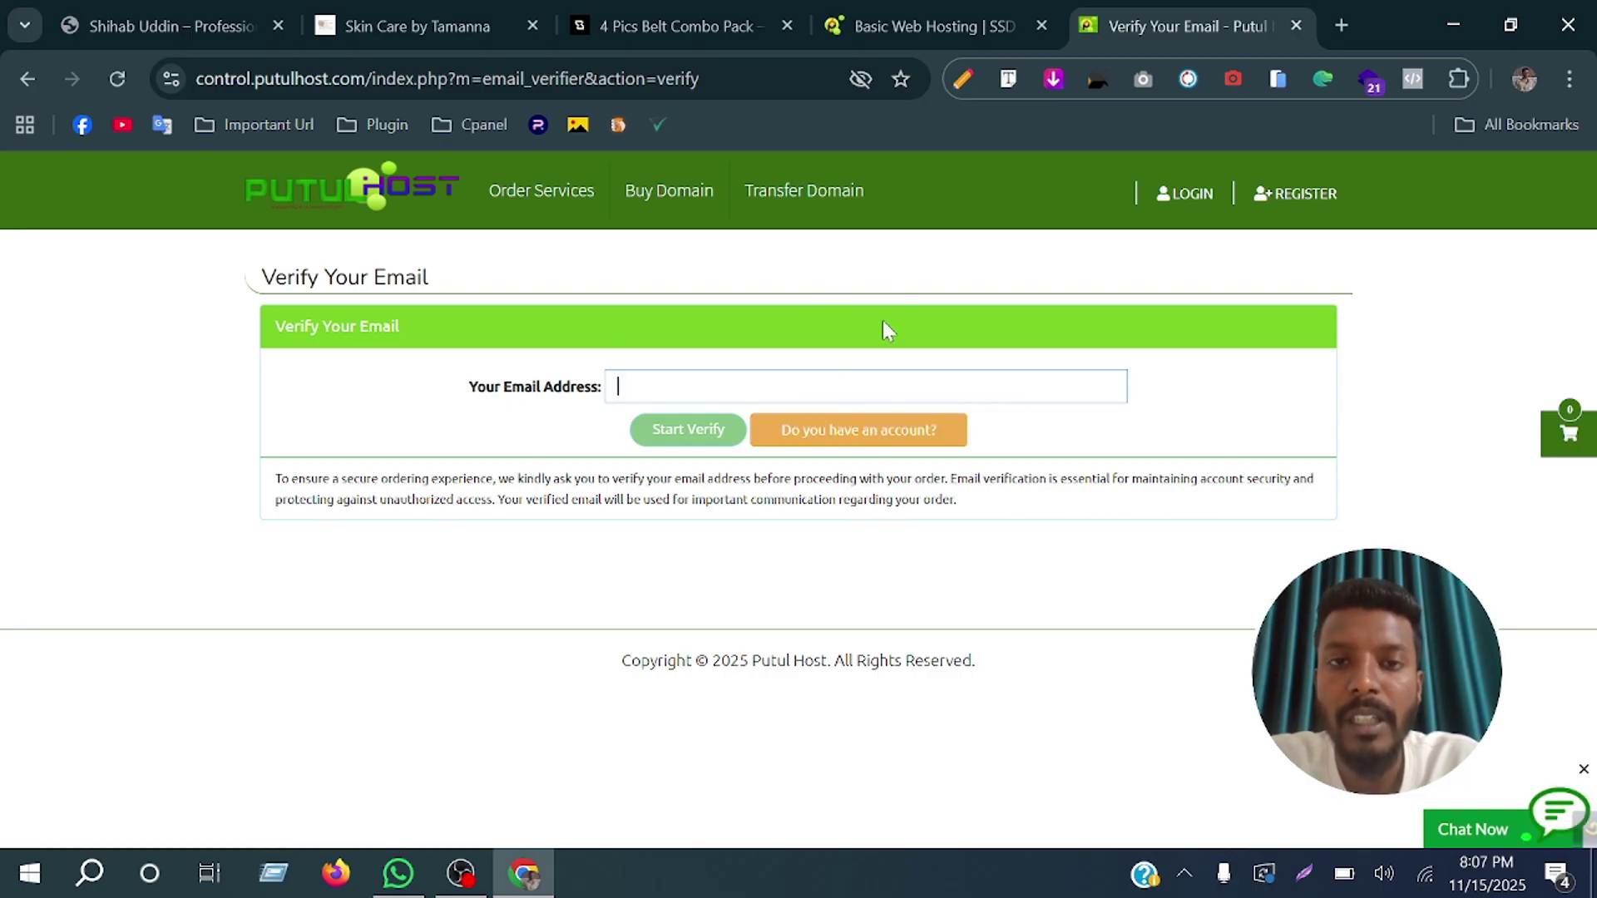
- Log in to the client area with the saved account e-mail and the account password
left_click(1187, 195)
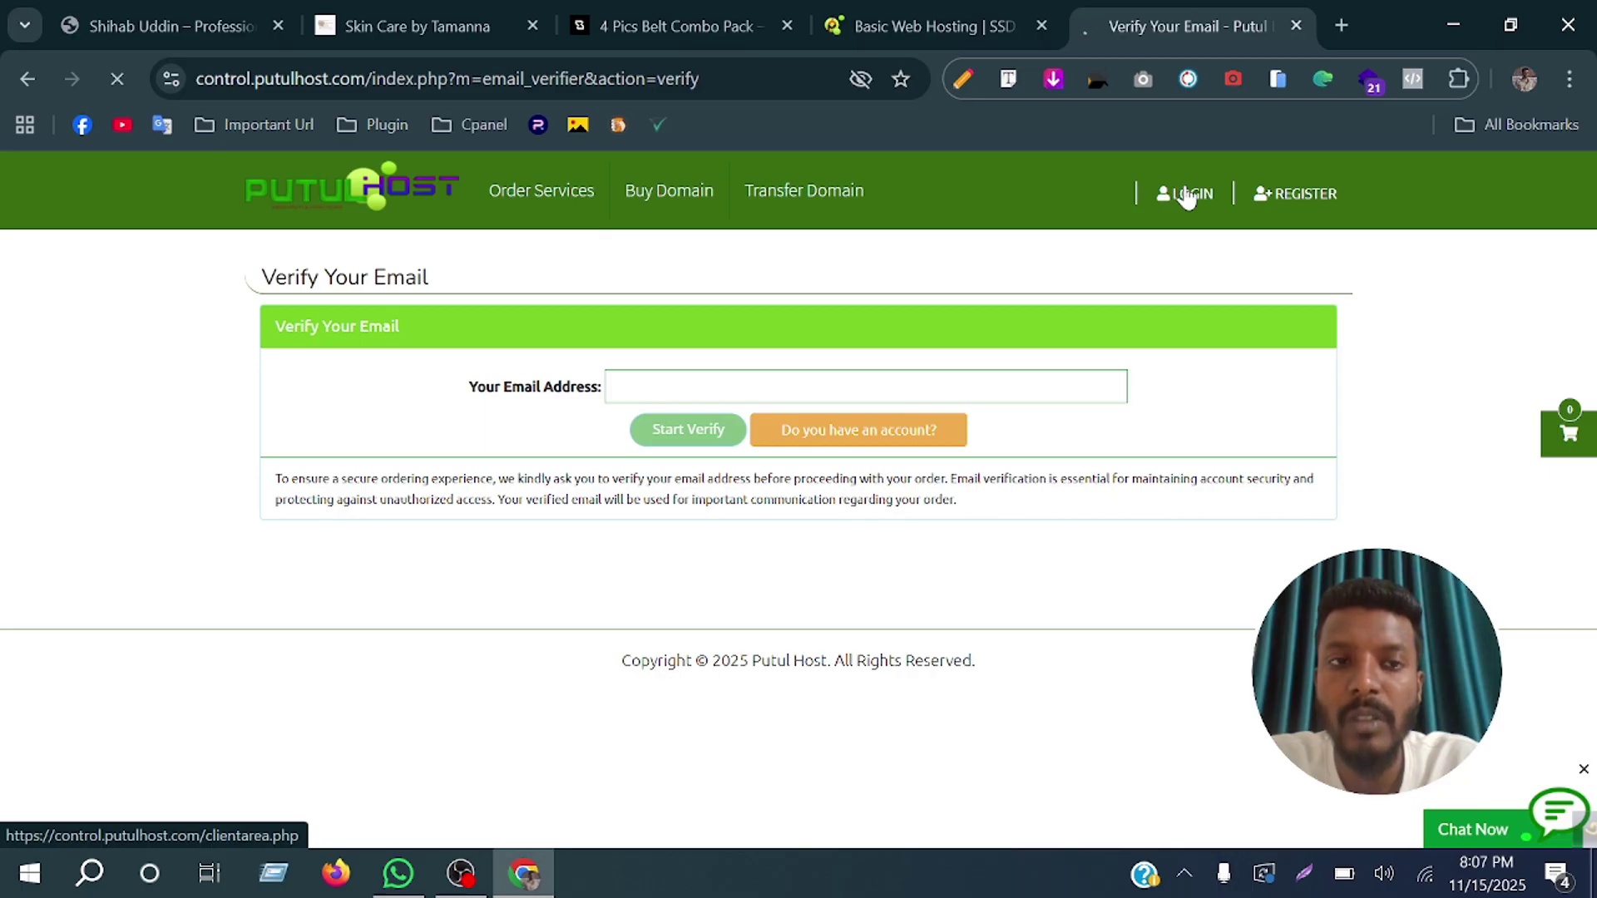
left_click(753, 379)
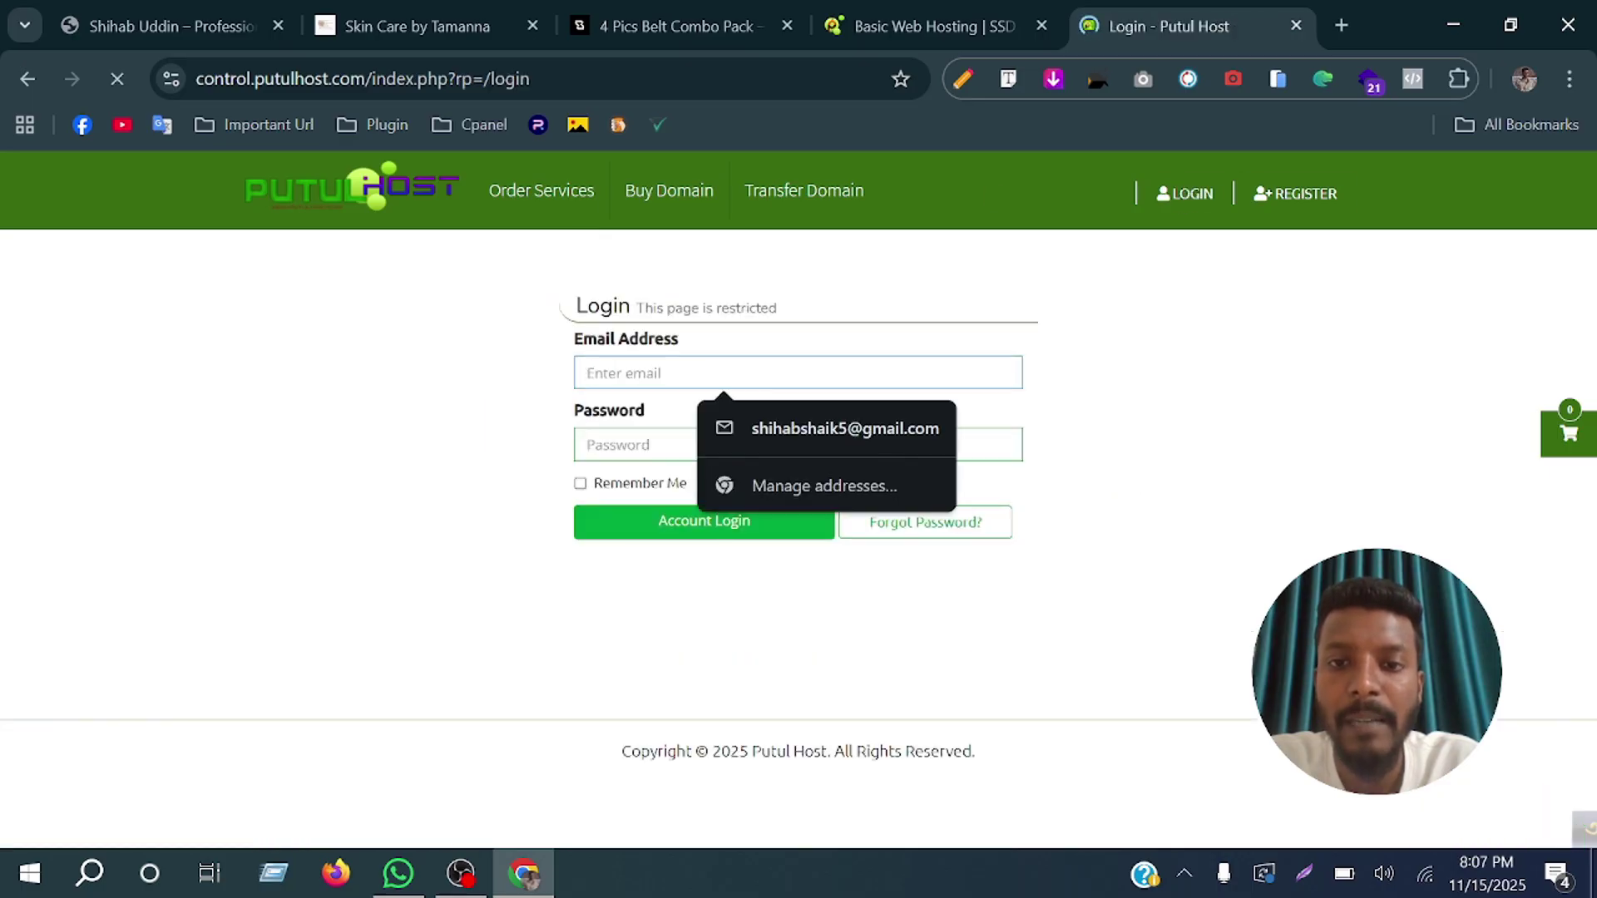
left_click(791, 431)
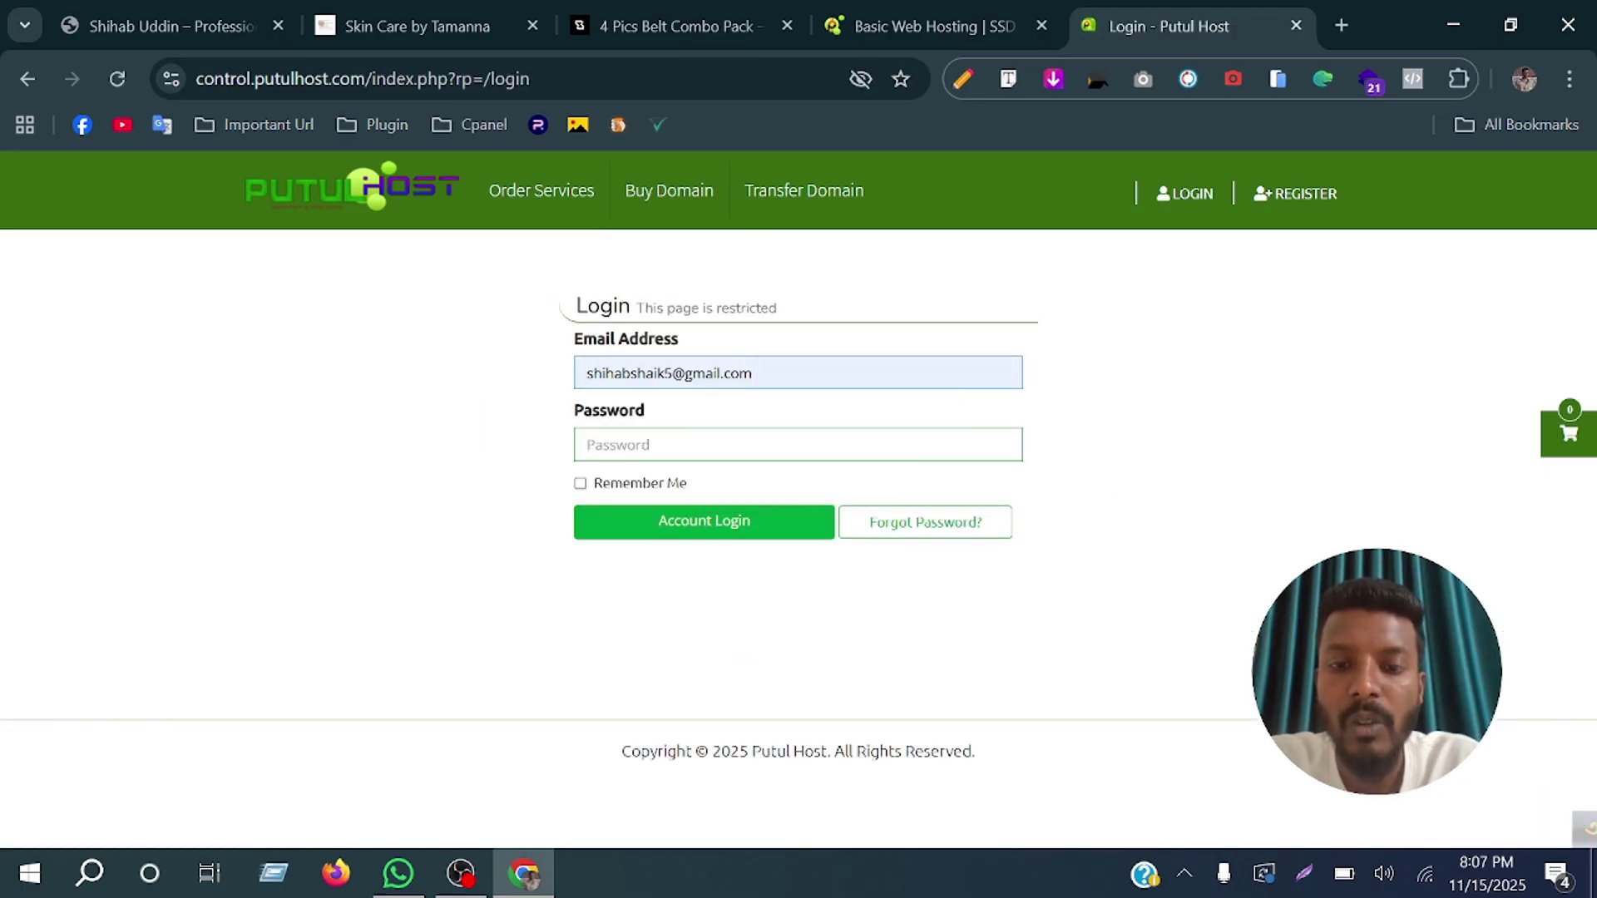
type("••••")
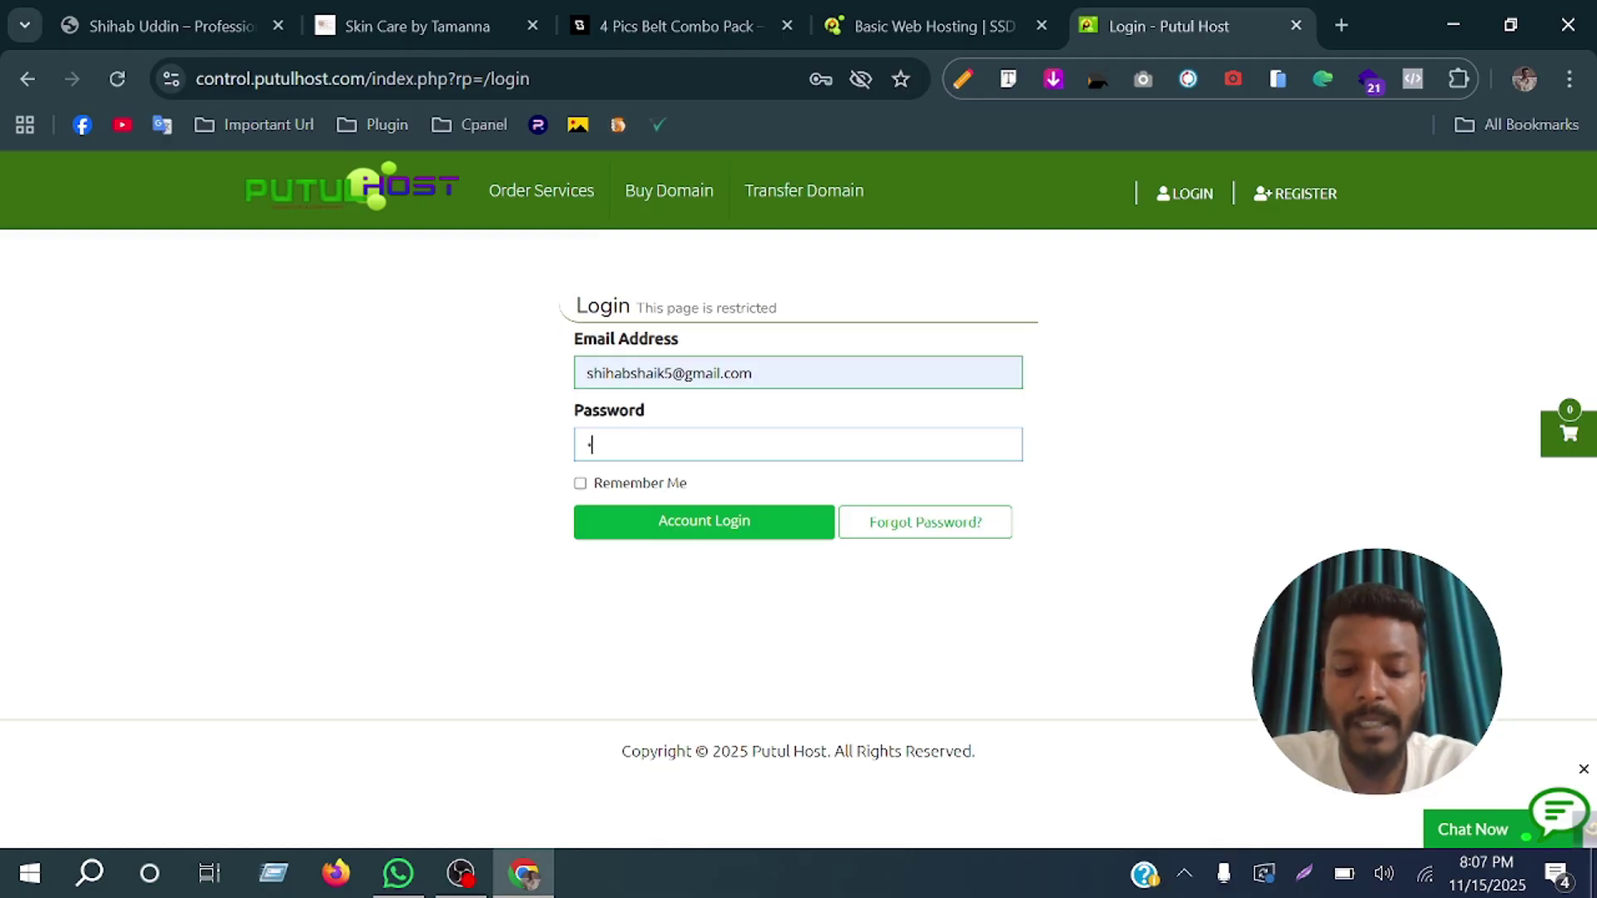
type("••••")
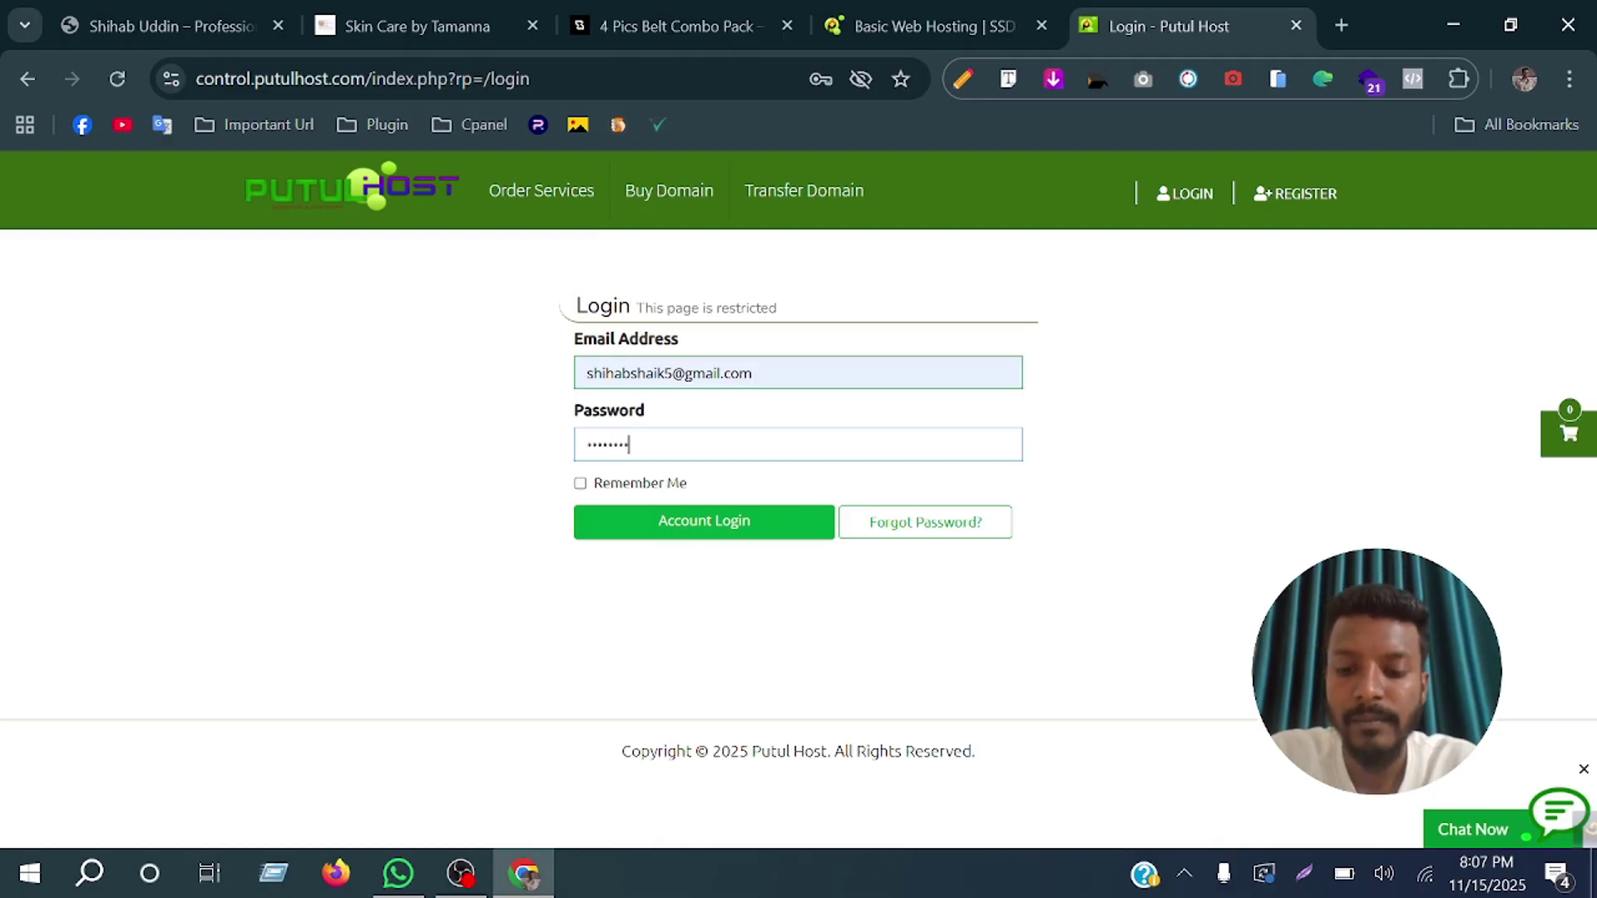
left_click(712, 522)
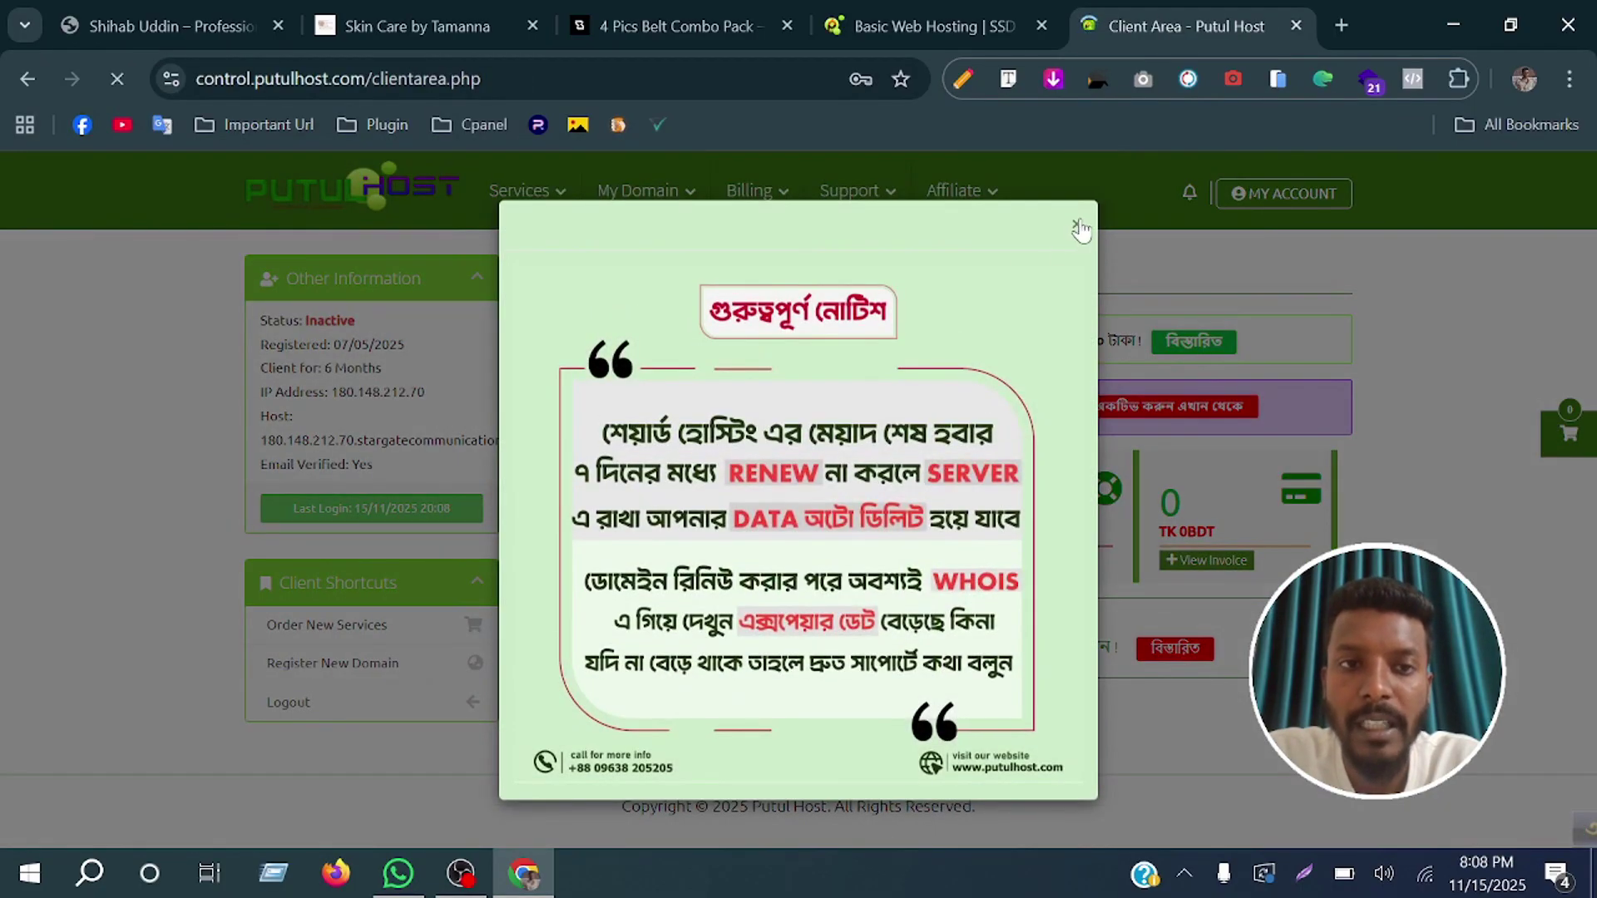
- Dismiss the renewal notice and go to My Domain > Register New Domain's search field
left_click(1082, 227)
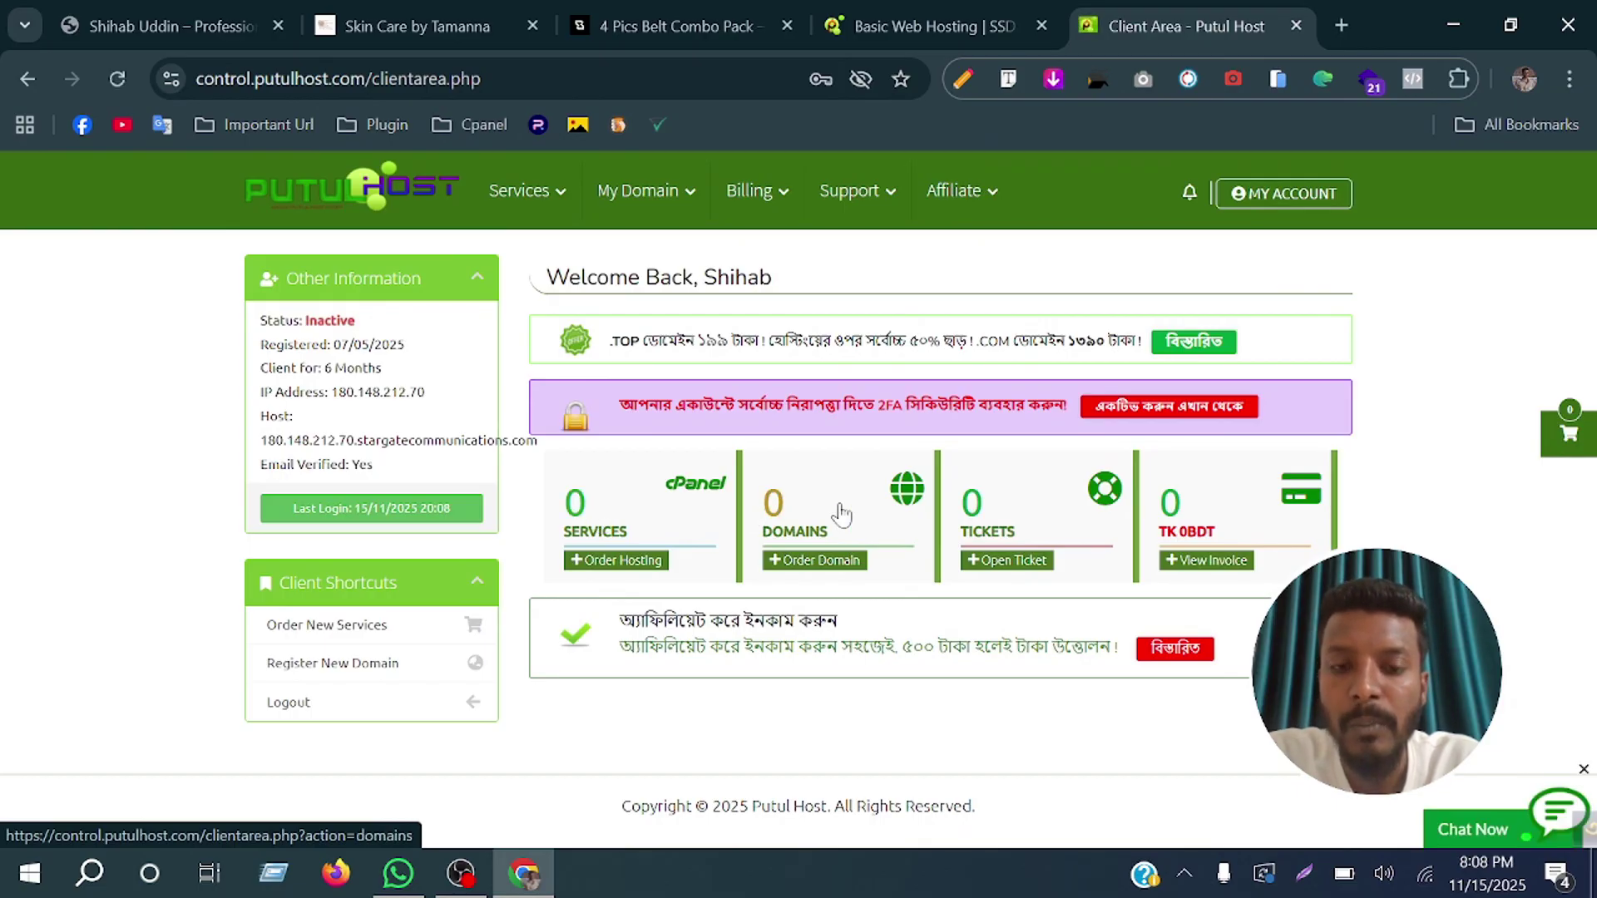
left_click(651, 208)
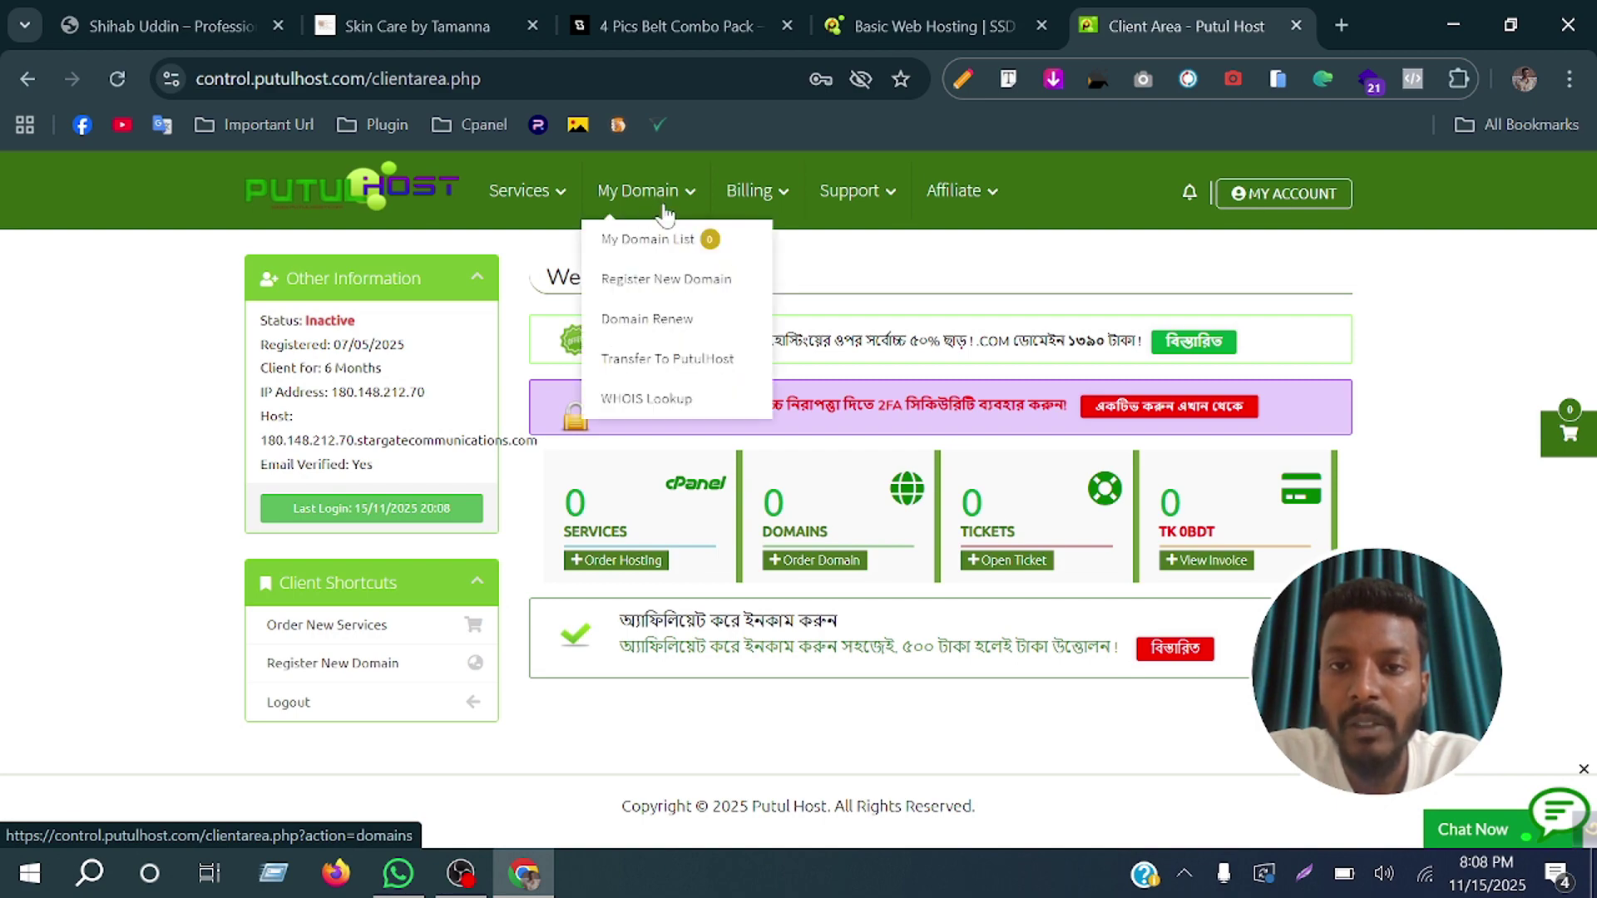
left_click(686, 288)
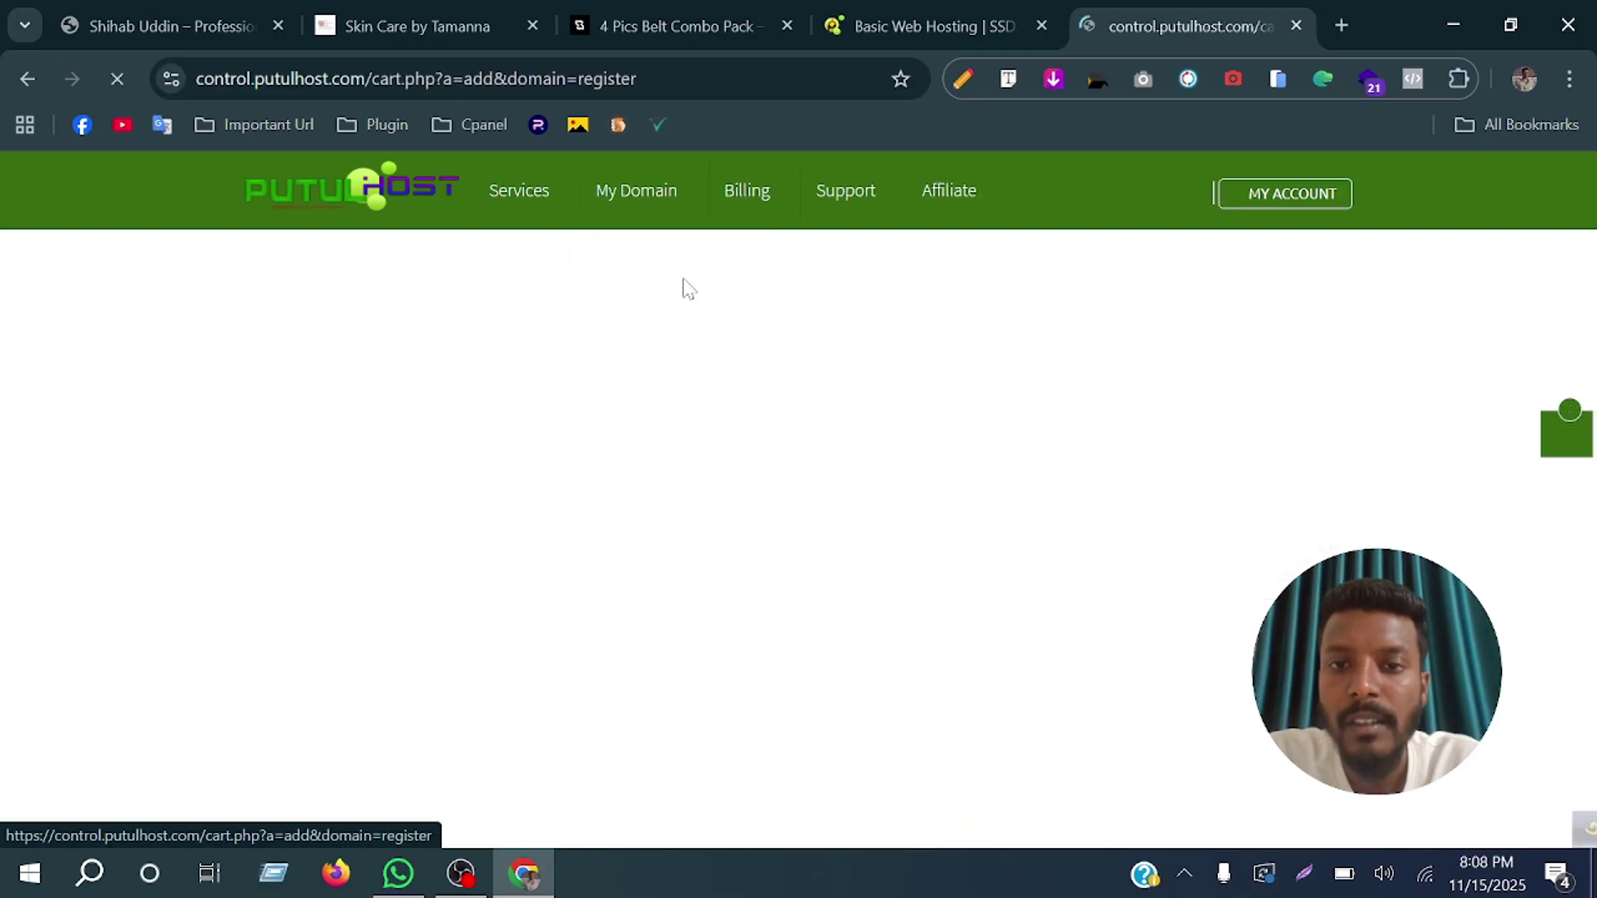
left_click(683, 351)
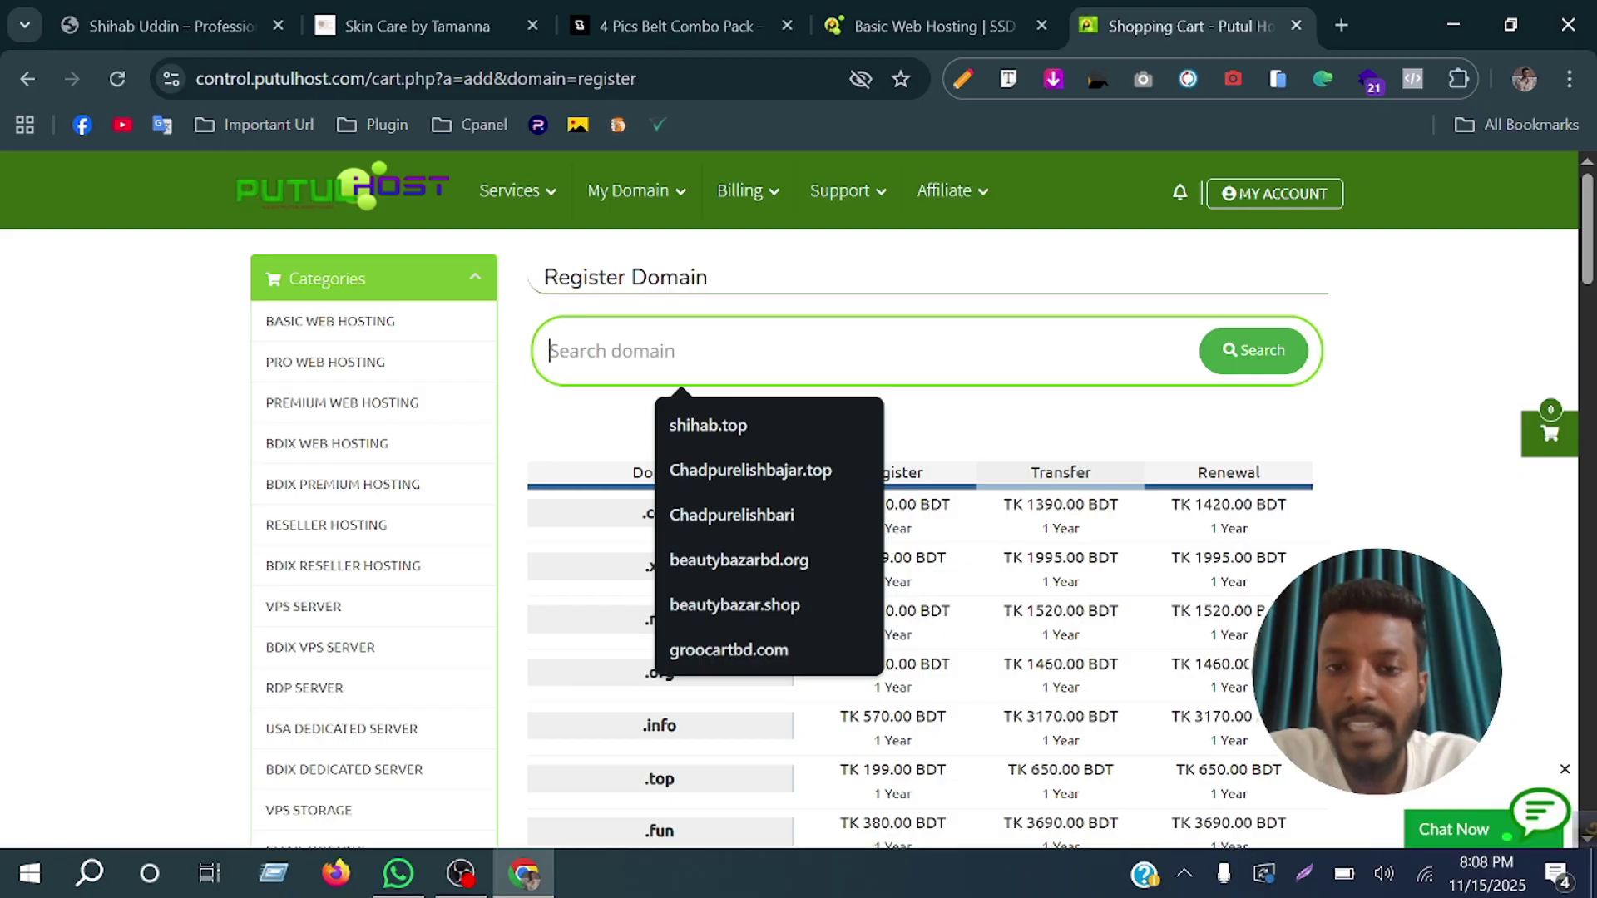
- Search the saved .top domain, confirm it is available at TK 199.00 BDT, and add it to the cart
left_click(714, 425)
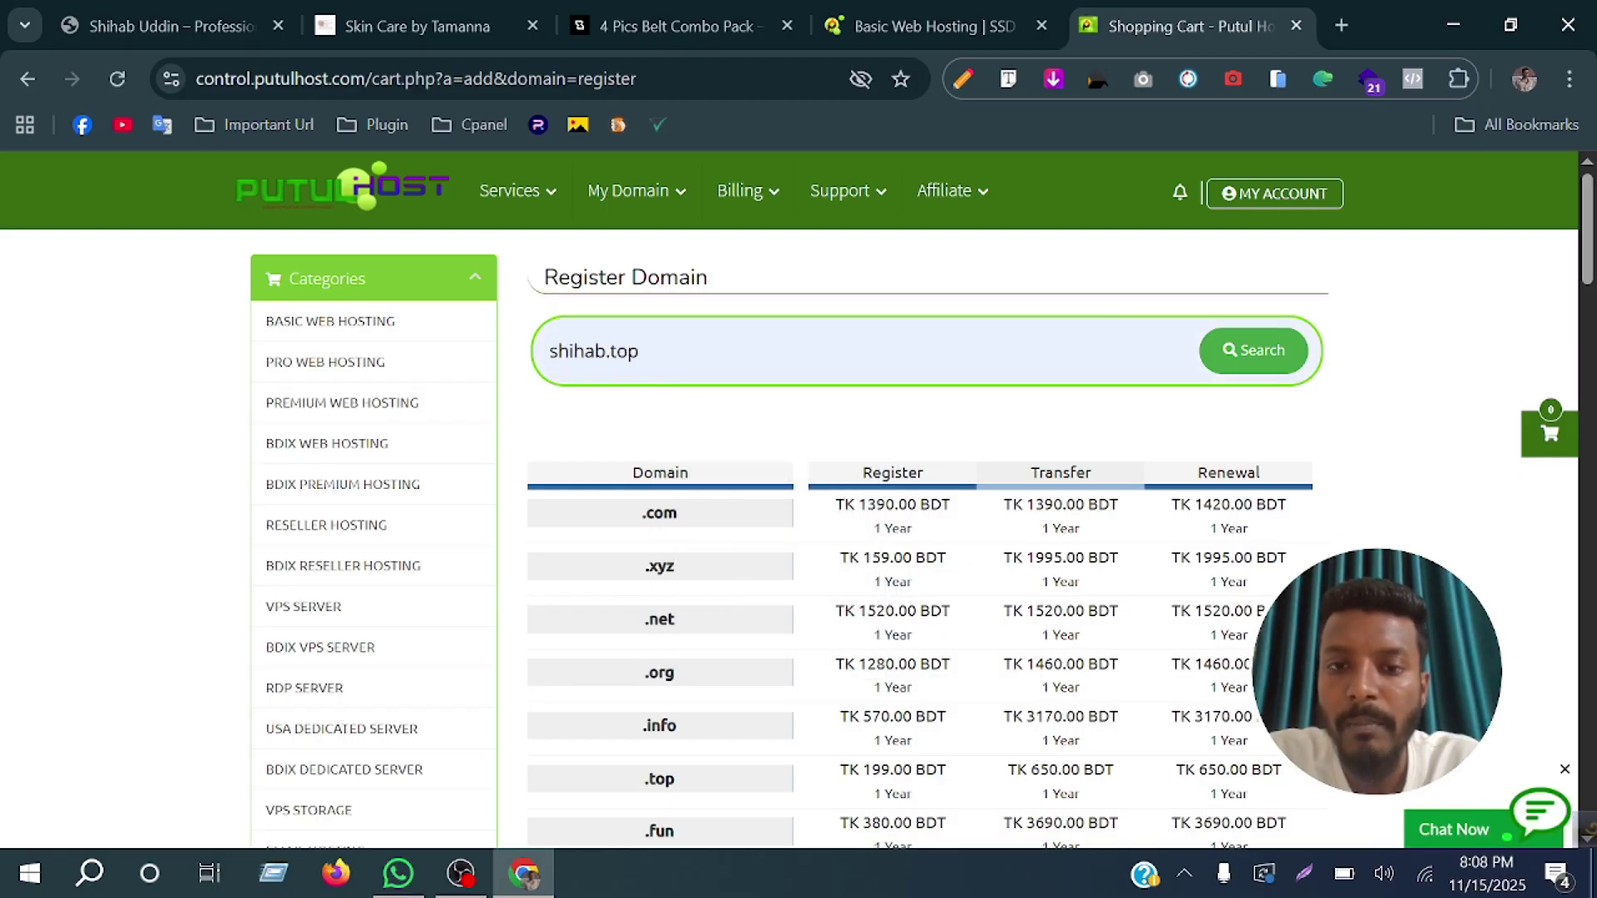
left_click(1252, 348)
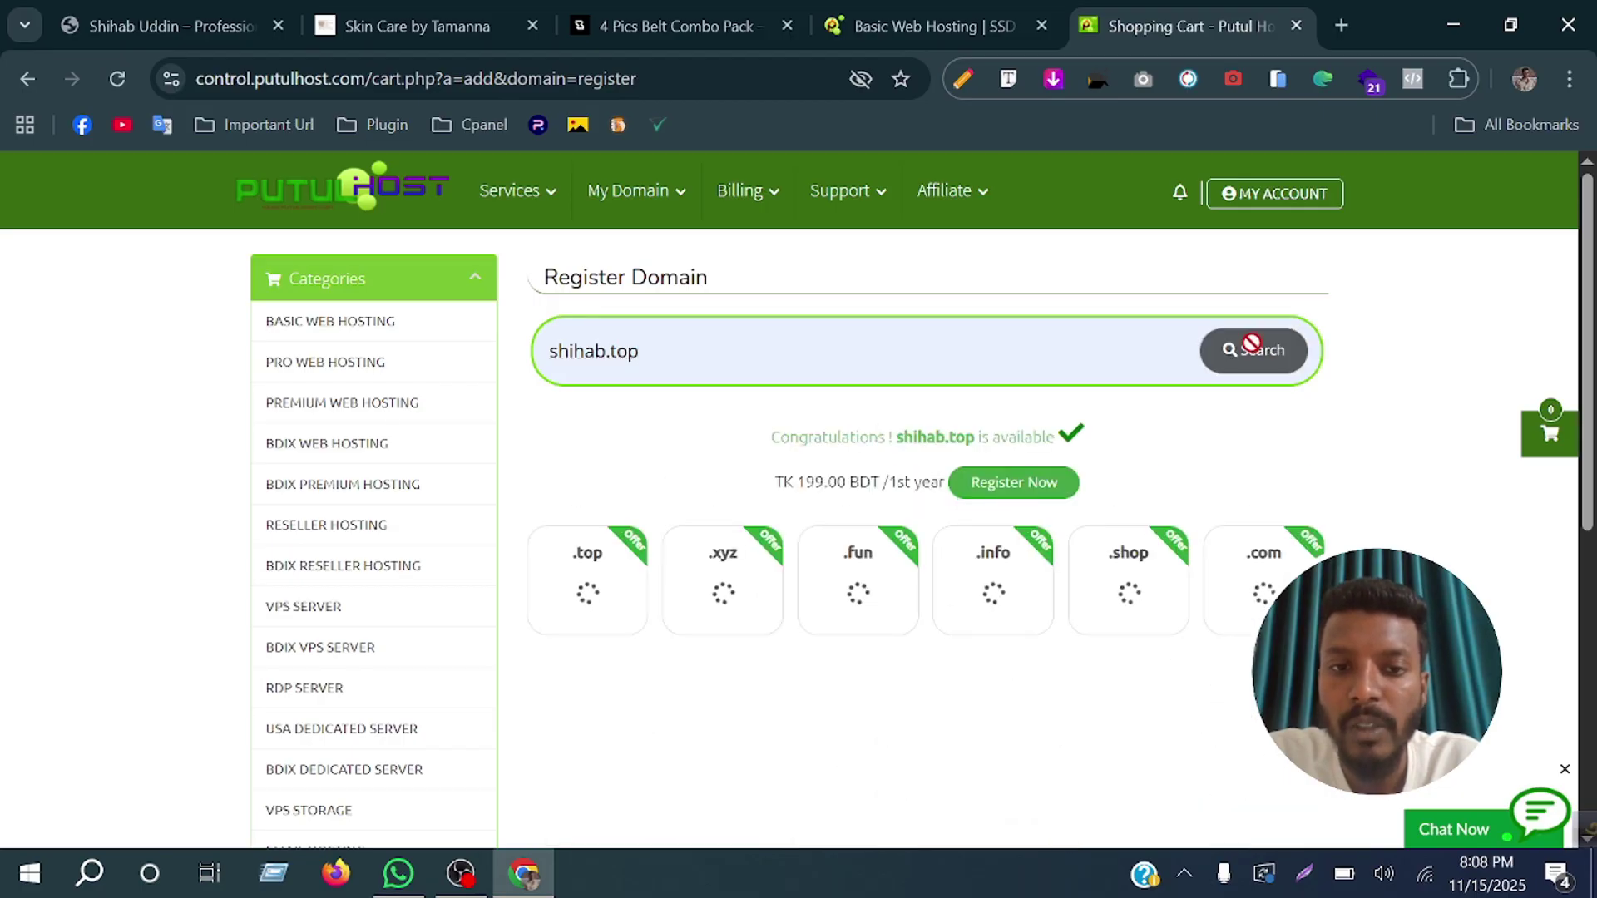
left_click_drag(796, 483, 869, 484)
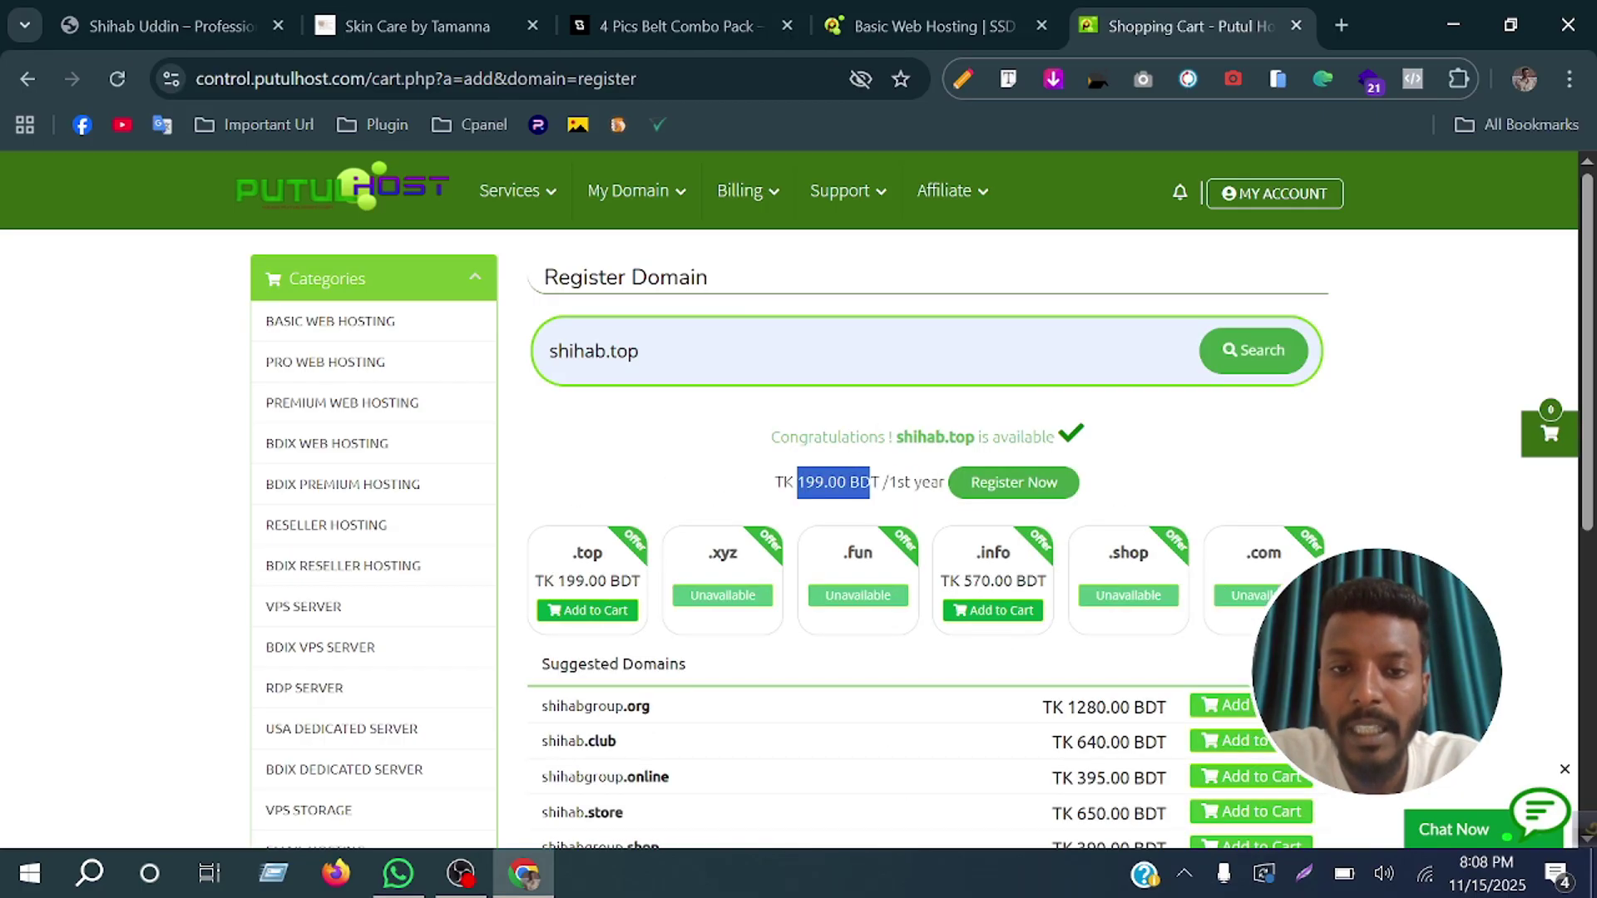
left_click(732, 485)
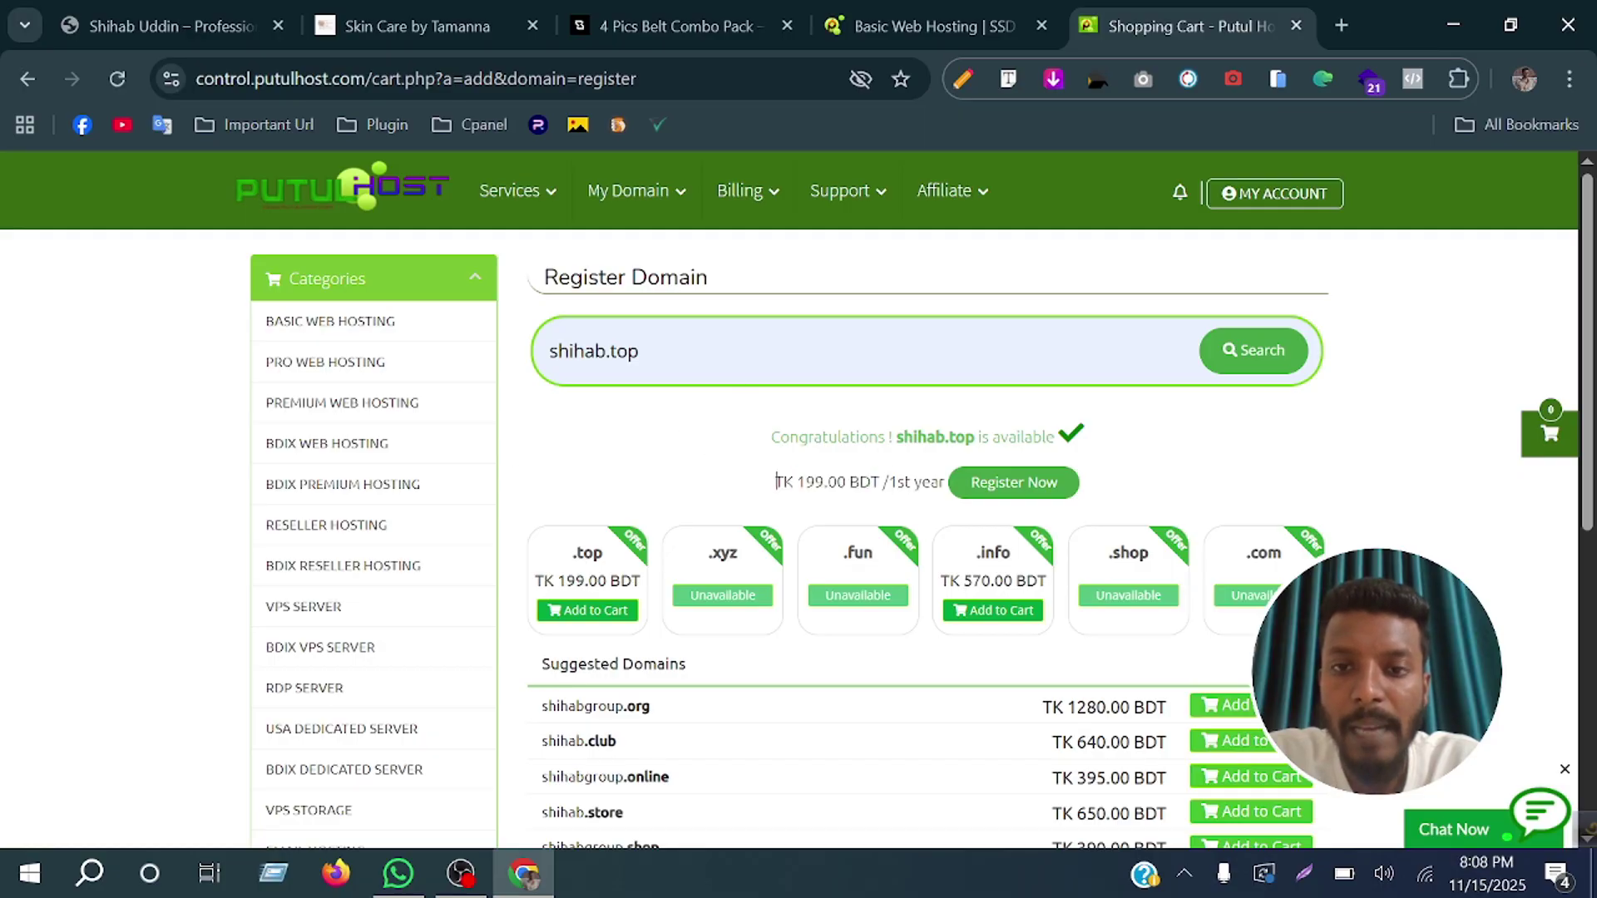
double_click(578, 351)
left_click(616, 351)
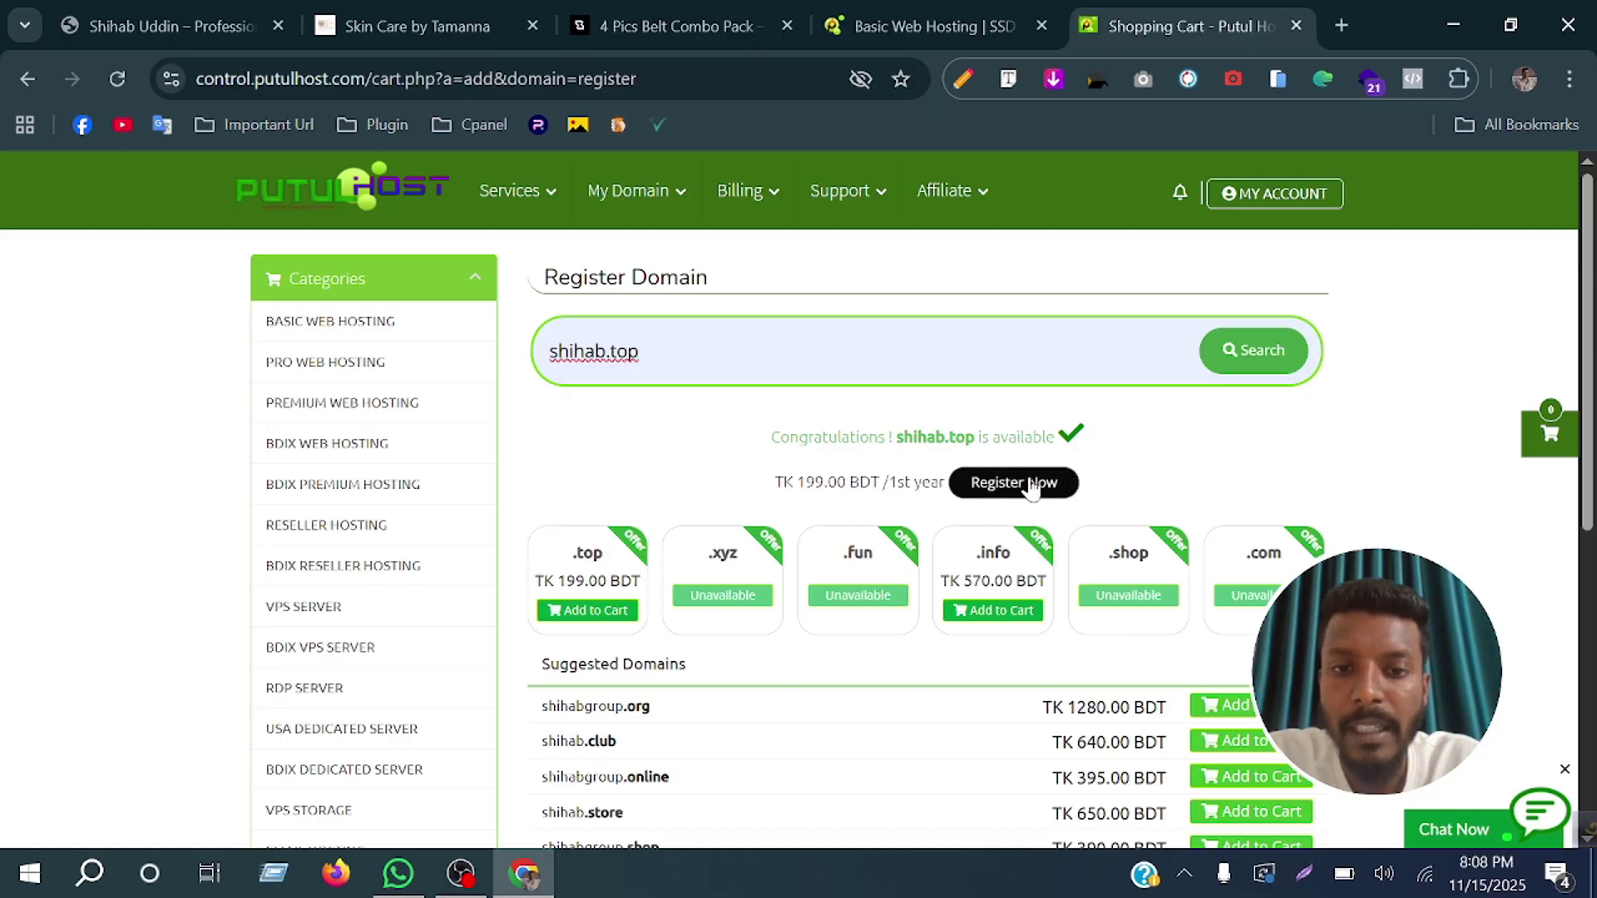
left_click(1031, 489)
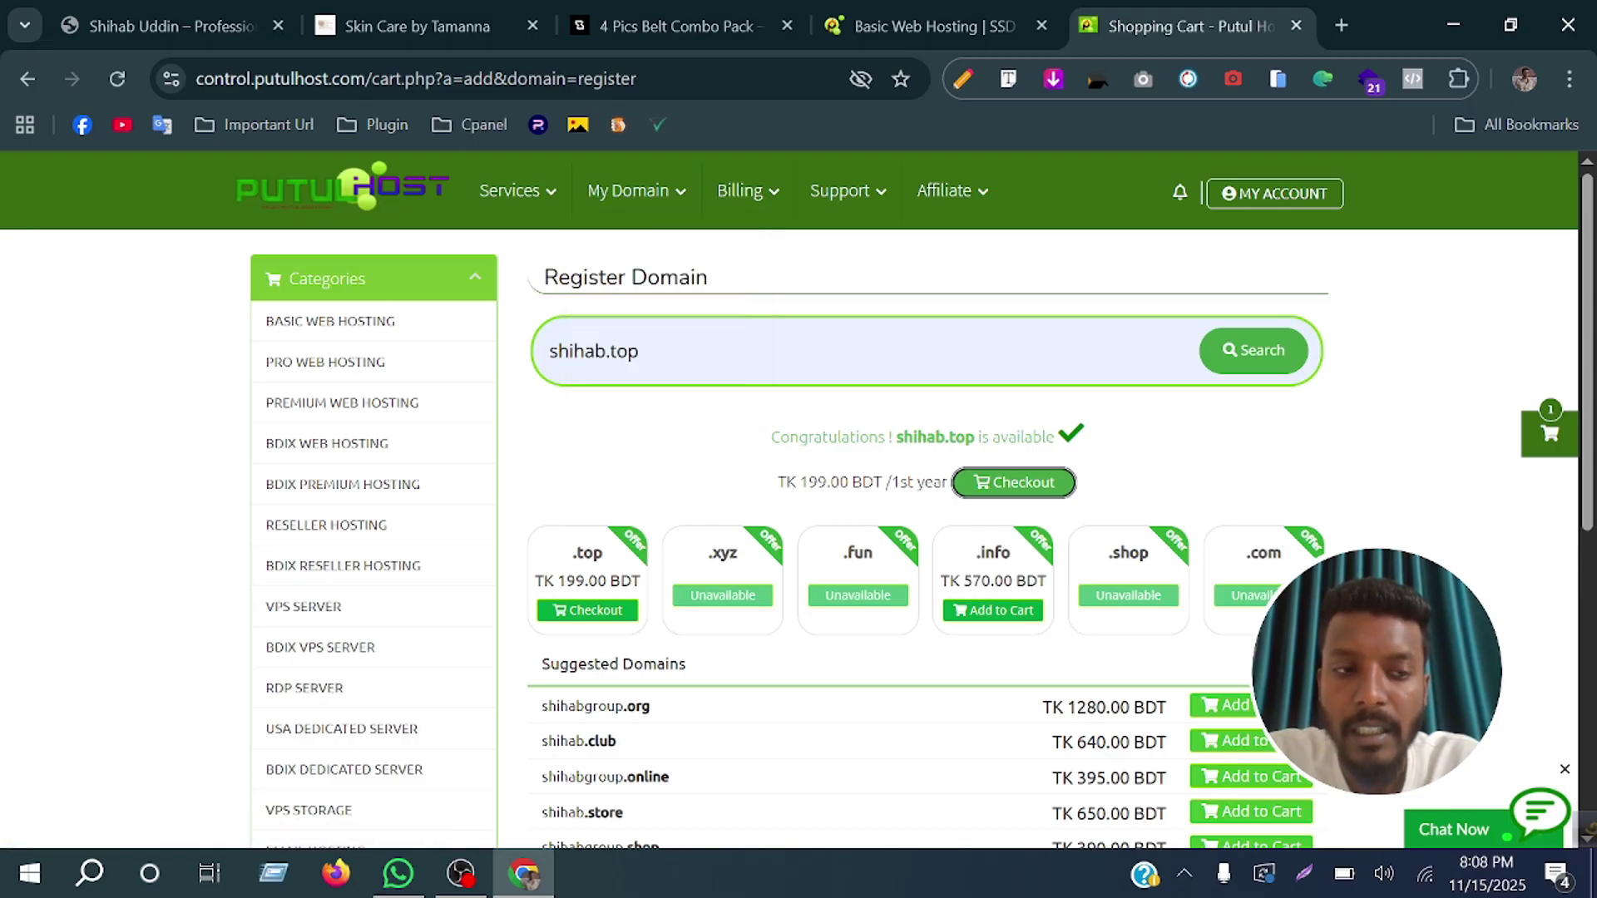
mouse_move(512, 193)
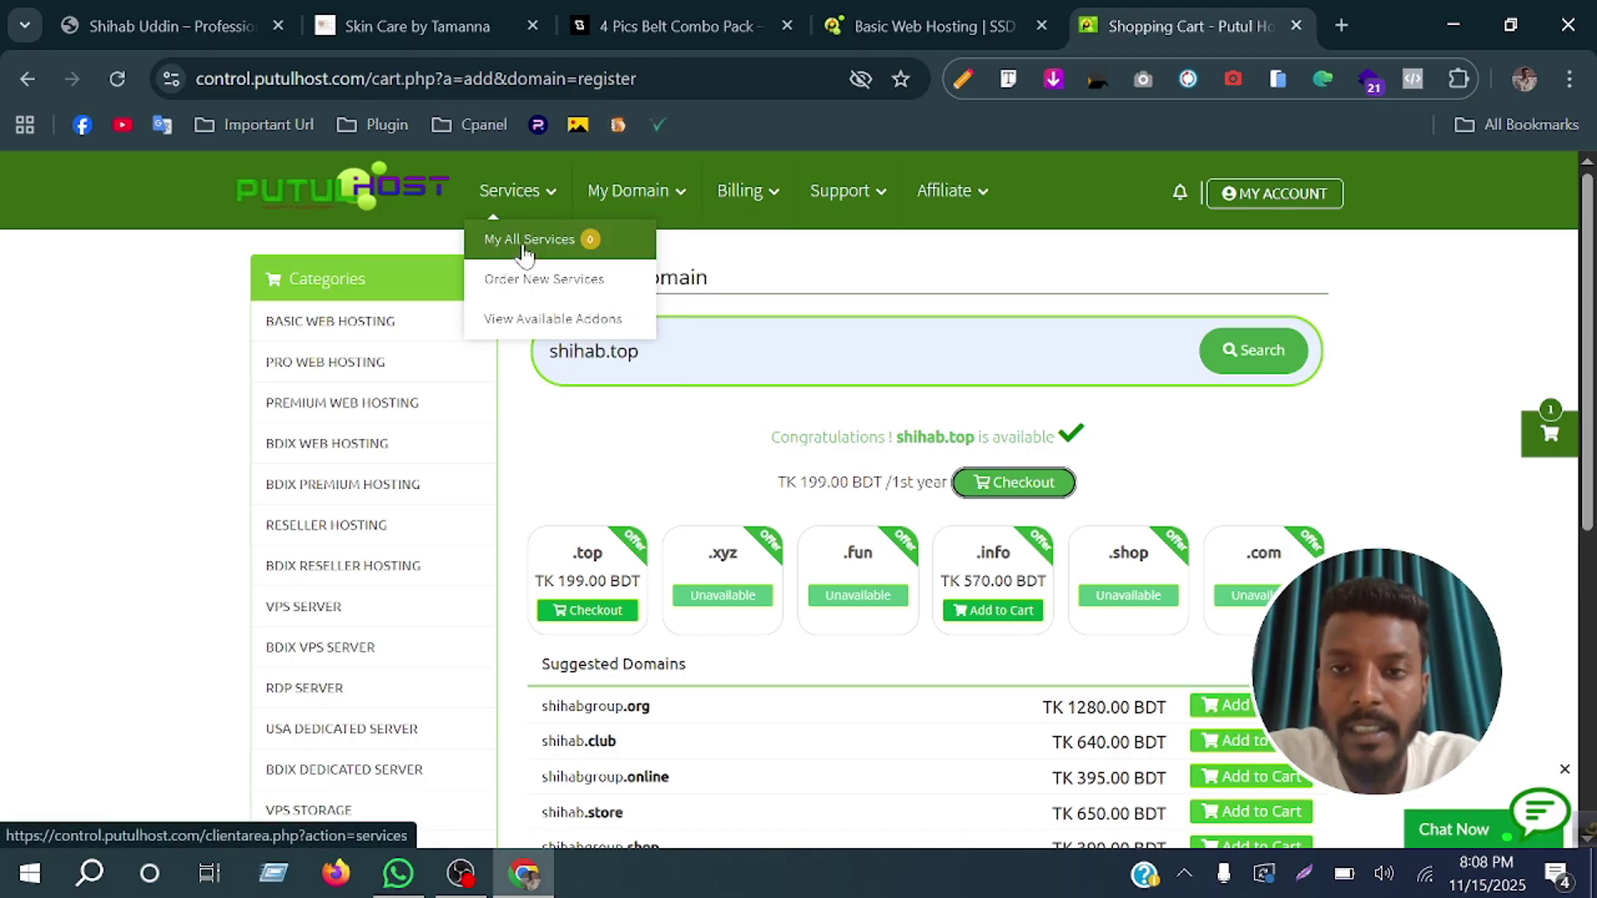
- Check the PH 1GB HOST price of 100.00, then order the PH 2GB HOST plan via Order New Services
left_click(547, 287)
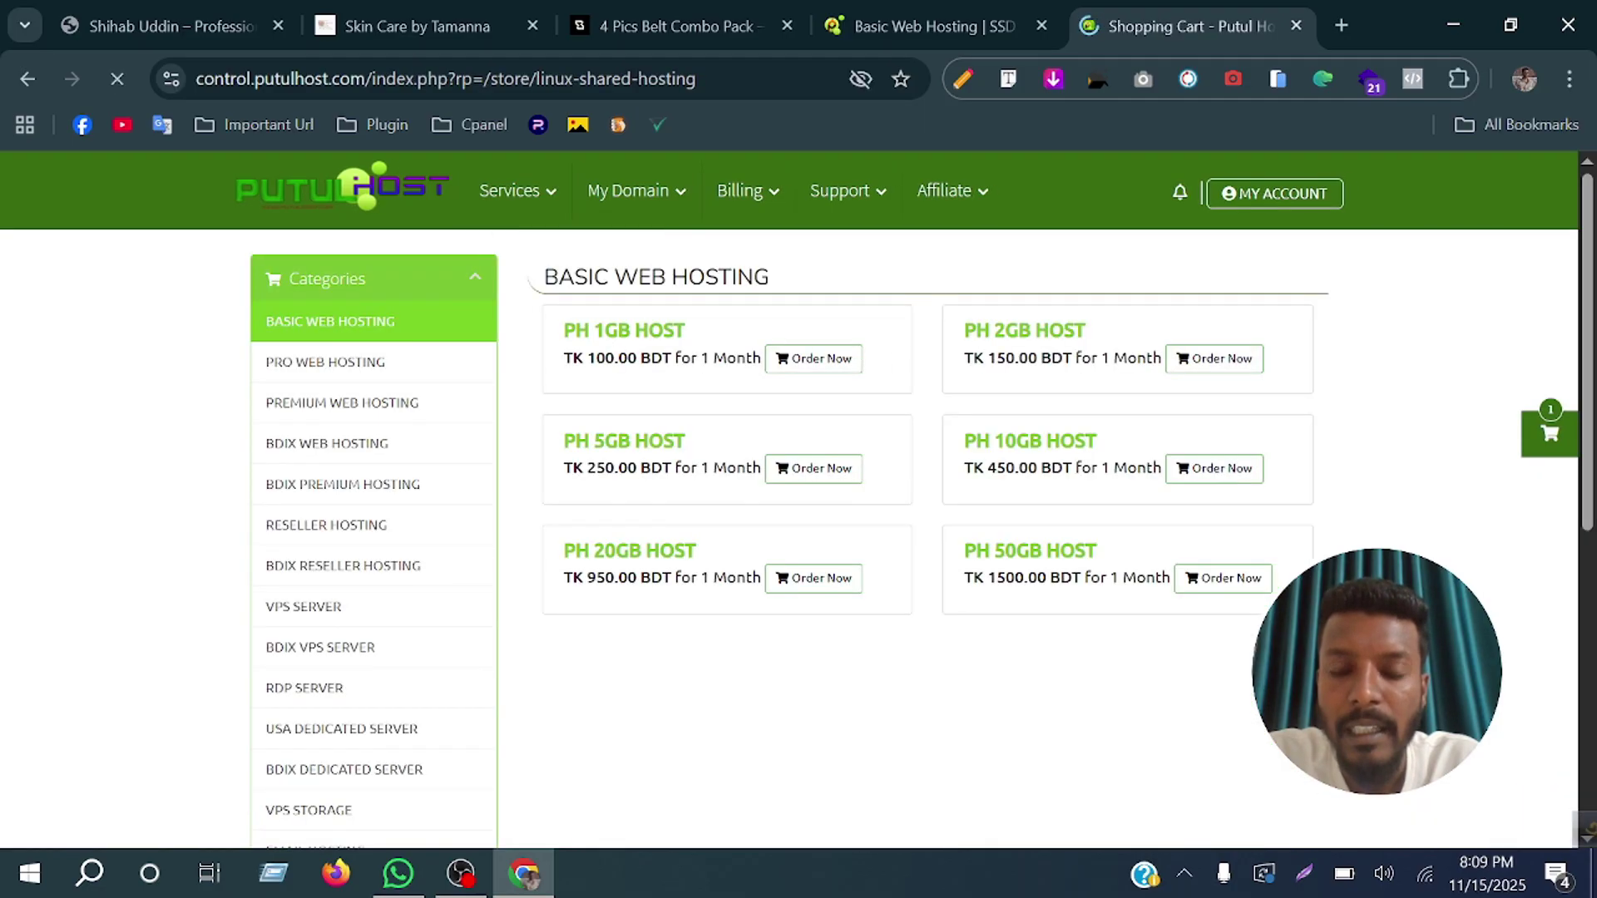
left_click_drag(588, 358, 682, 357)
left_click(603, 344)
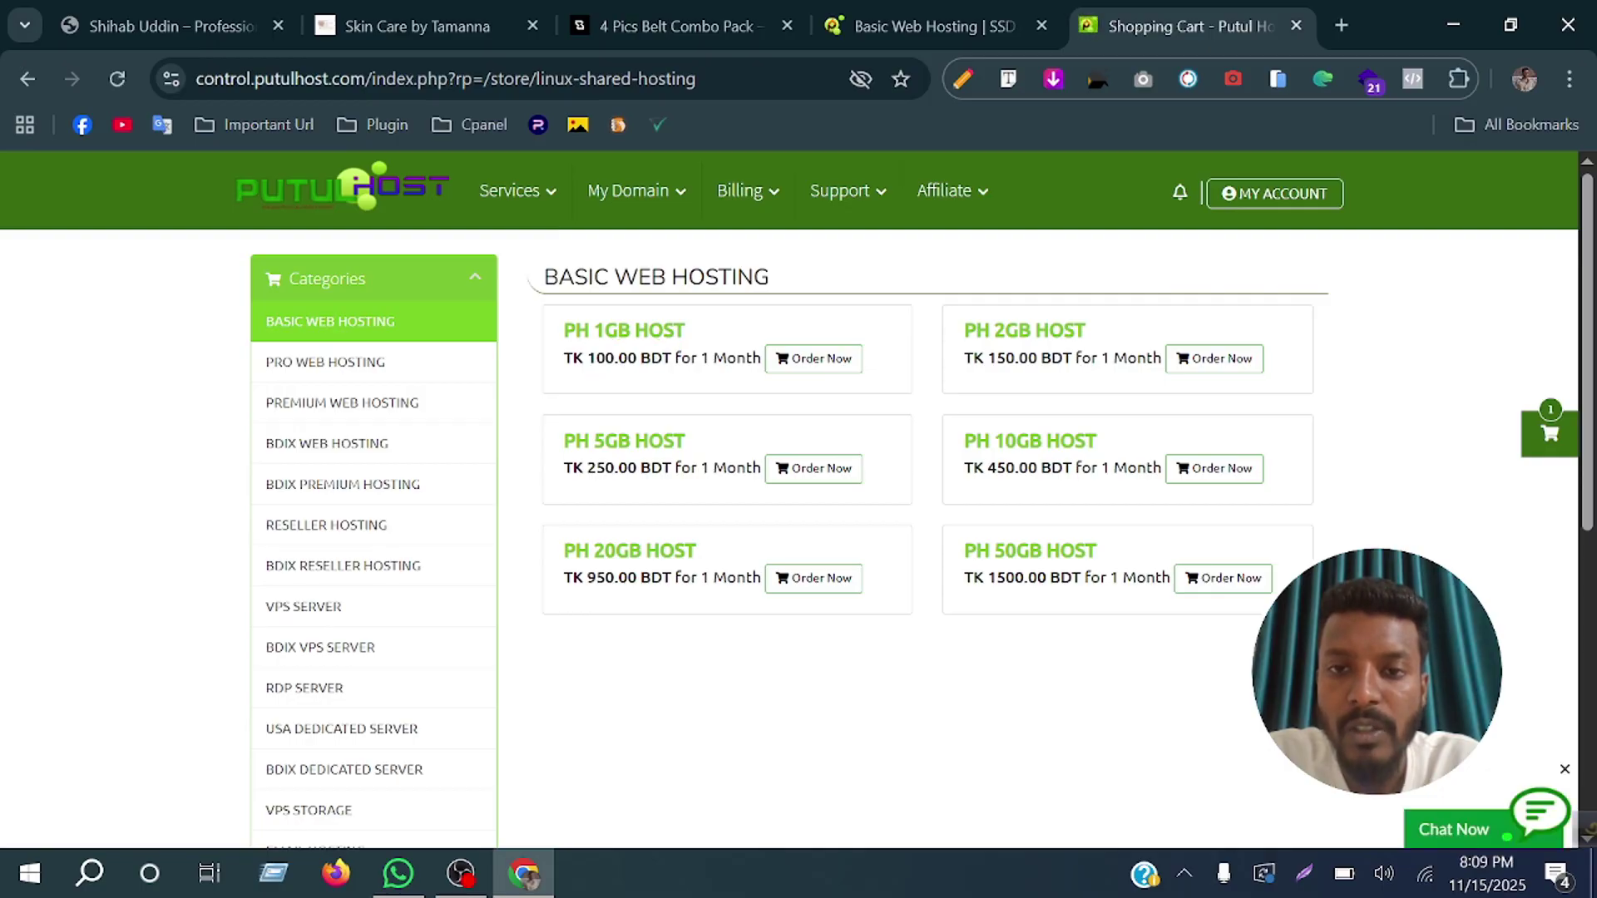
double_click(603, 341)
left_click(514, 193)
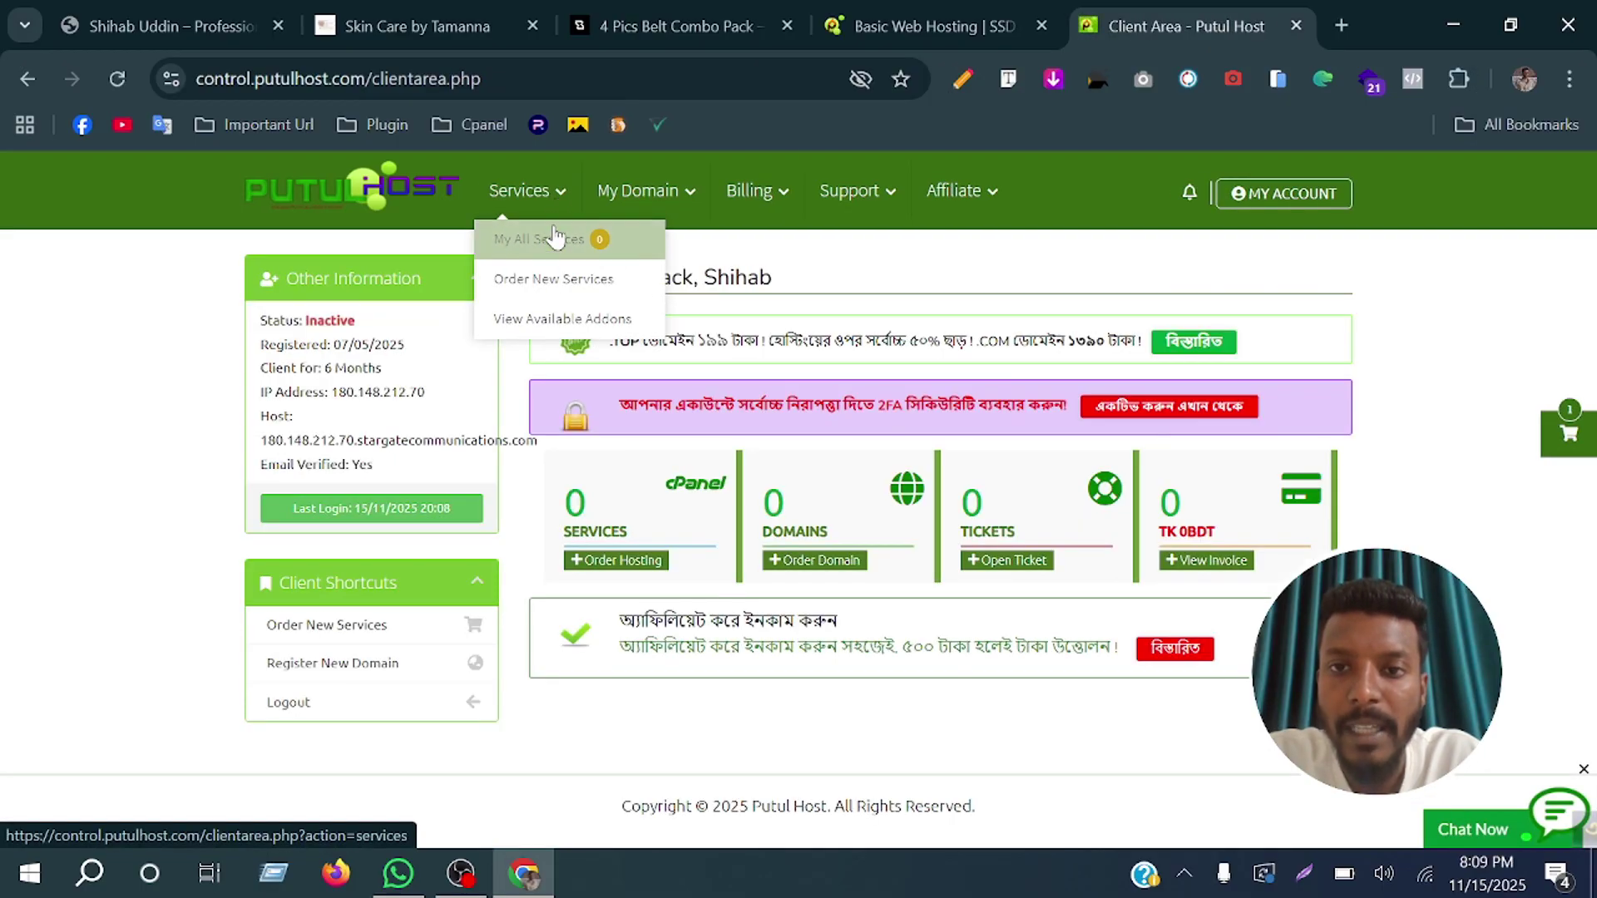
left_click(535, 283)
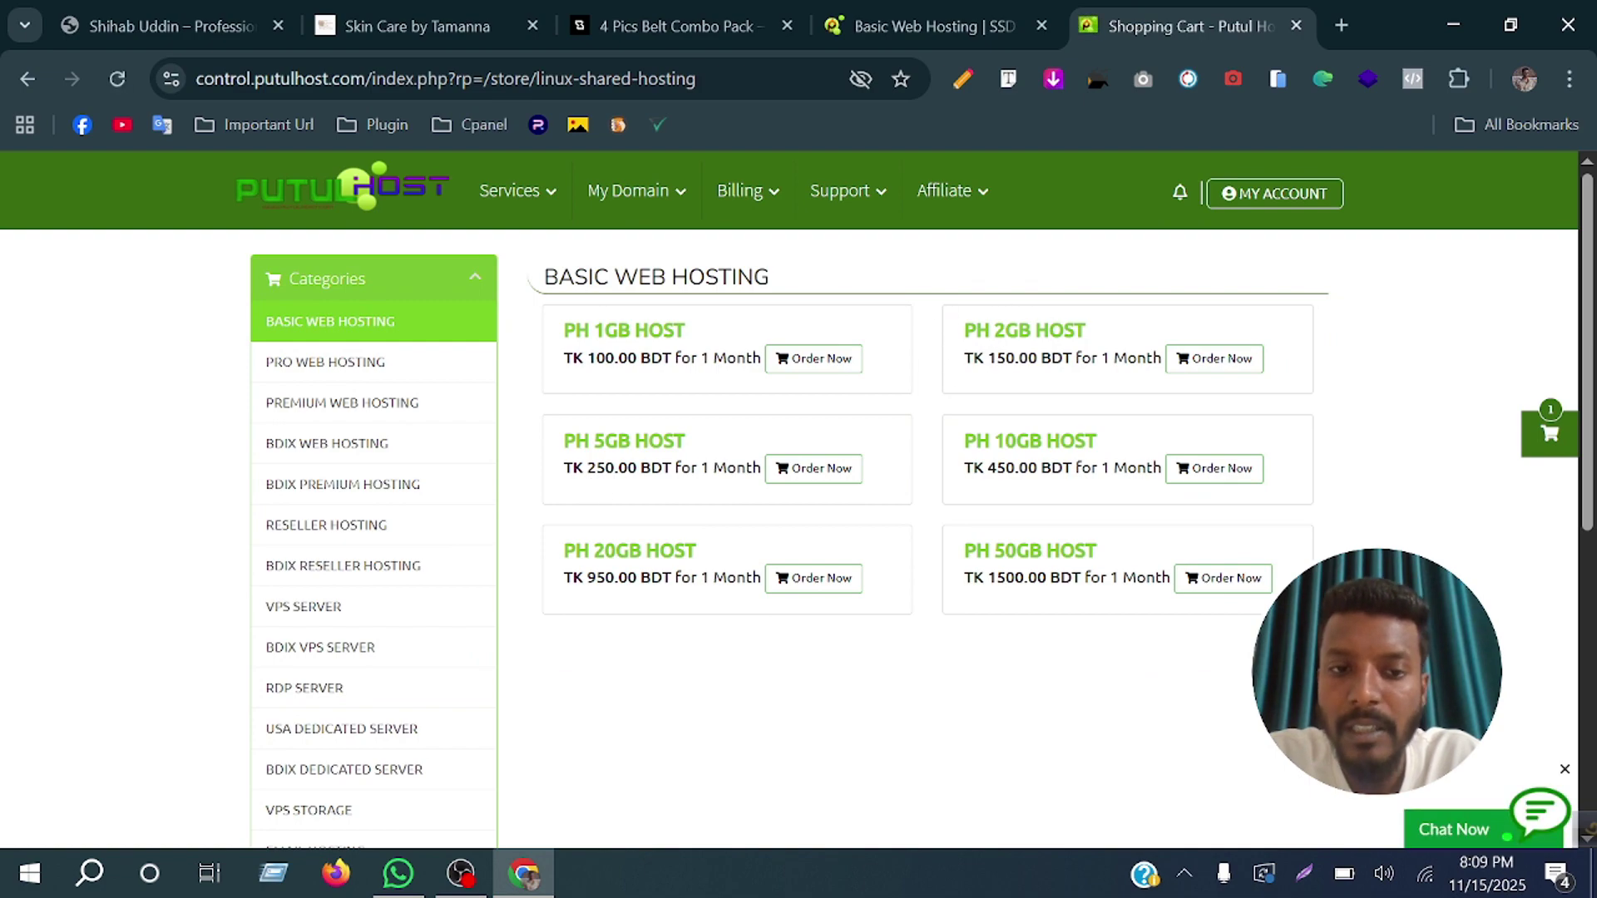
left_click(1229, 375)
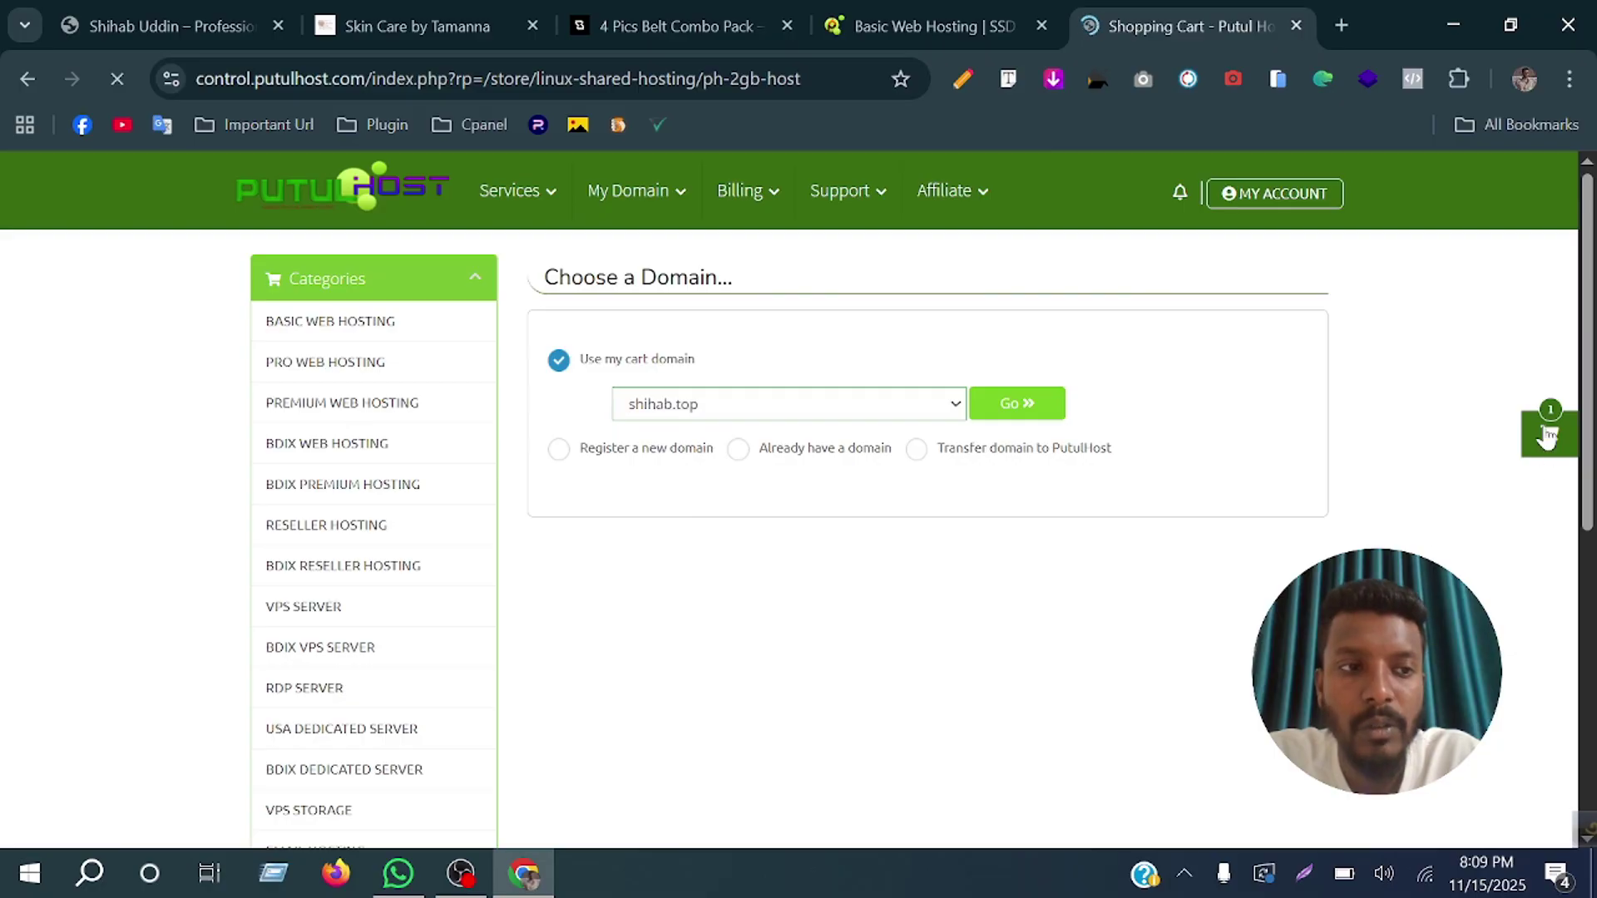
- Keep the cart's .top domain under 'Use my cart domain' and confirm it for the PH 2GB HOST order
left_click(789, 410)
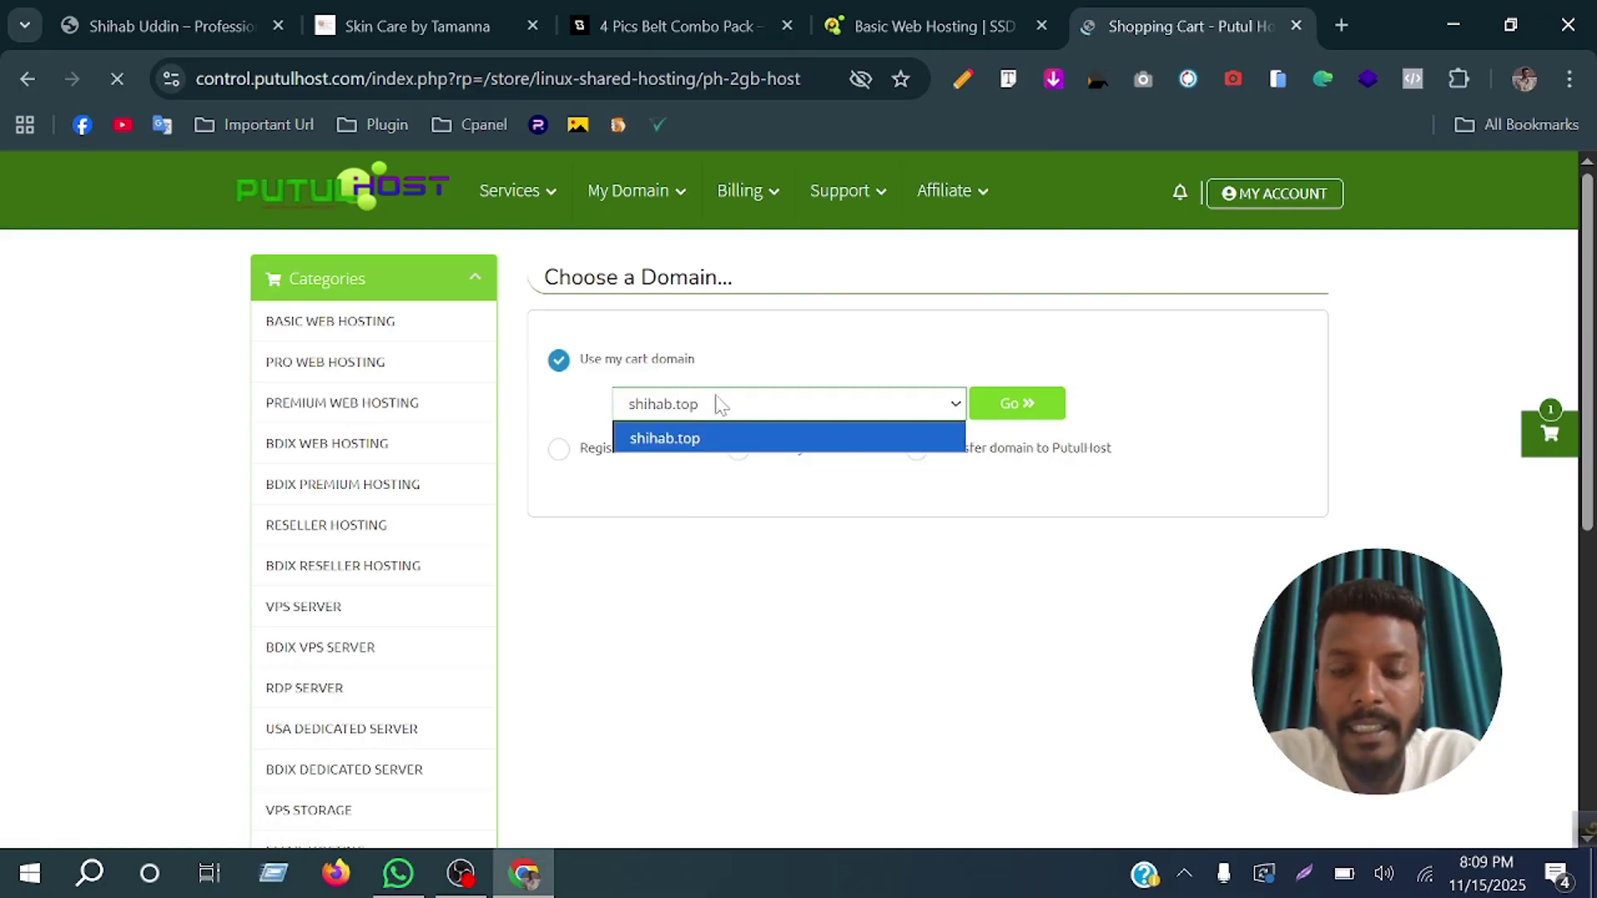
left_click(727, 506)
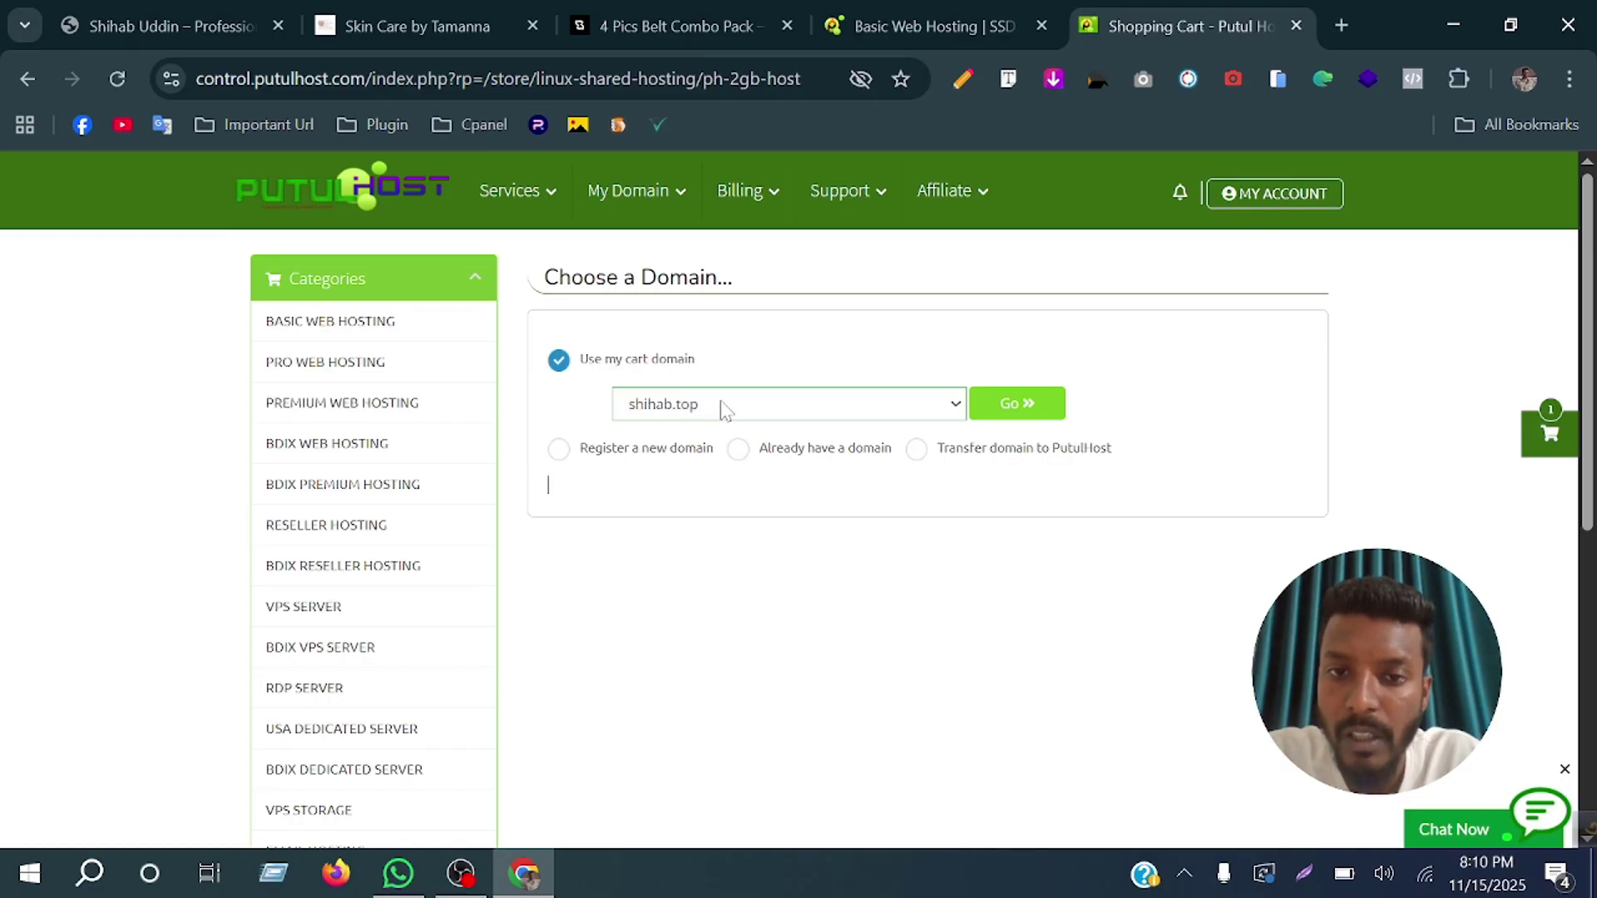
left_click(1007, 407)
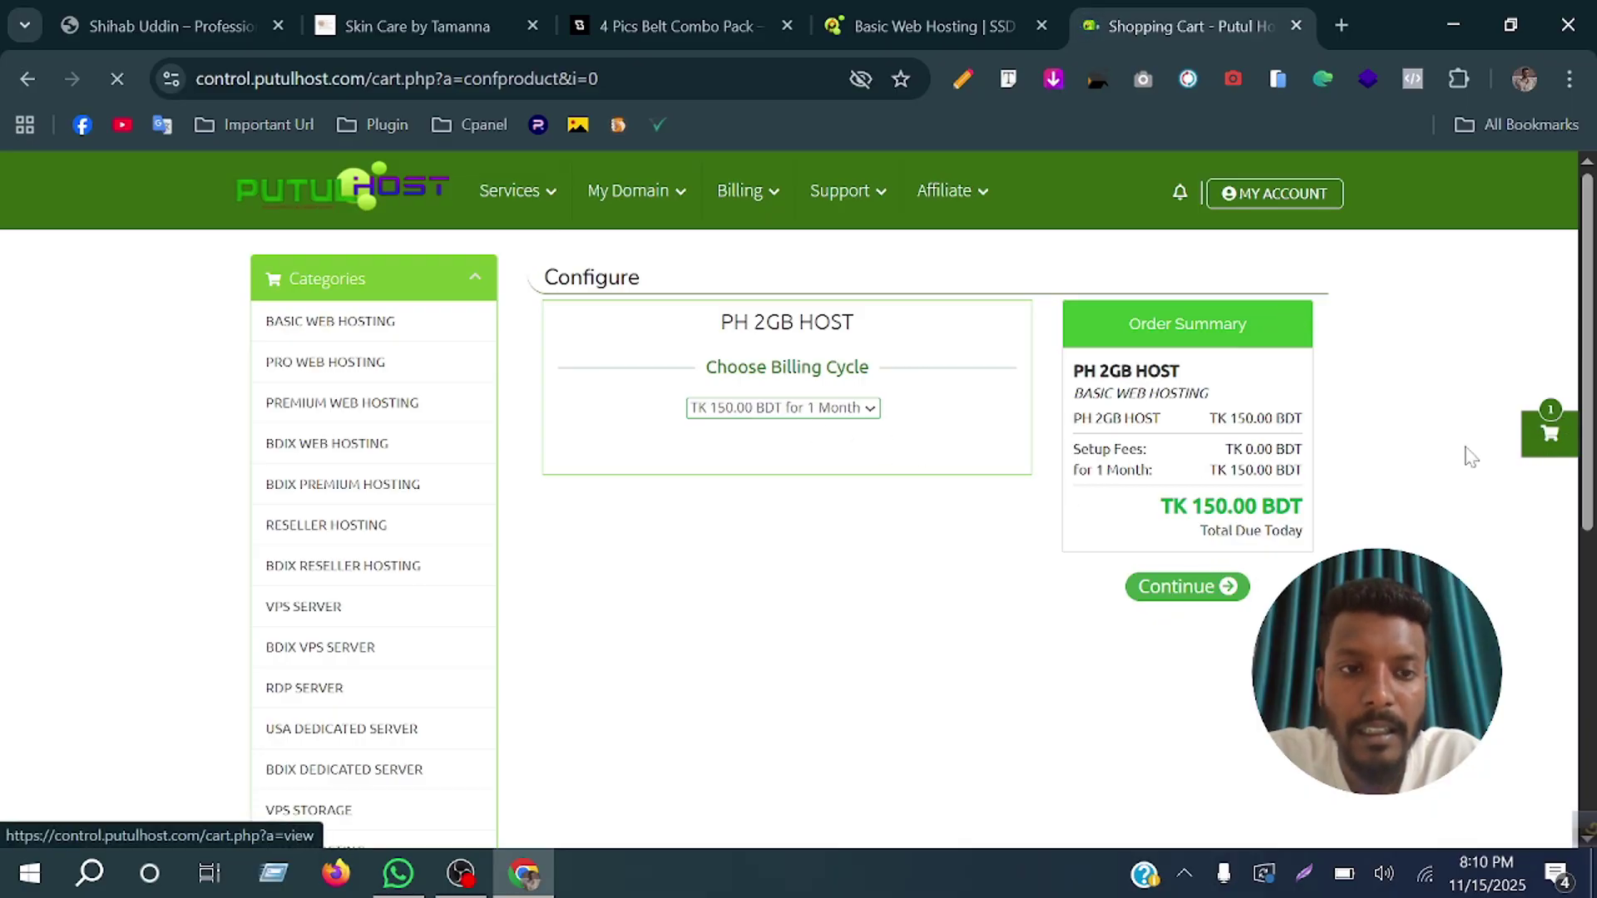
- Continue past the billing cycle and domain configuration to the TK 349.00 BDT order review
left_click(1180, 587)
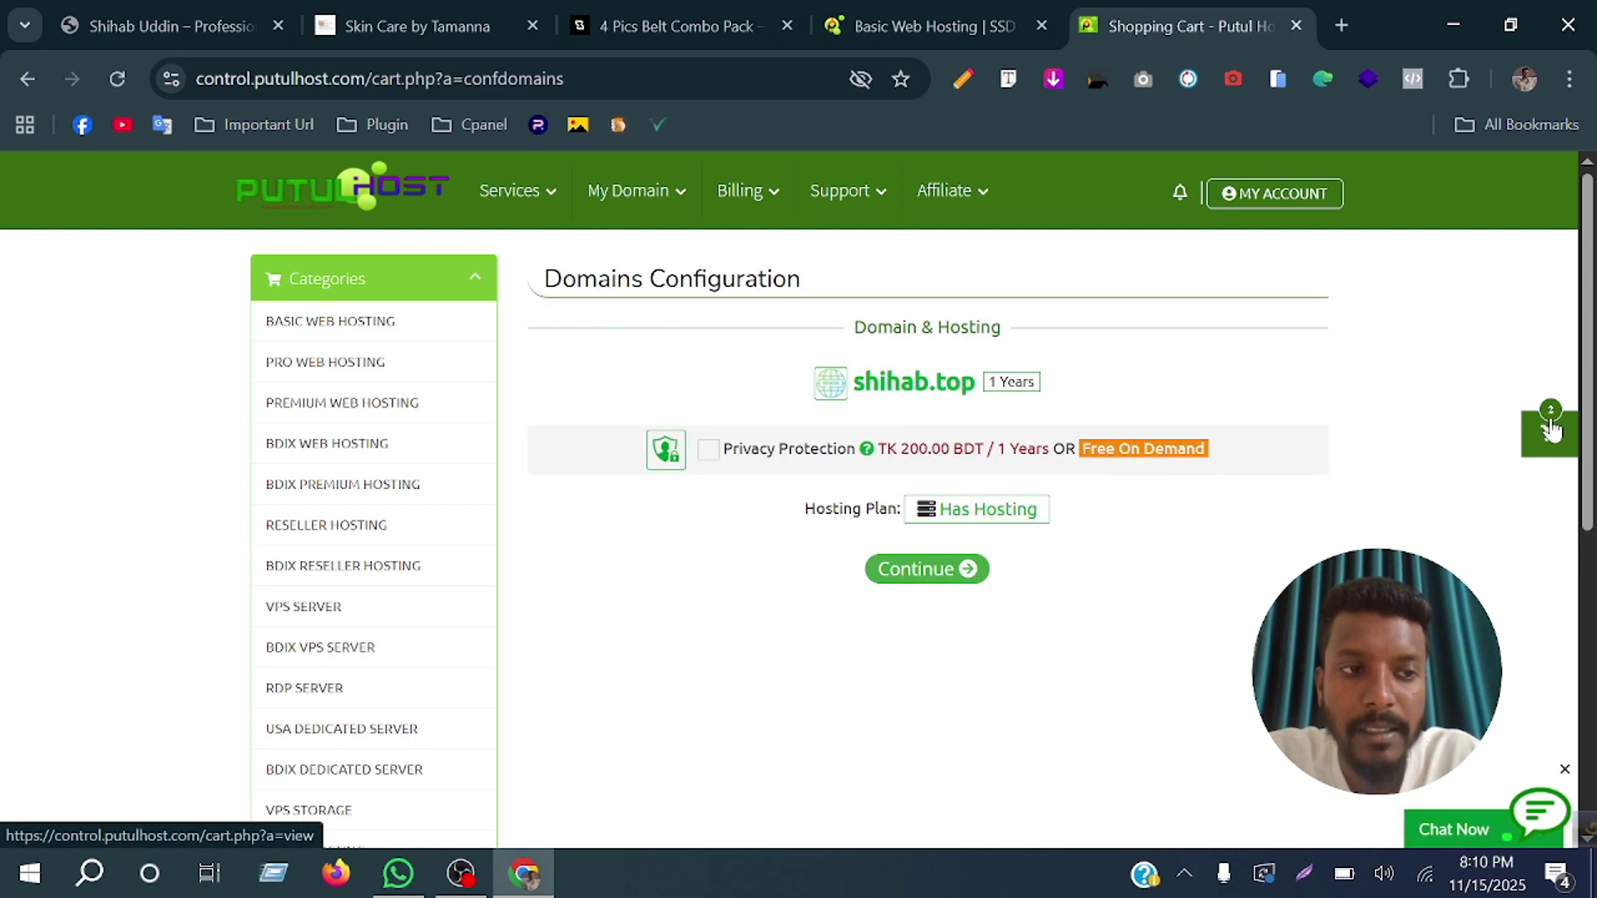
left_click(955, 583)
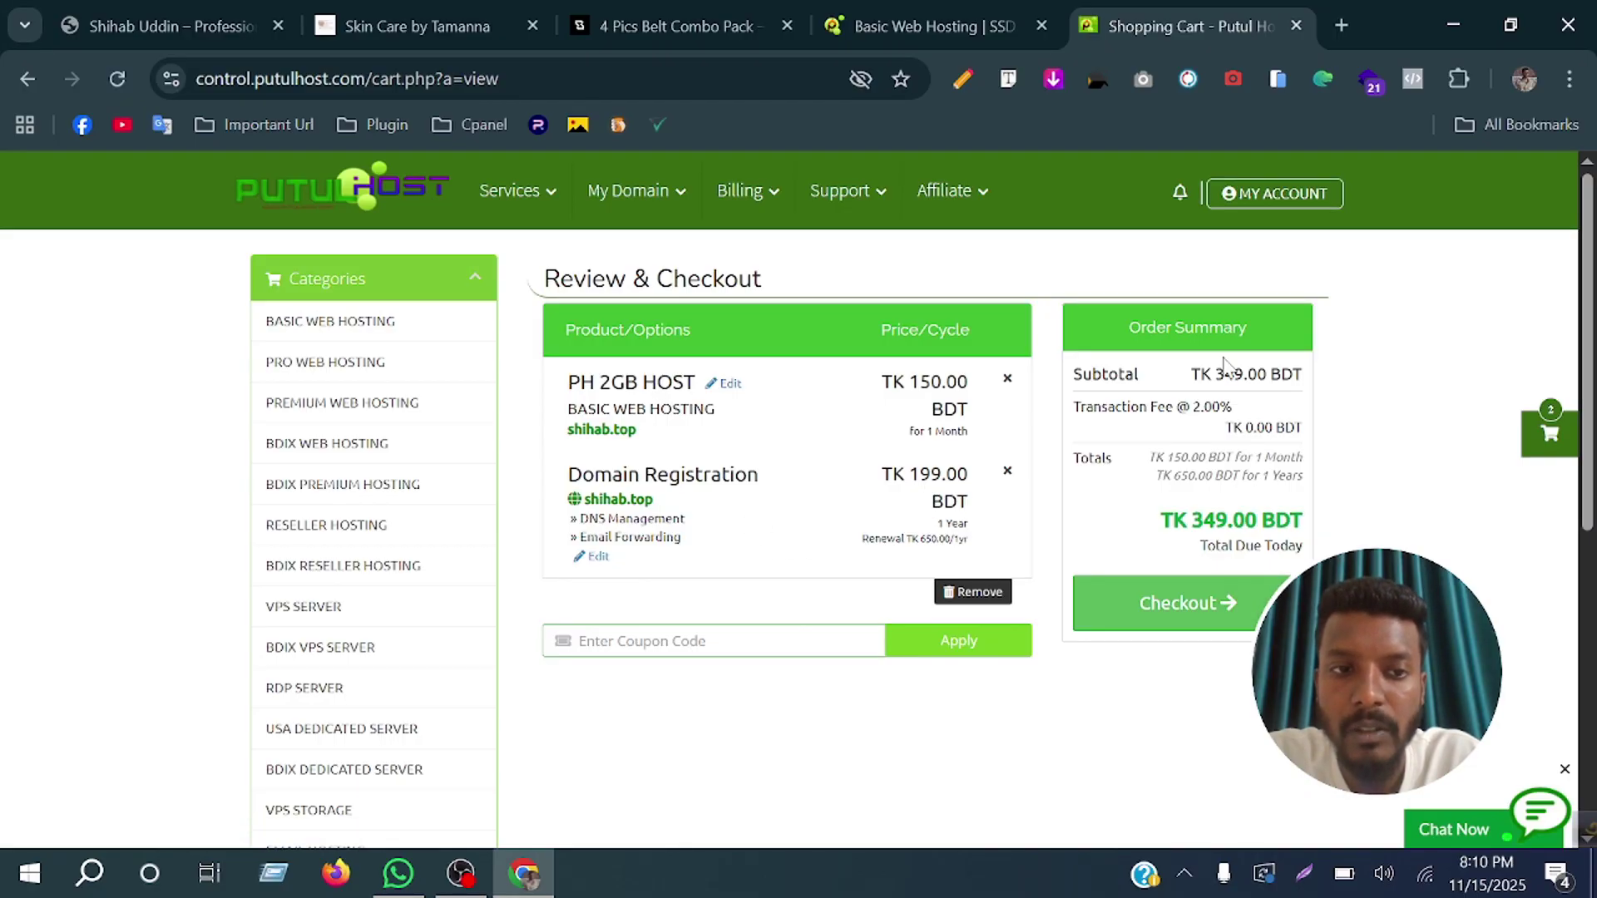
- Check out with bKash Payment, accept the Terms of Service, and complete the TK 349.00 BDT order
left_click(1176, 626)
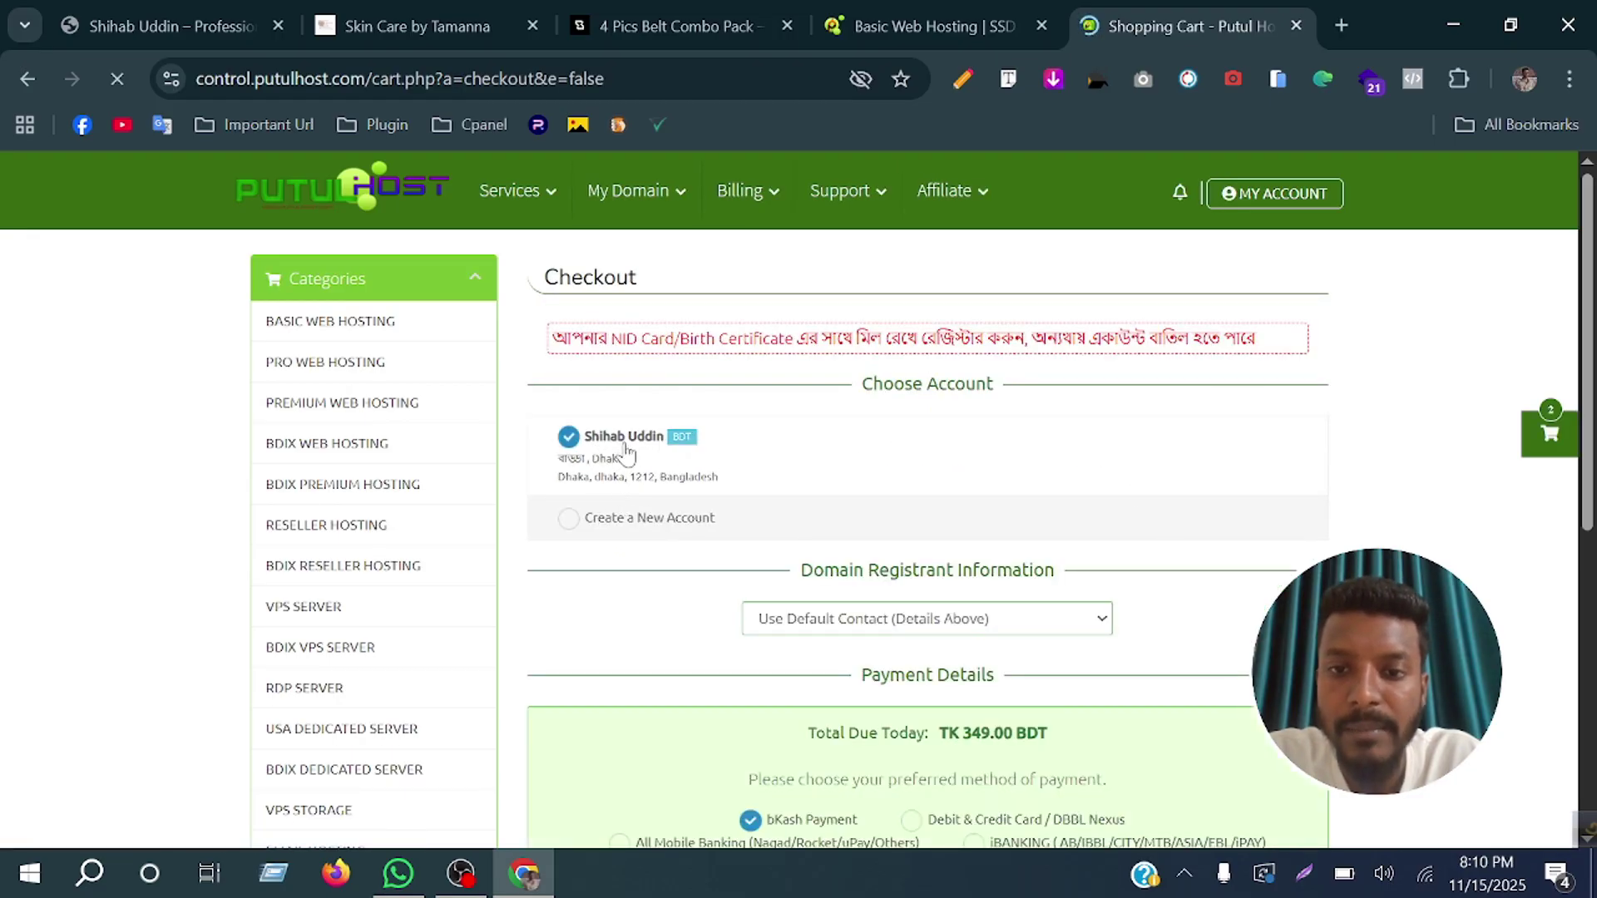
scroll(599, 453, "down", 3)
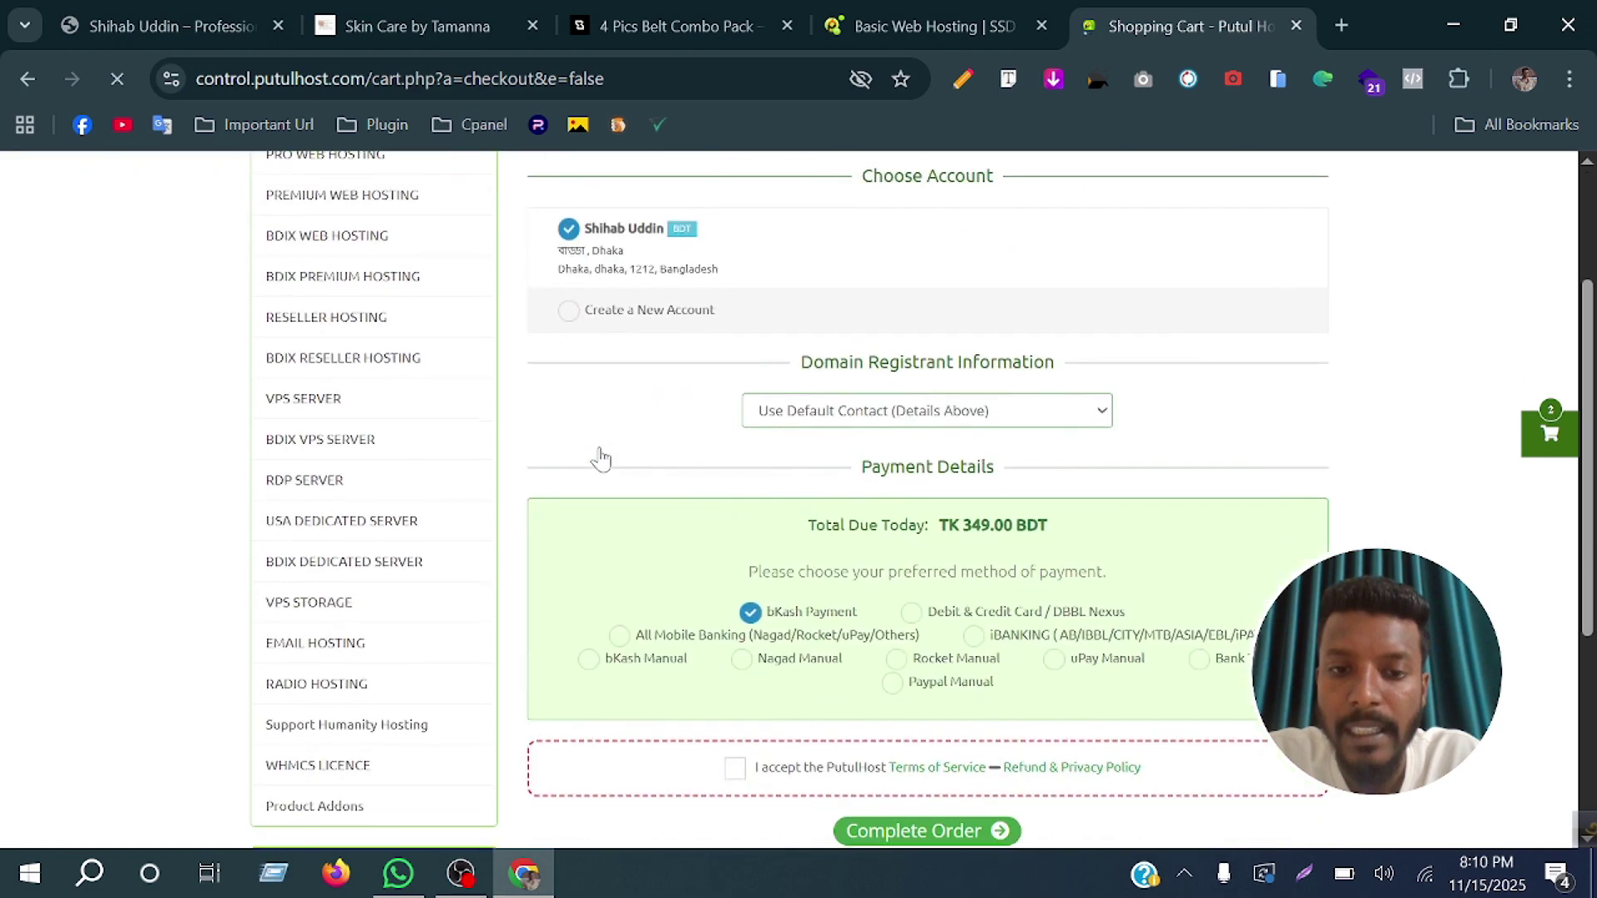
scroll(924, 460, "down", 2)
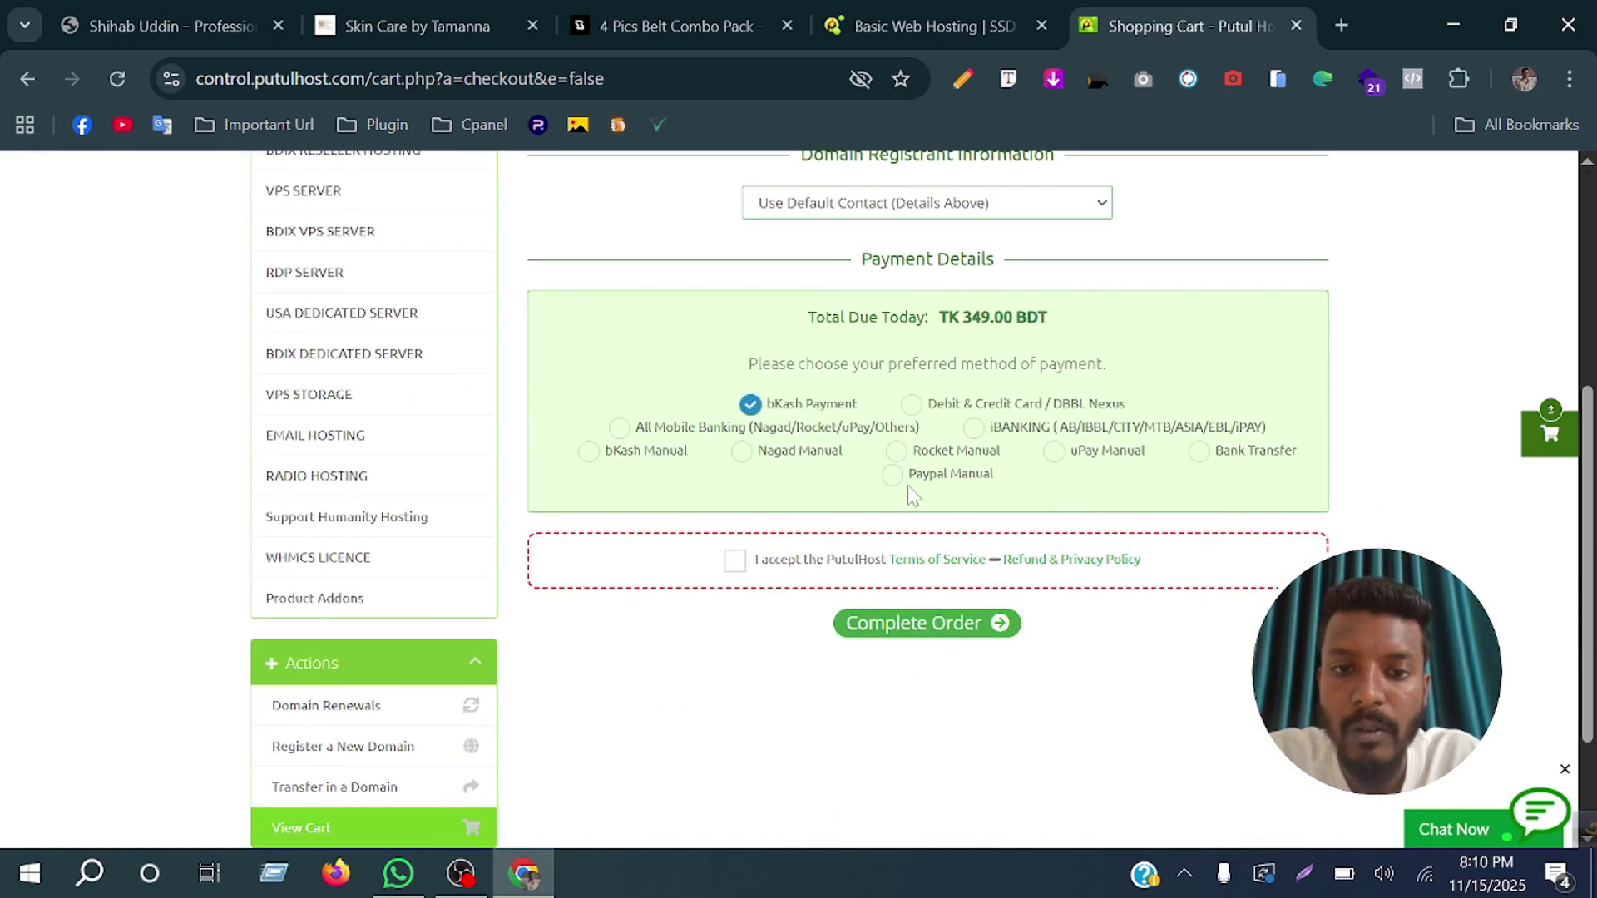
left_click(735, 560)
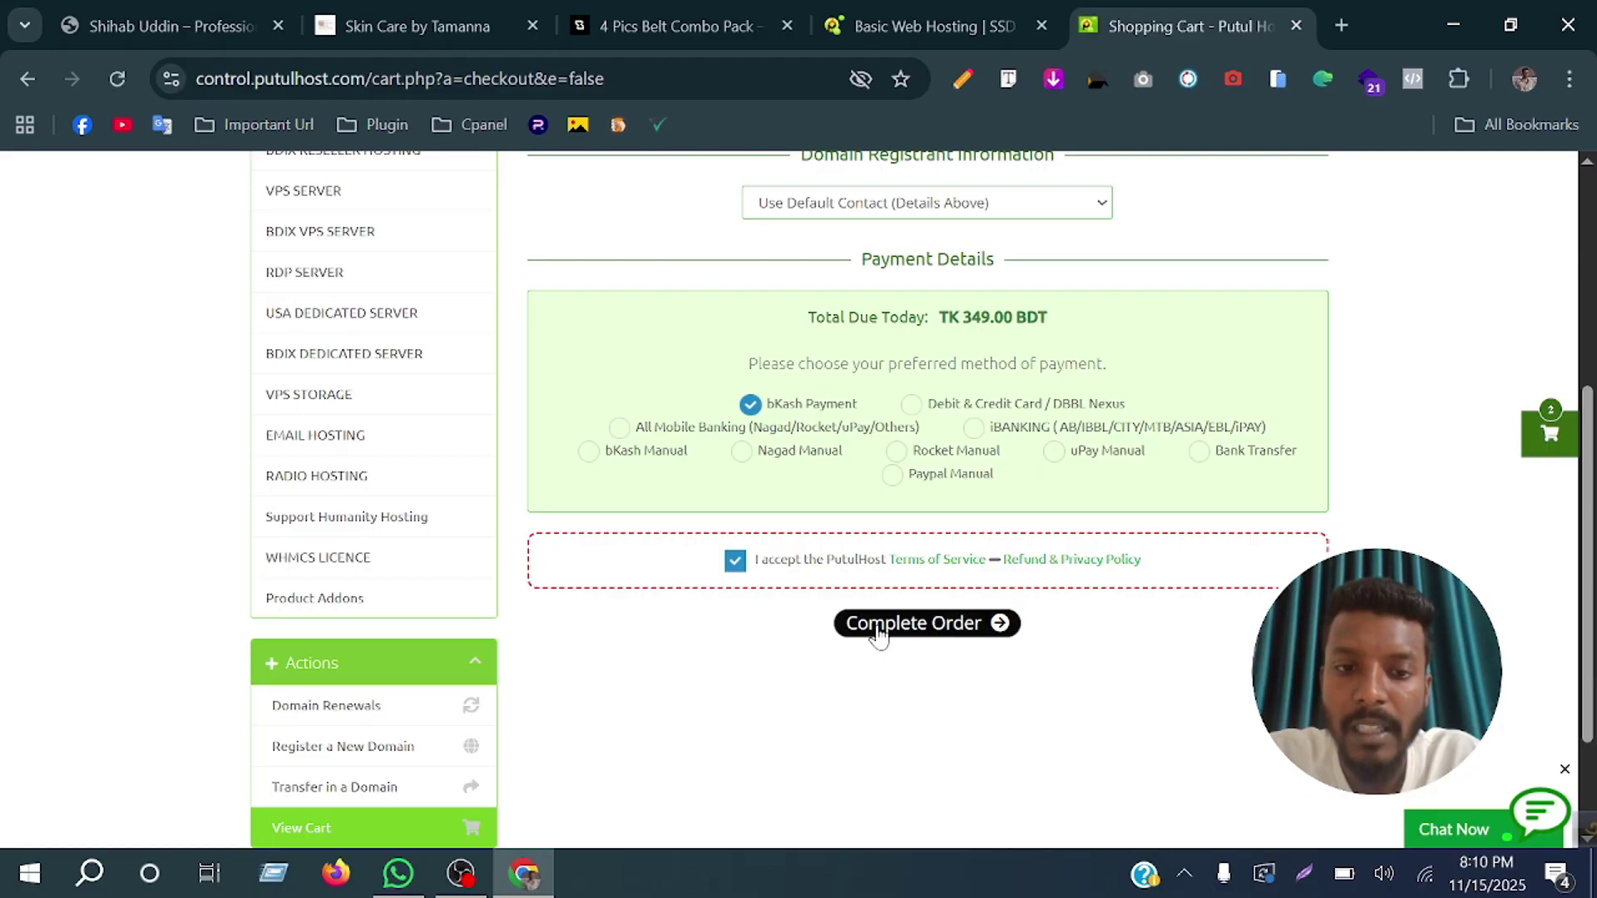
left_click(879, 631)
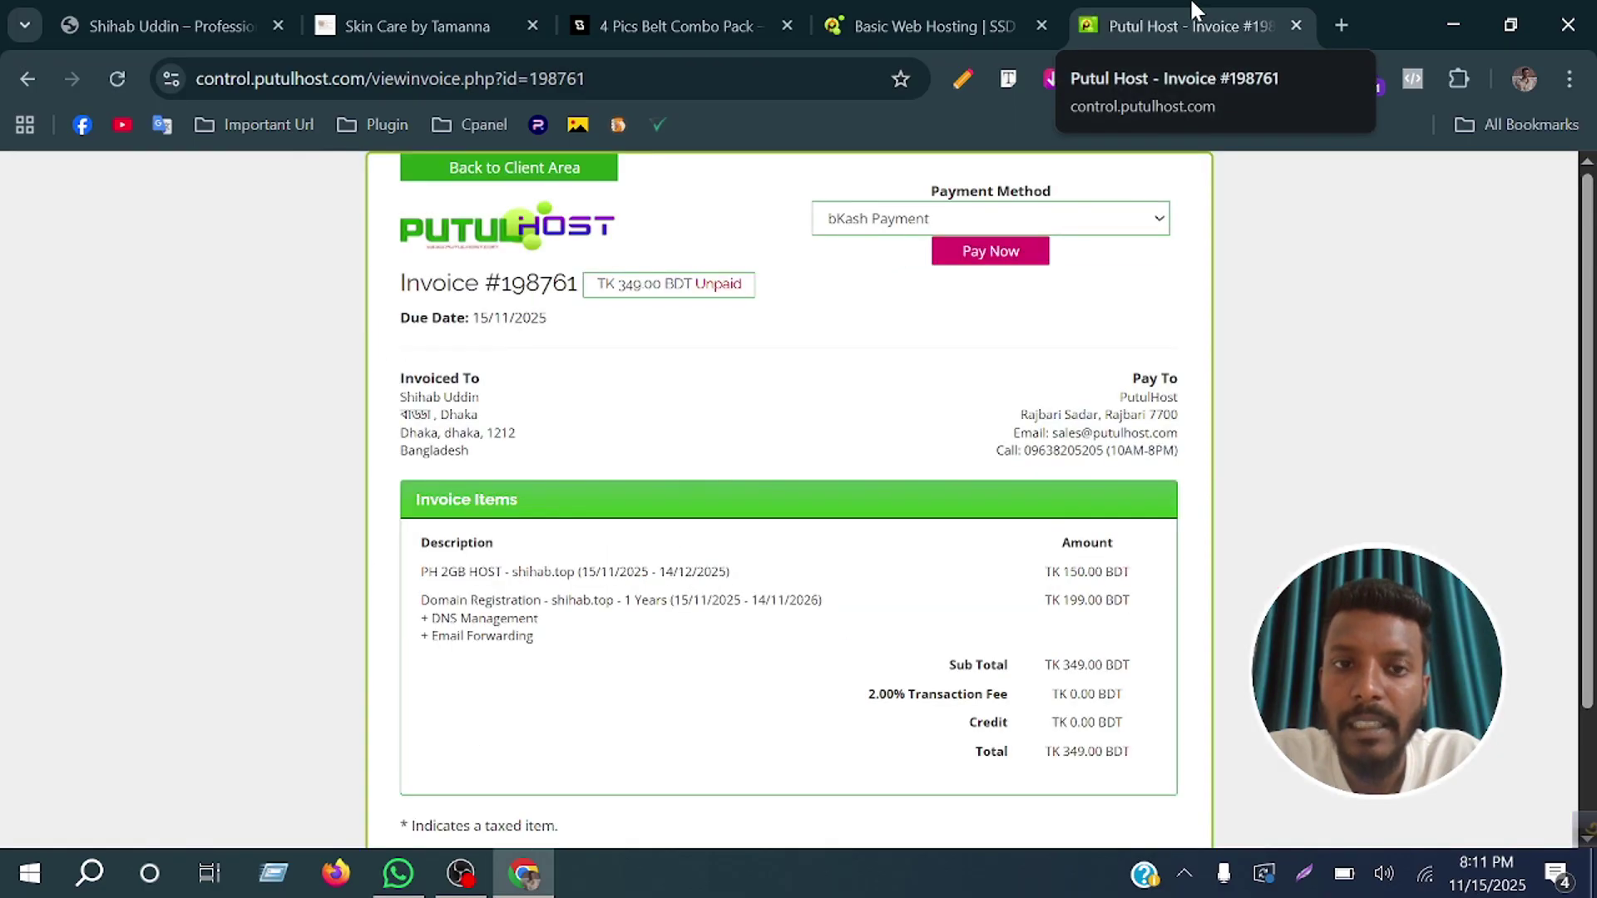
- Pay the ৳349 invoice through bKash, entering the account number, verification code and PIN
left_click(966, 259)
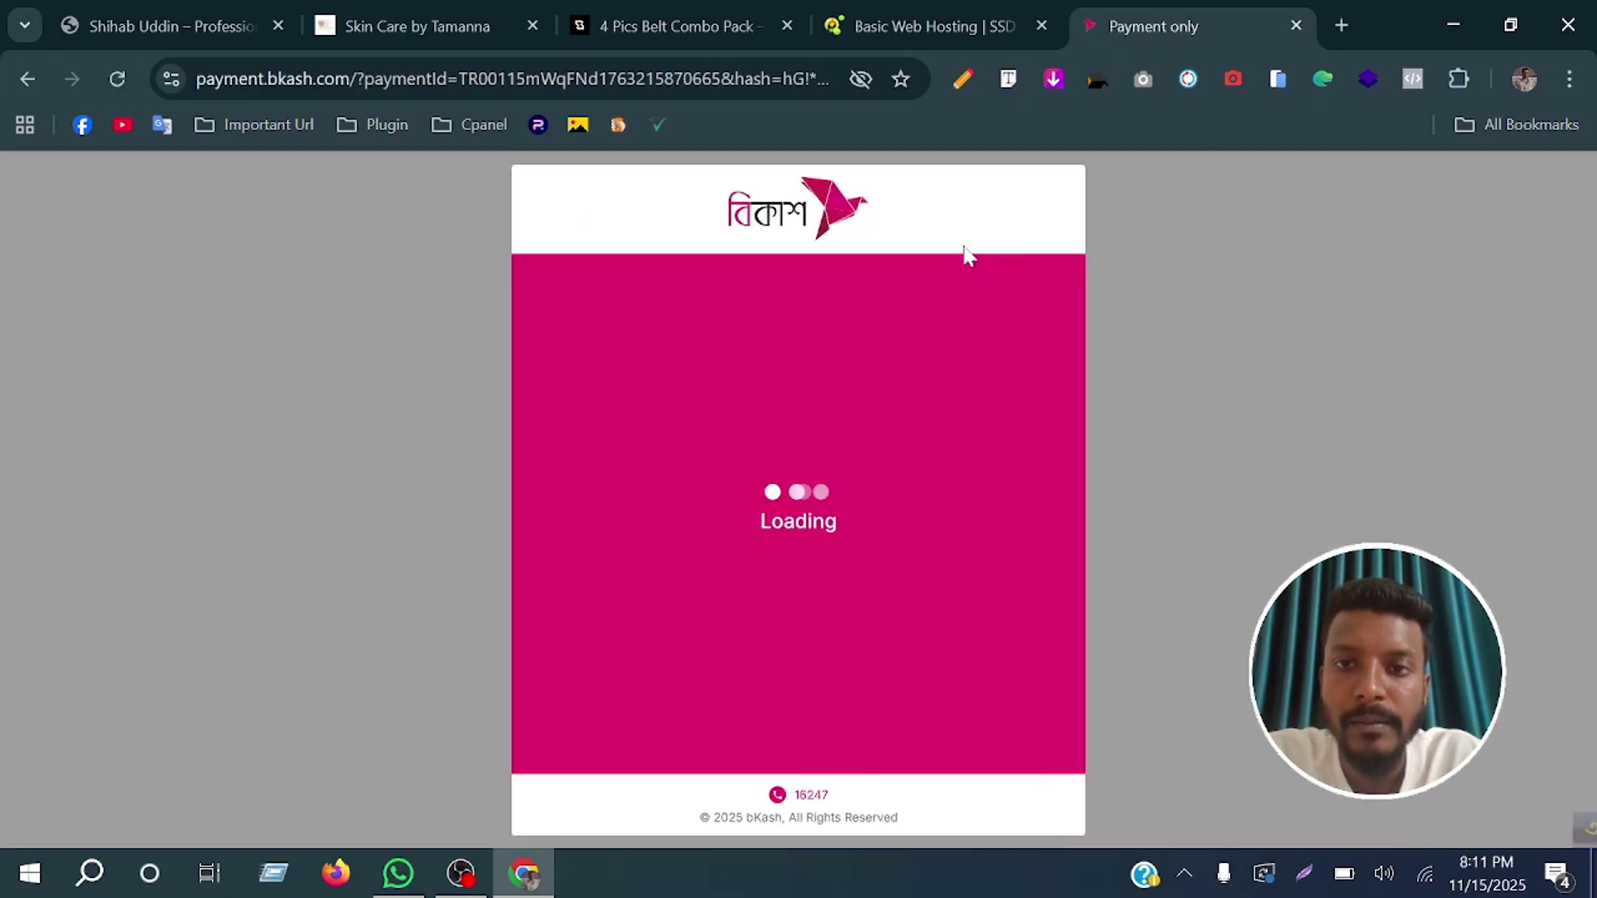
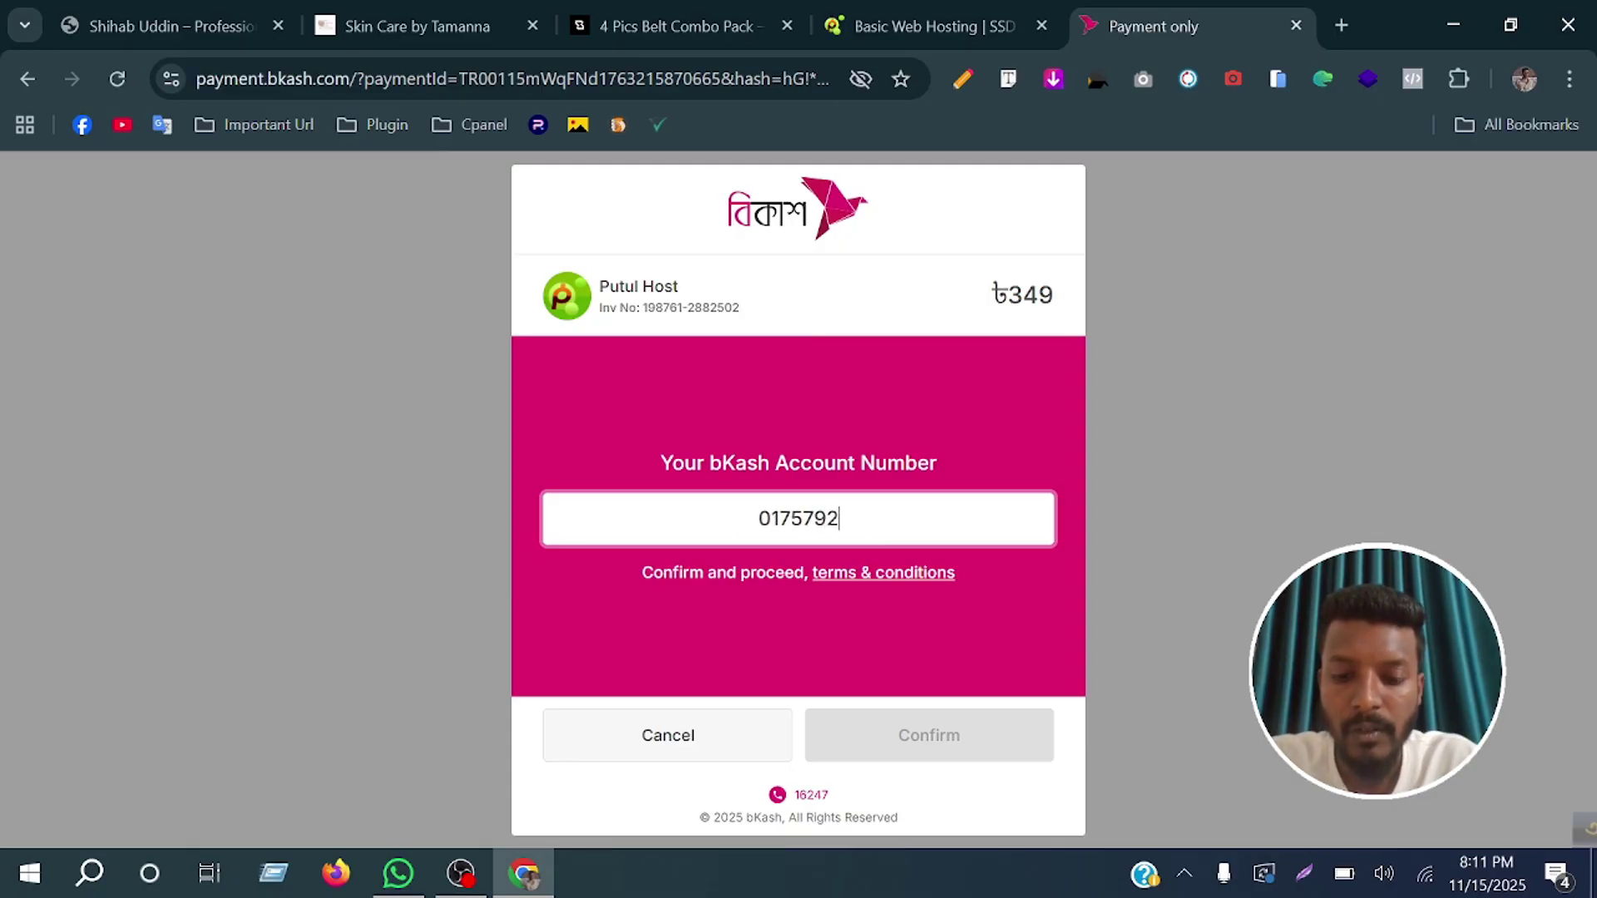
left_click(872, 735)
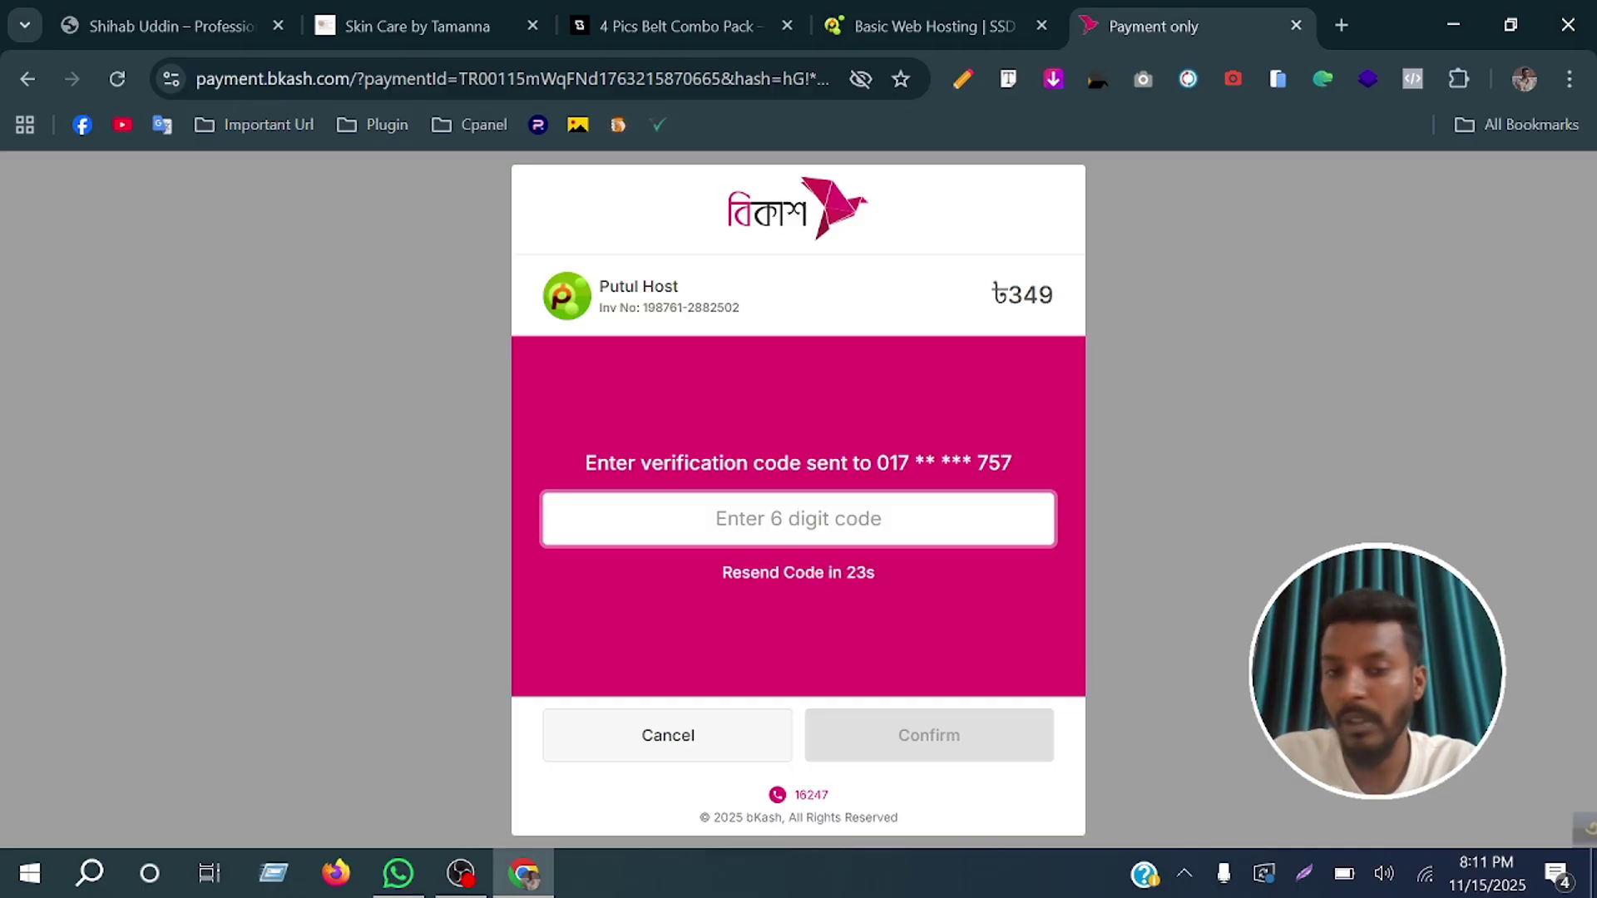
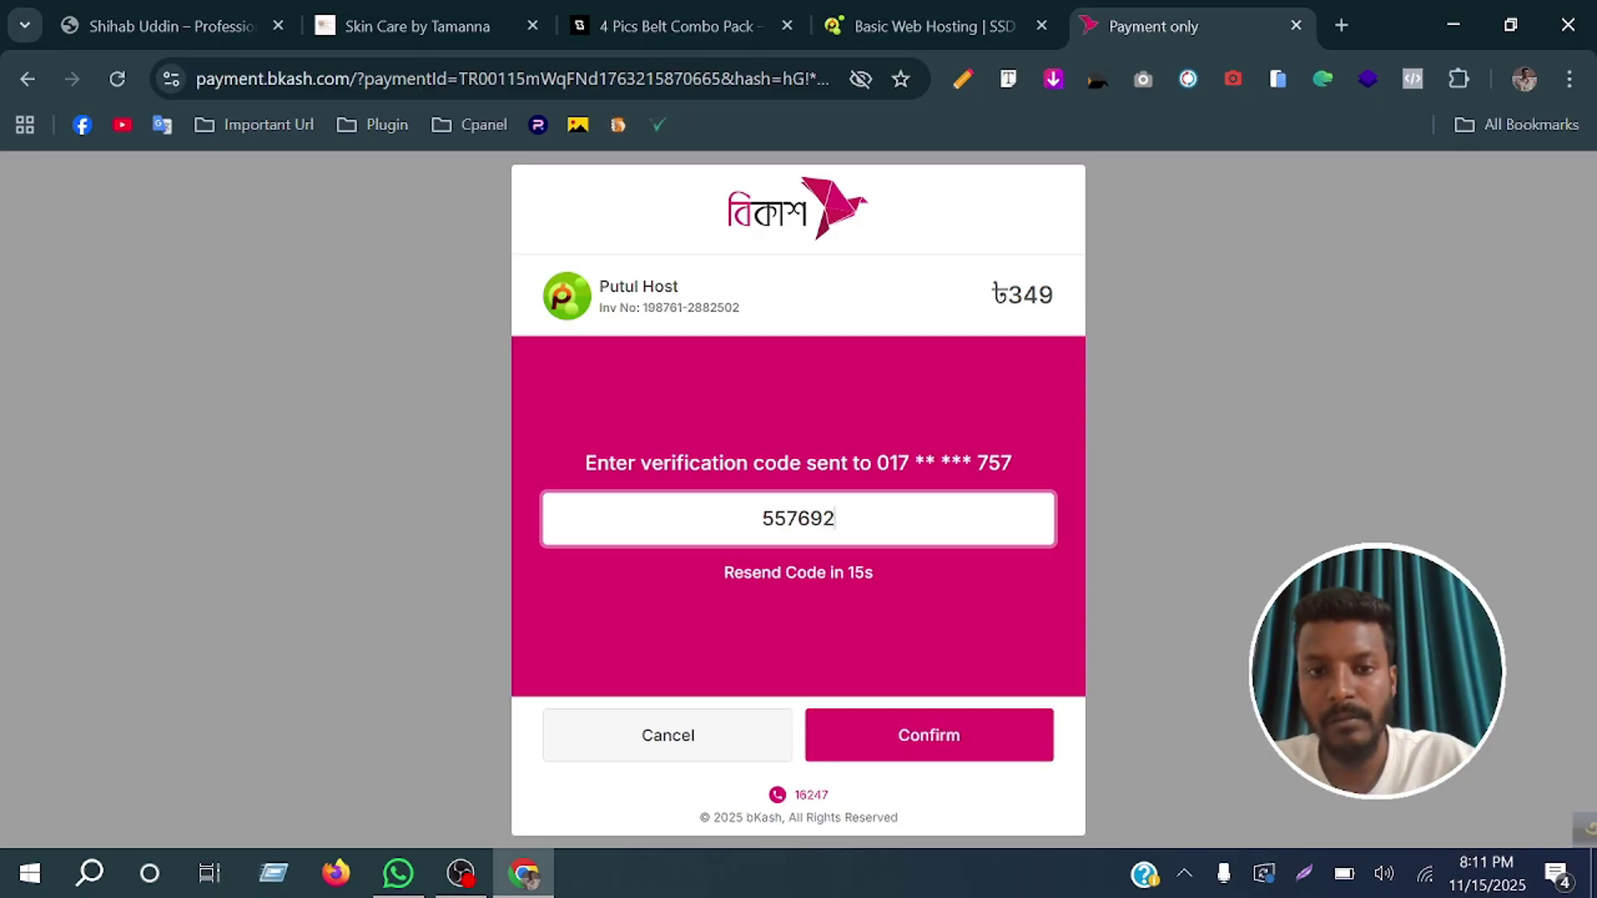
left_click(899, 743)
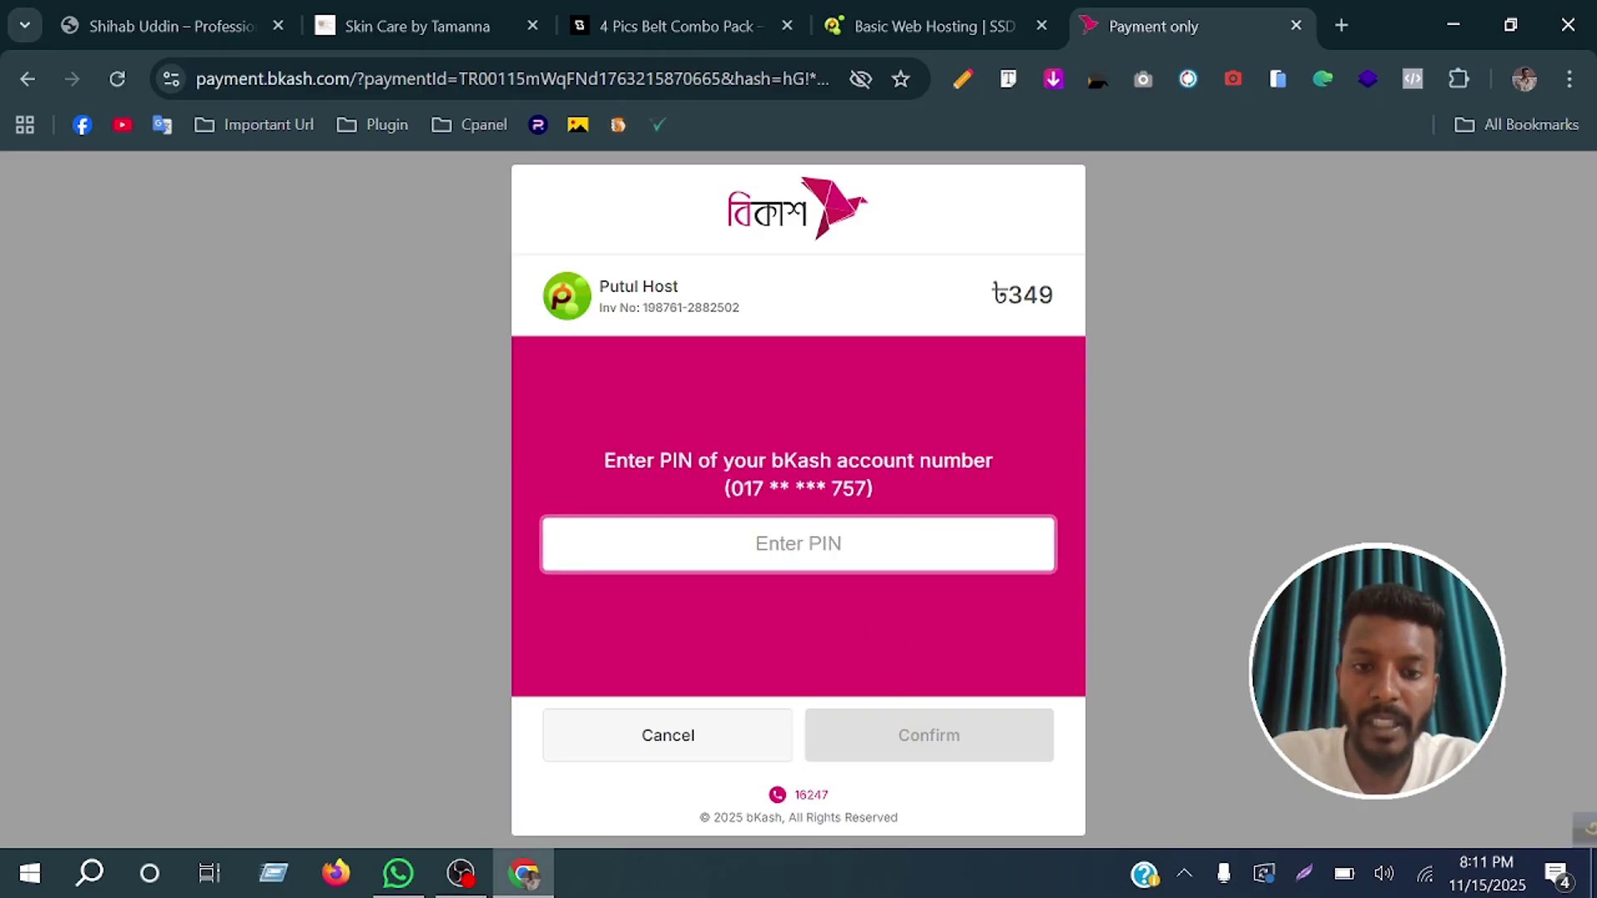
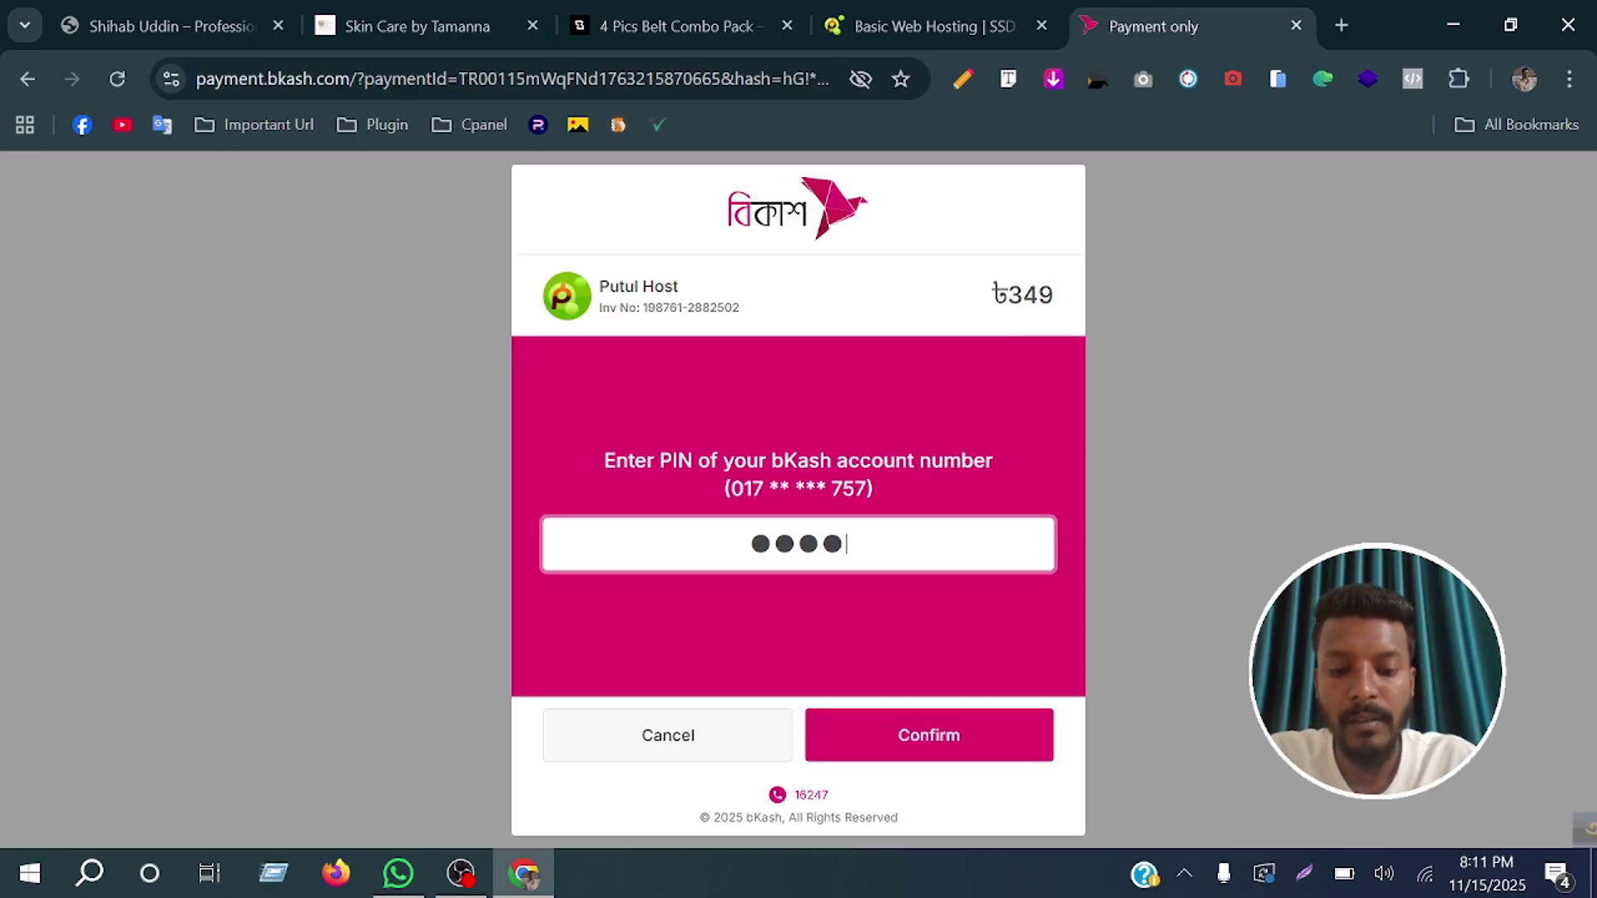
left_click(929, 736)
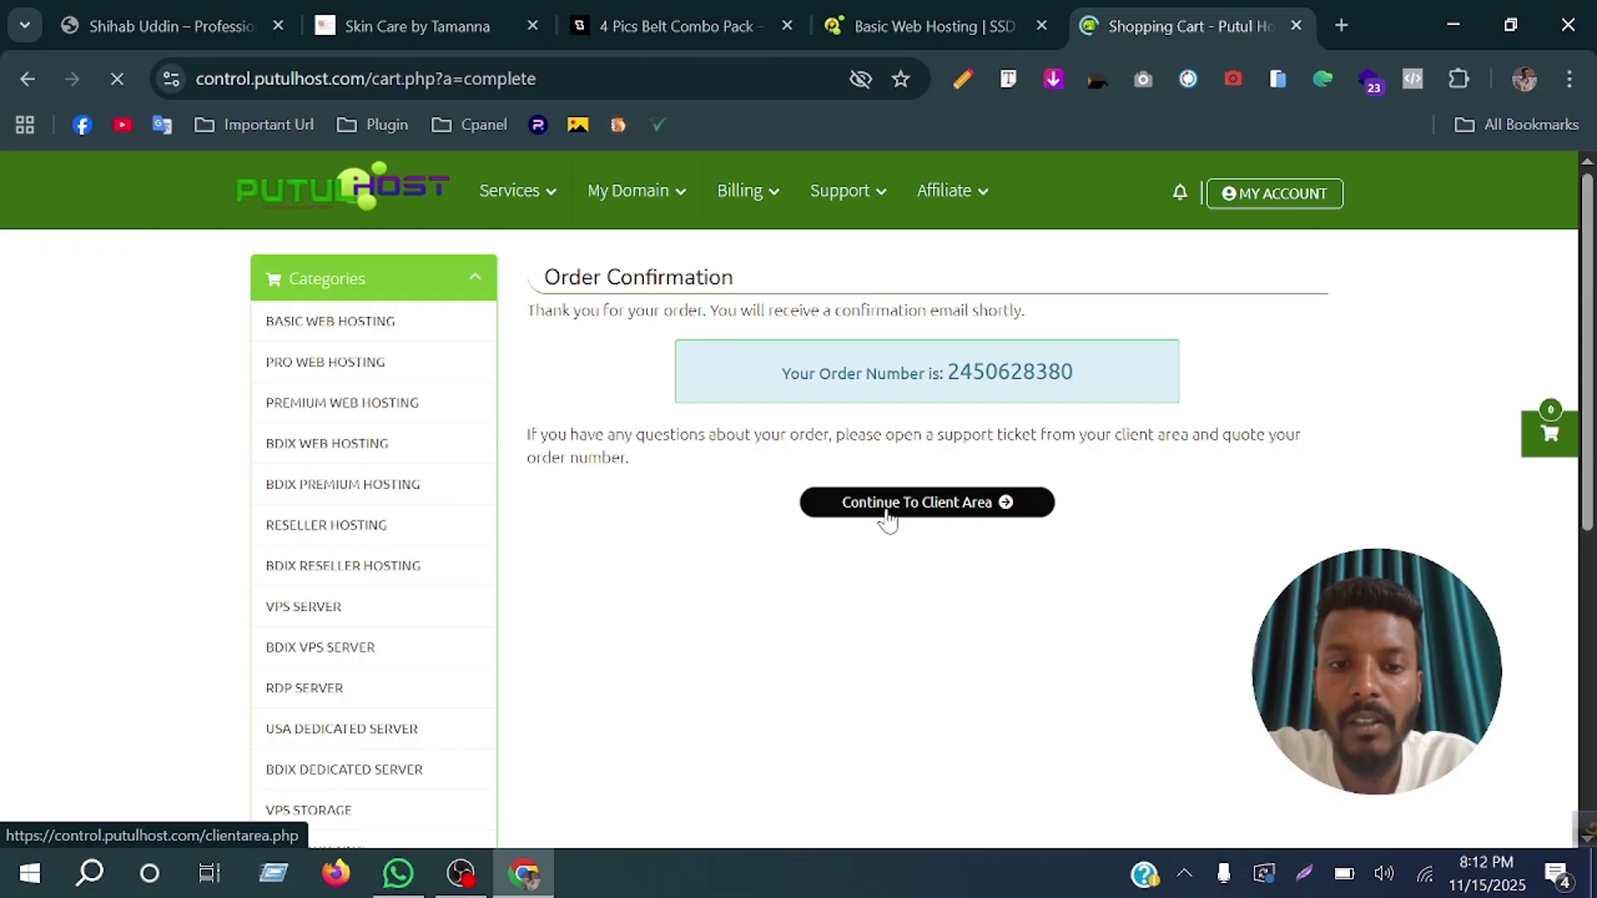
- Back in the client area, open the active PH 2GB HOST service for shihab.top and log into its cPanel
left_click(934, 512)
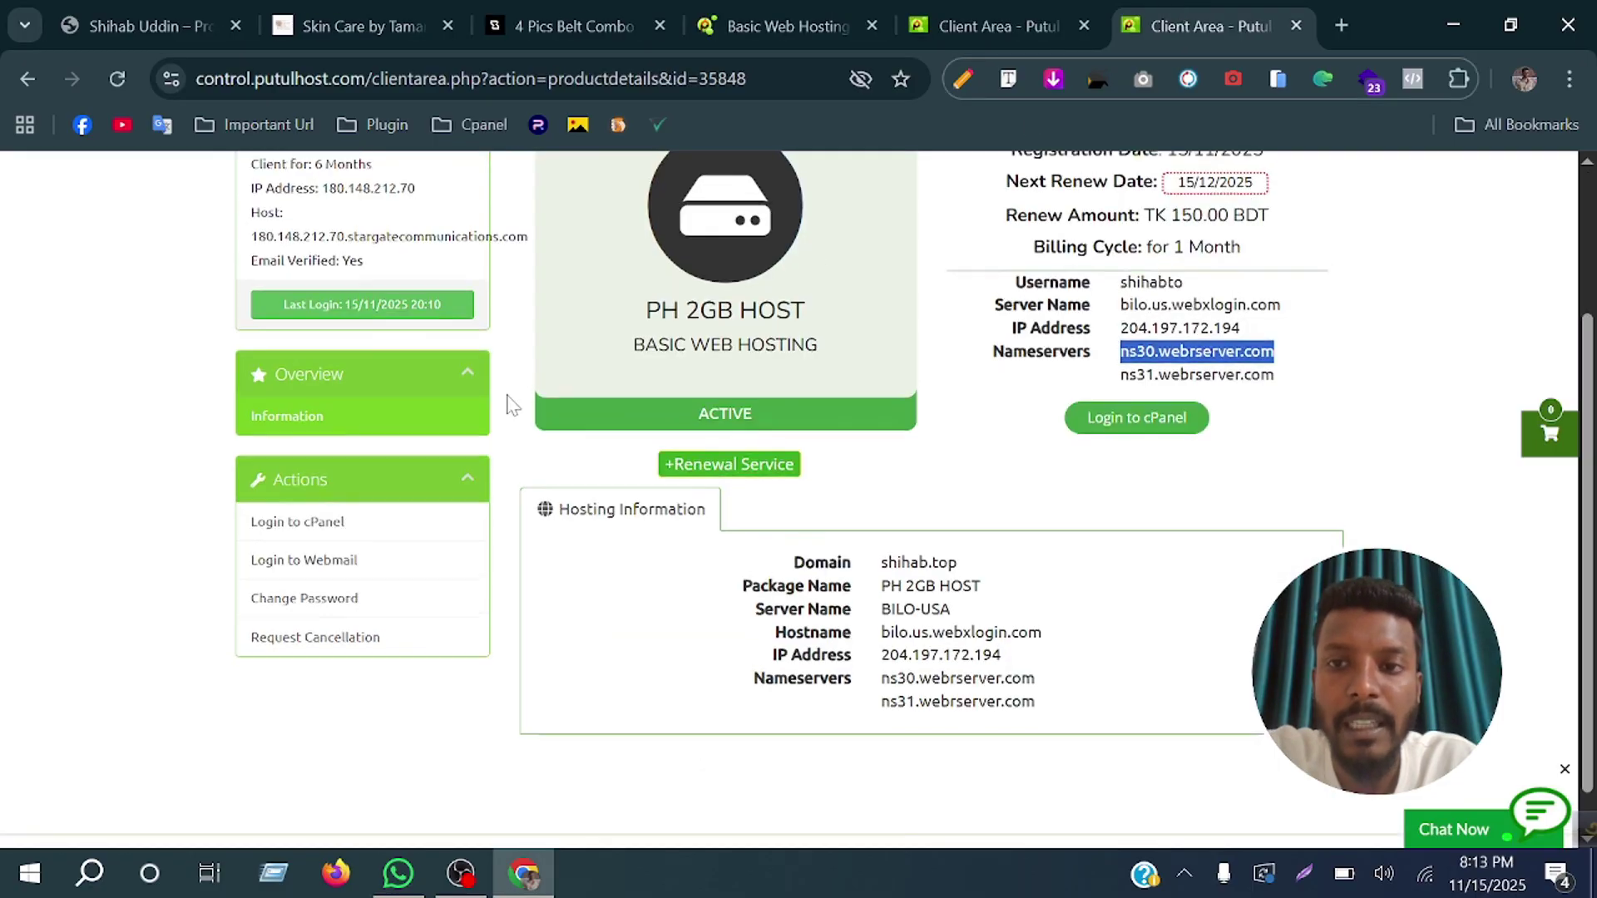
scroll(510, 399, "up", 3)
left_click(529, 199)
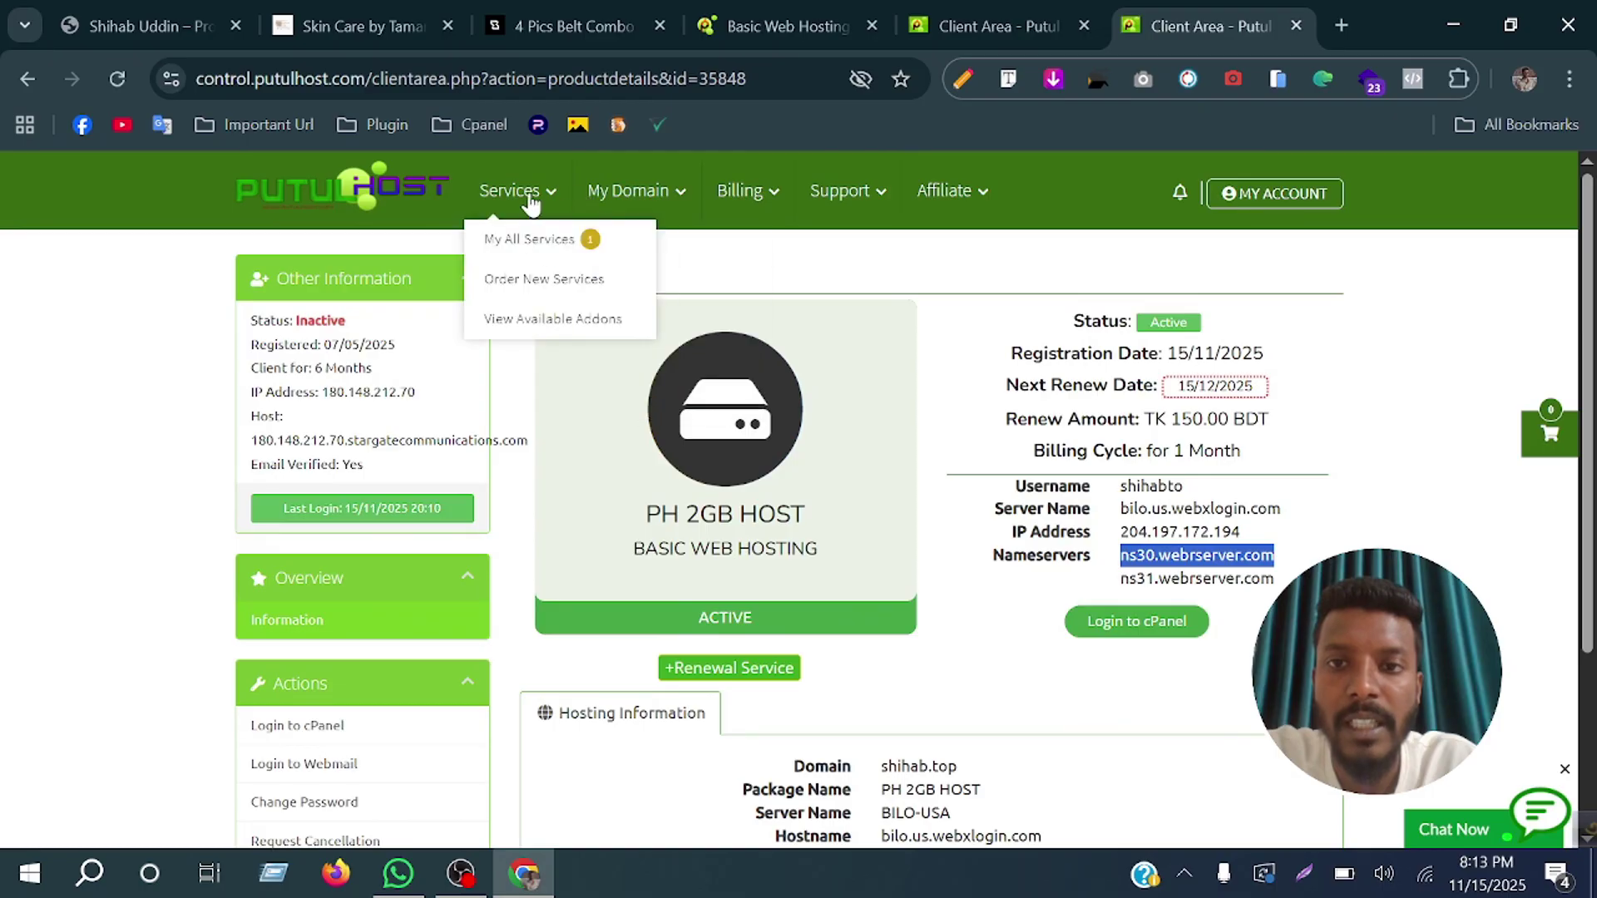
left_click(1127, 633)
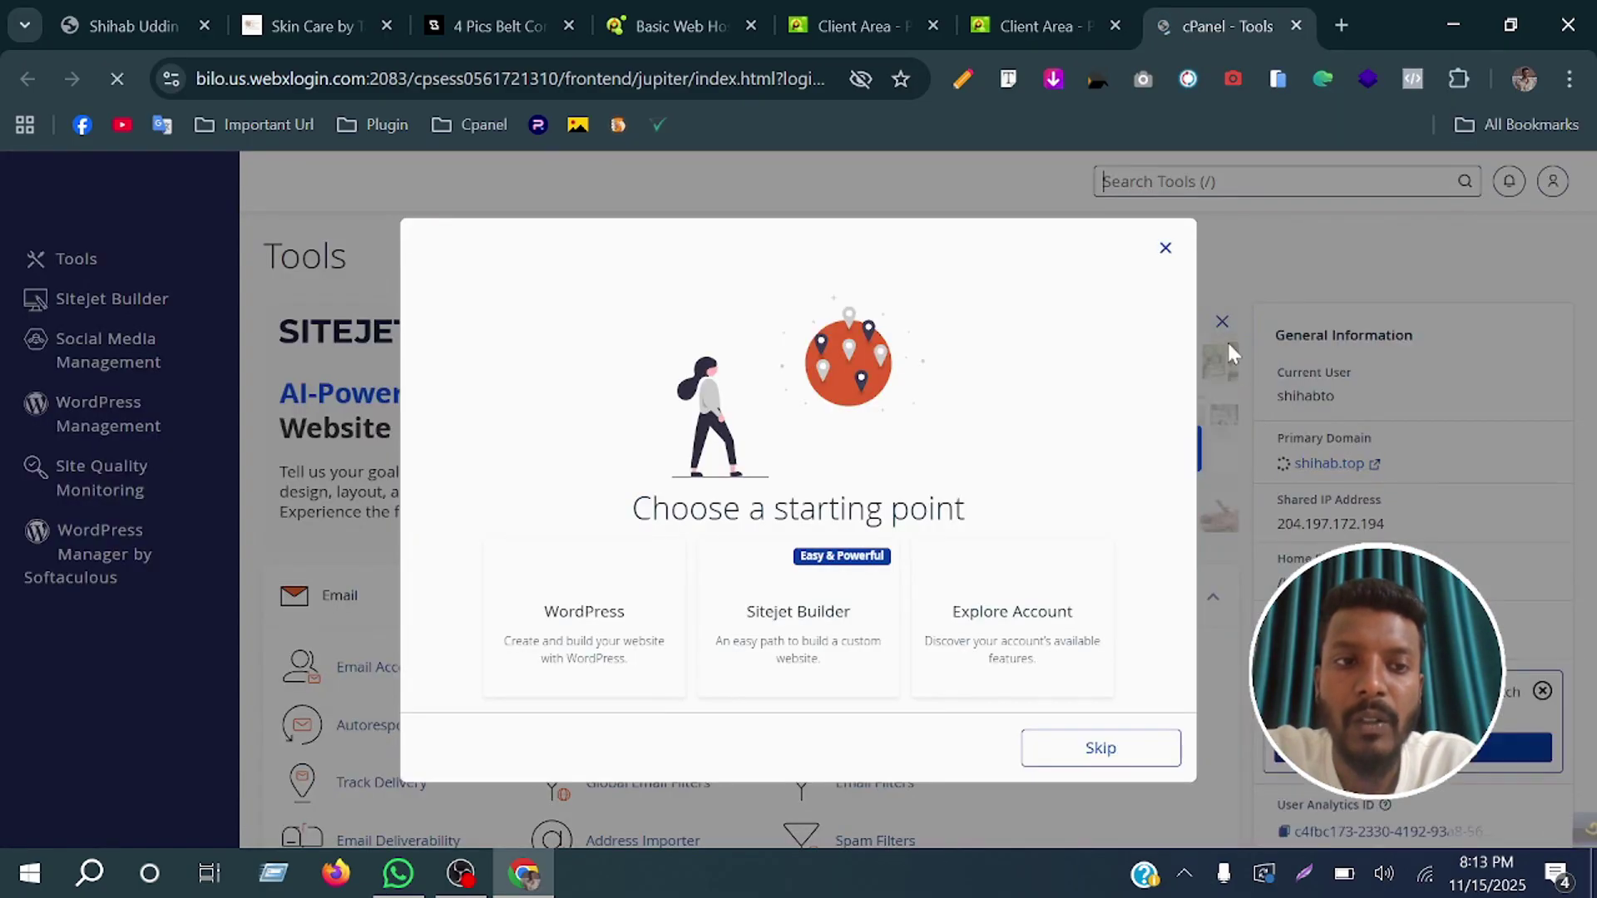
- Dismiss the starting-point prompt and Sitejet banner, then check the Primary Domain certificate warning
left_click(1167, 249)
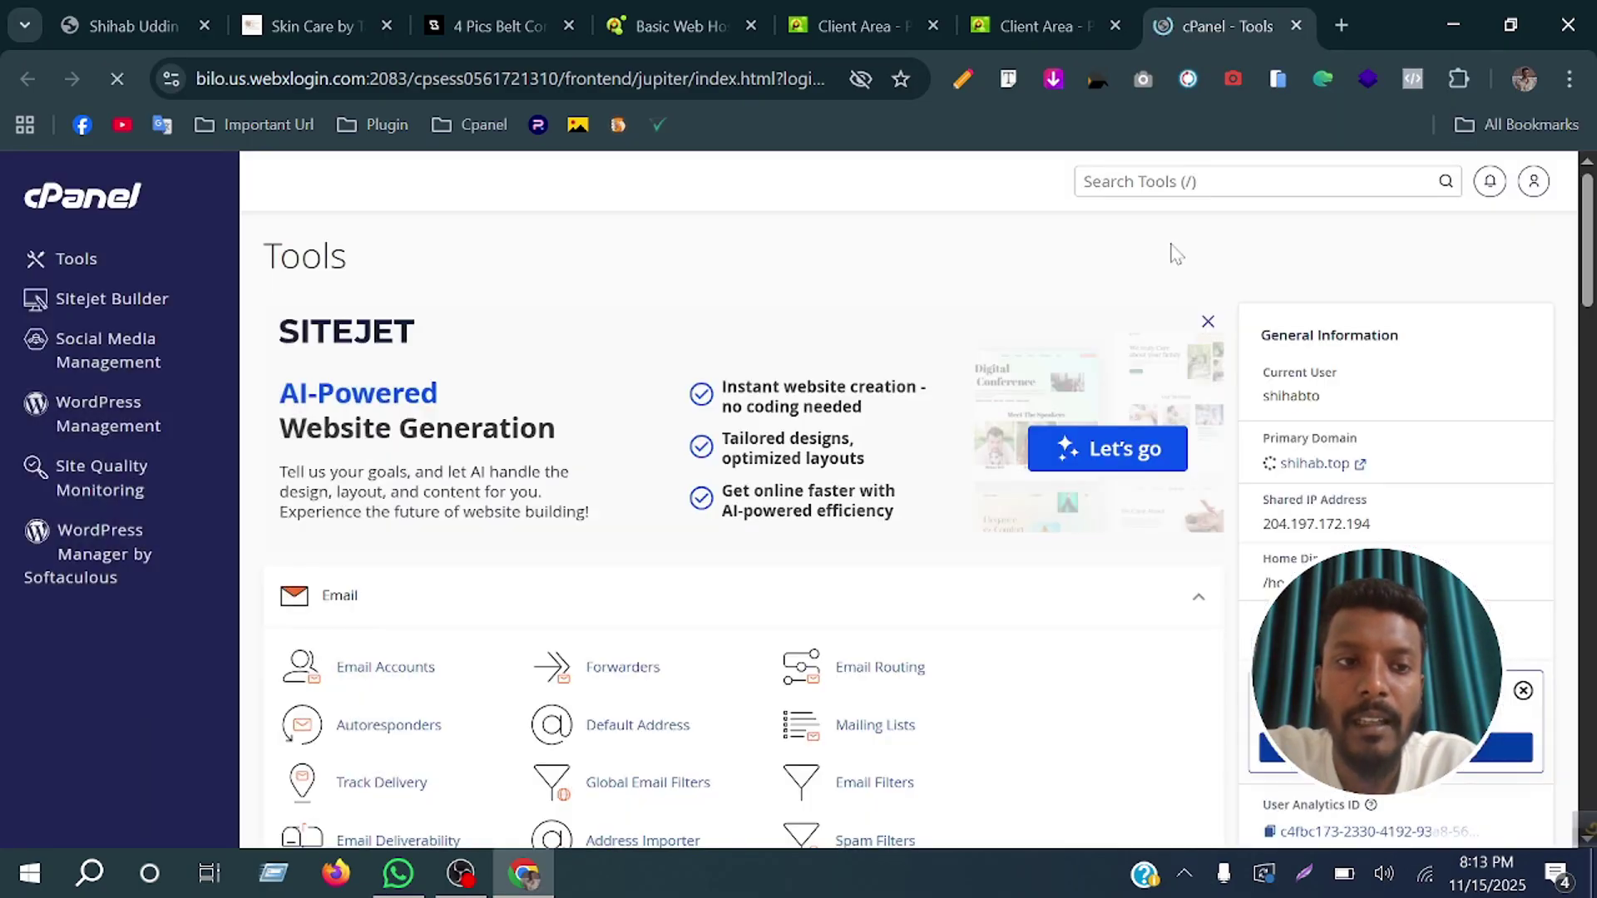
left_click(1207, 322)
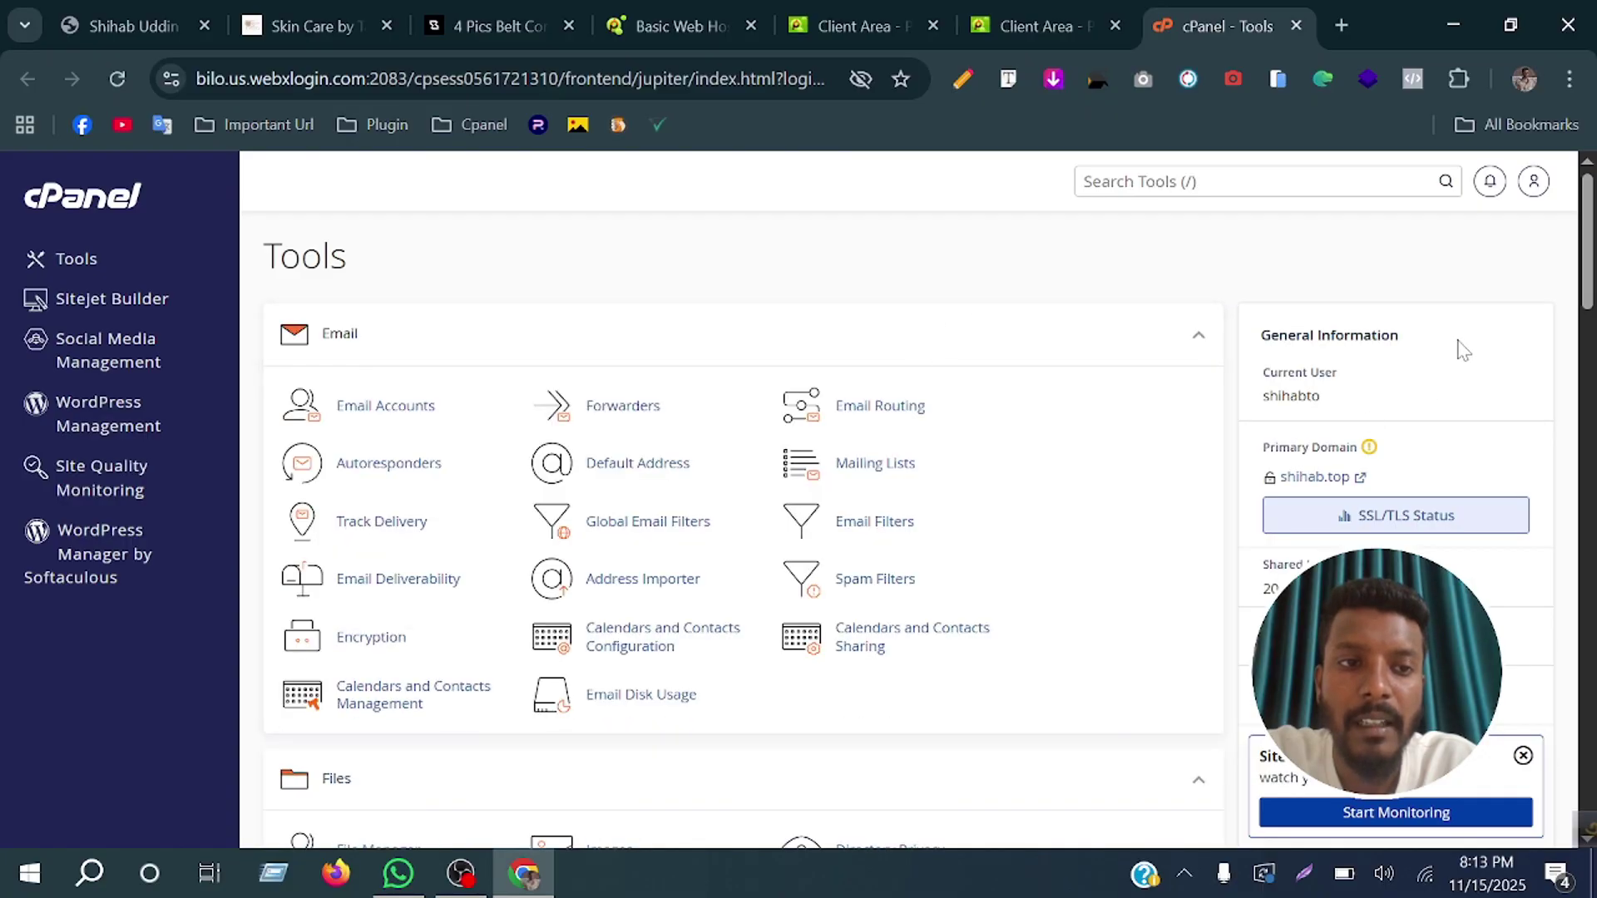
scroll(1347, 357, "down", 3)
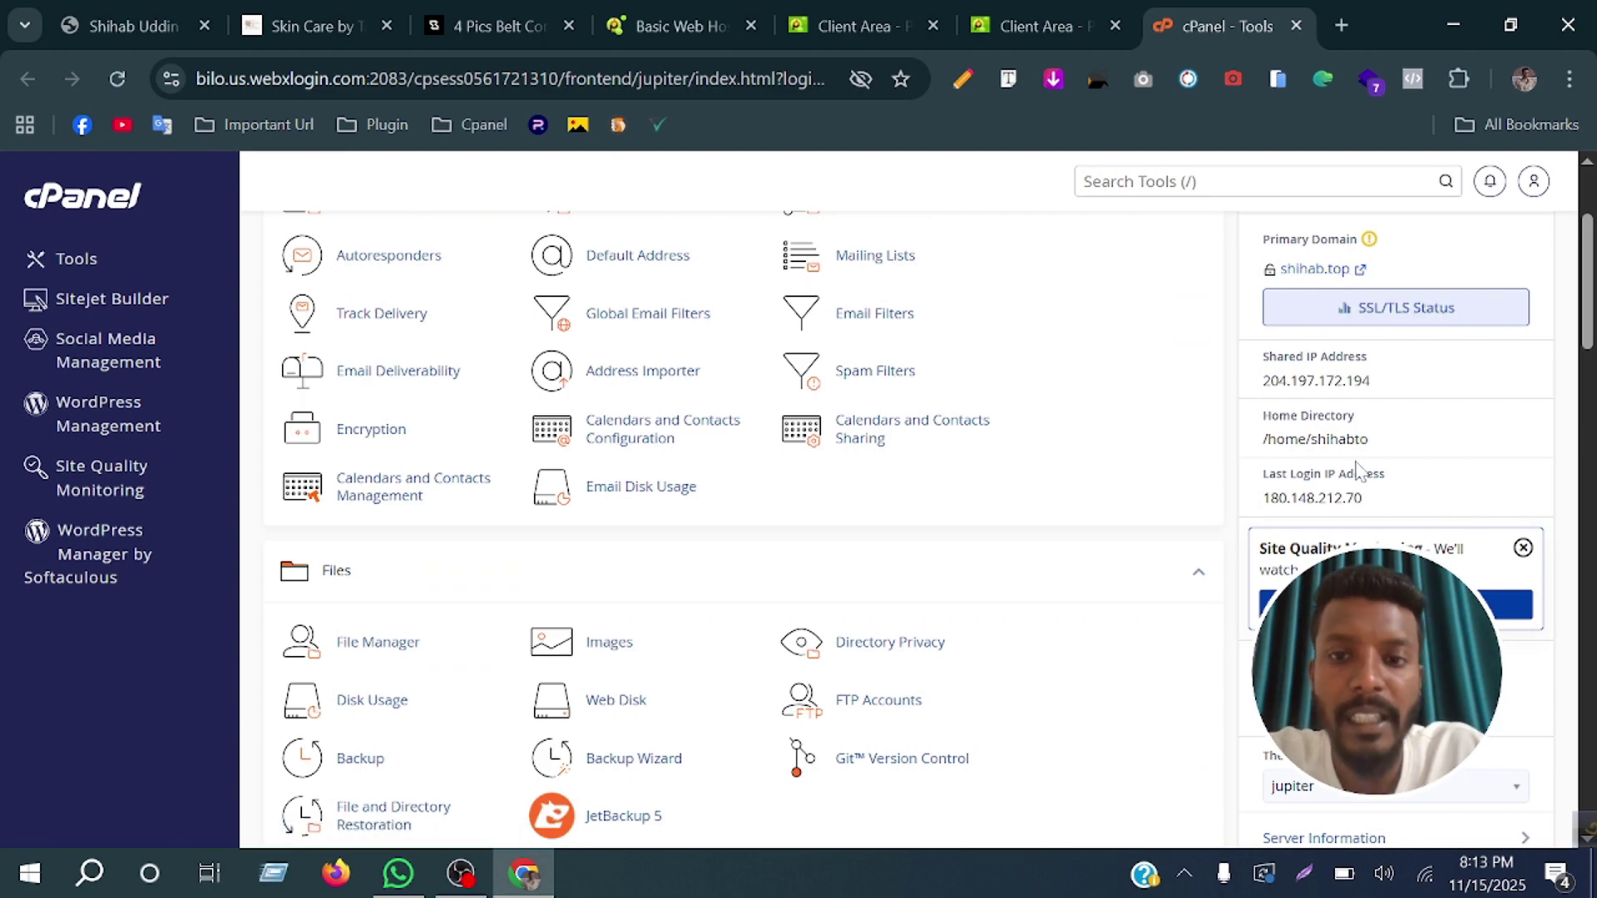
scroll(1360, 472, "up", 3)
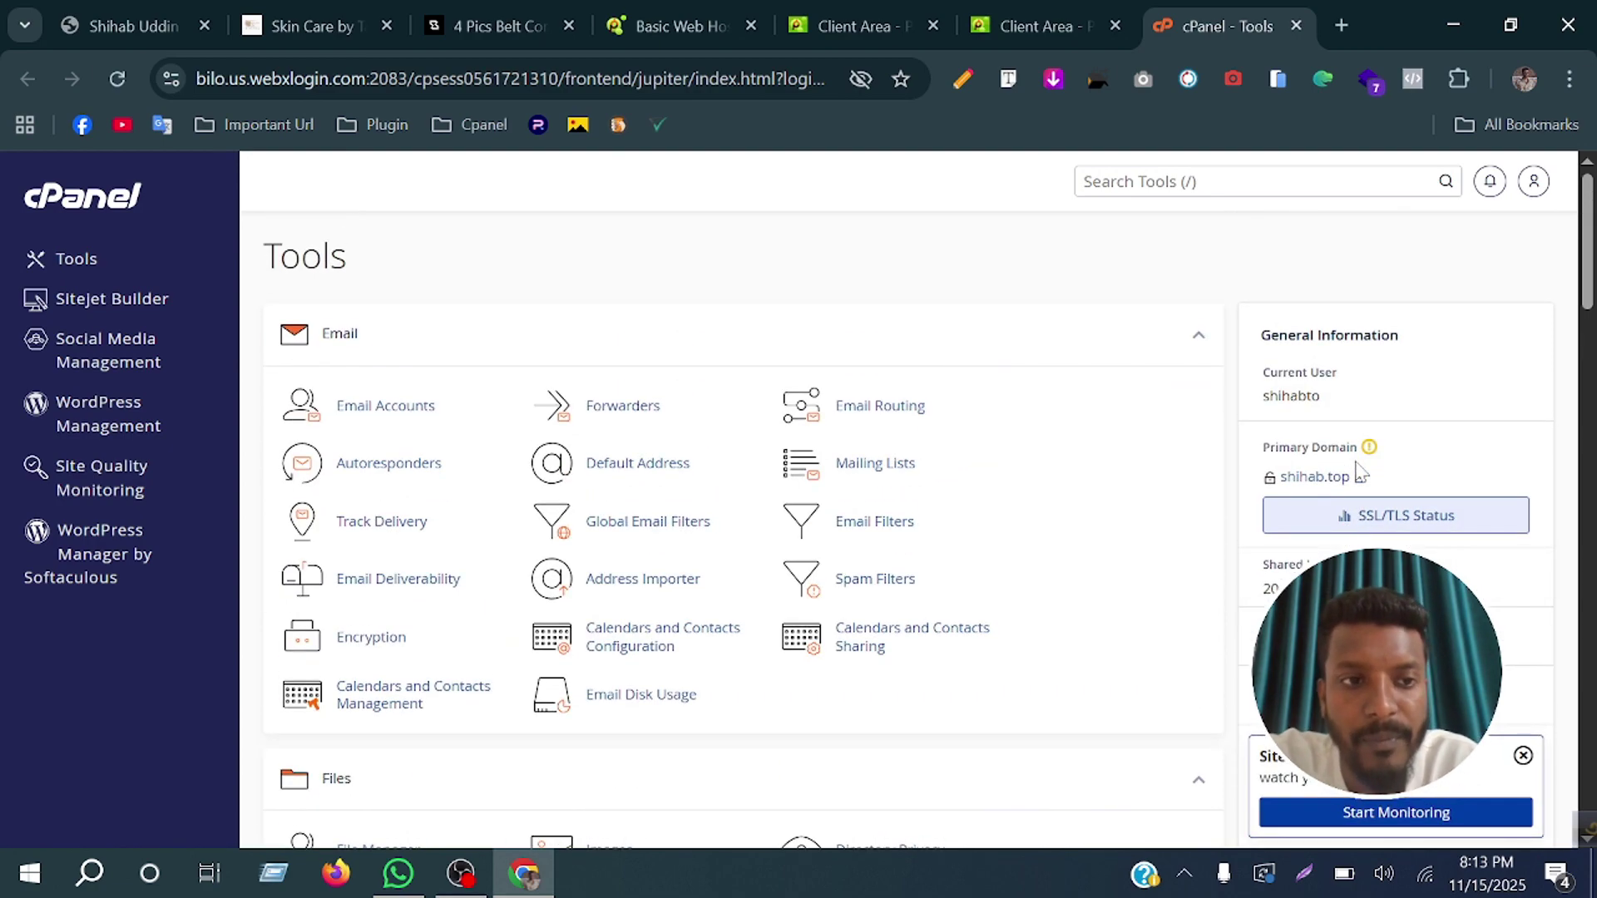
mouse_move(1370, 450)
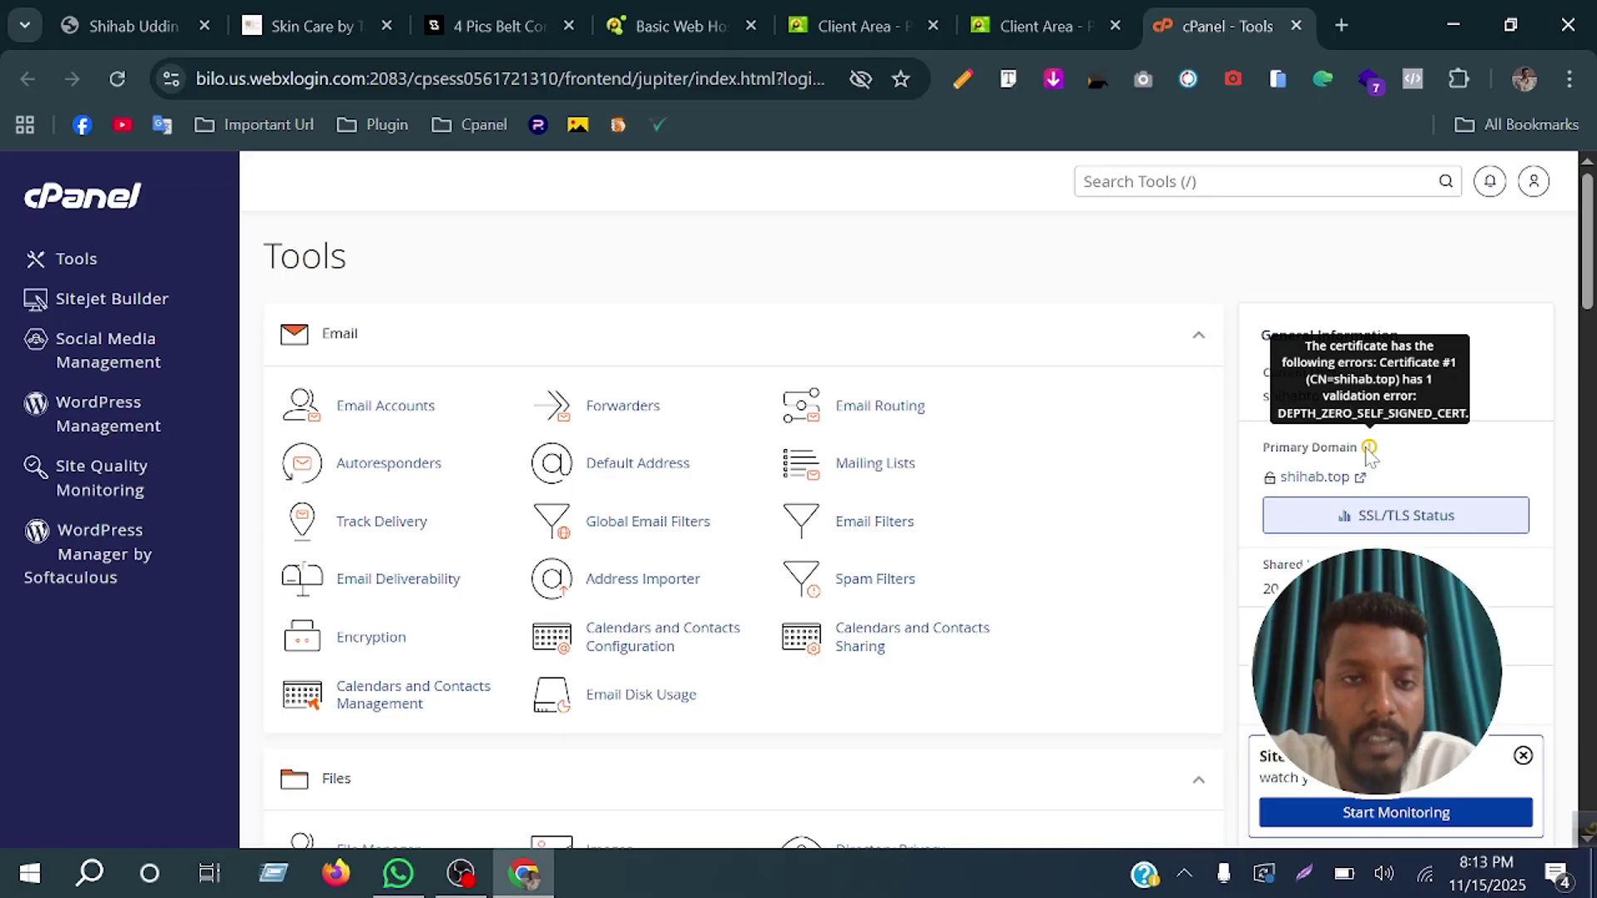
- Run AutoSSL for shihab.top from SSL/TLS Status, then return to the cPanel Tools home
left_click(1402, 524)
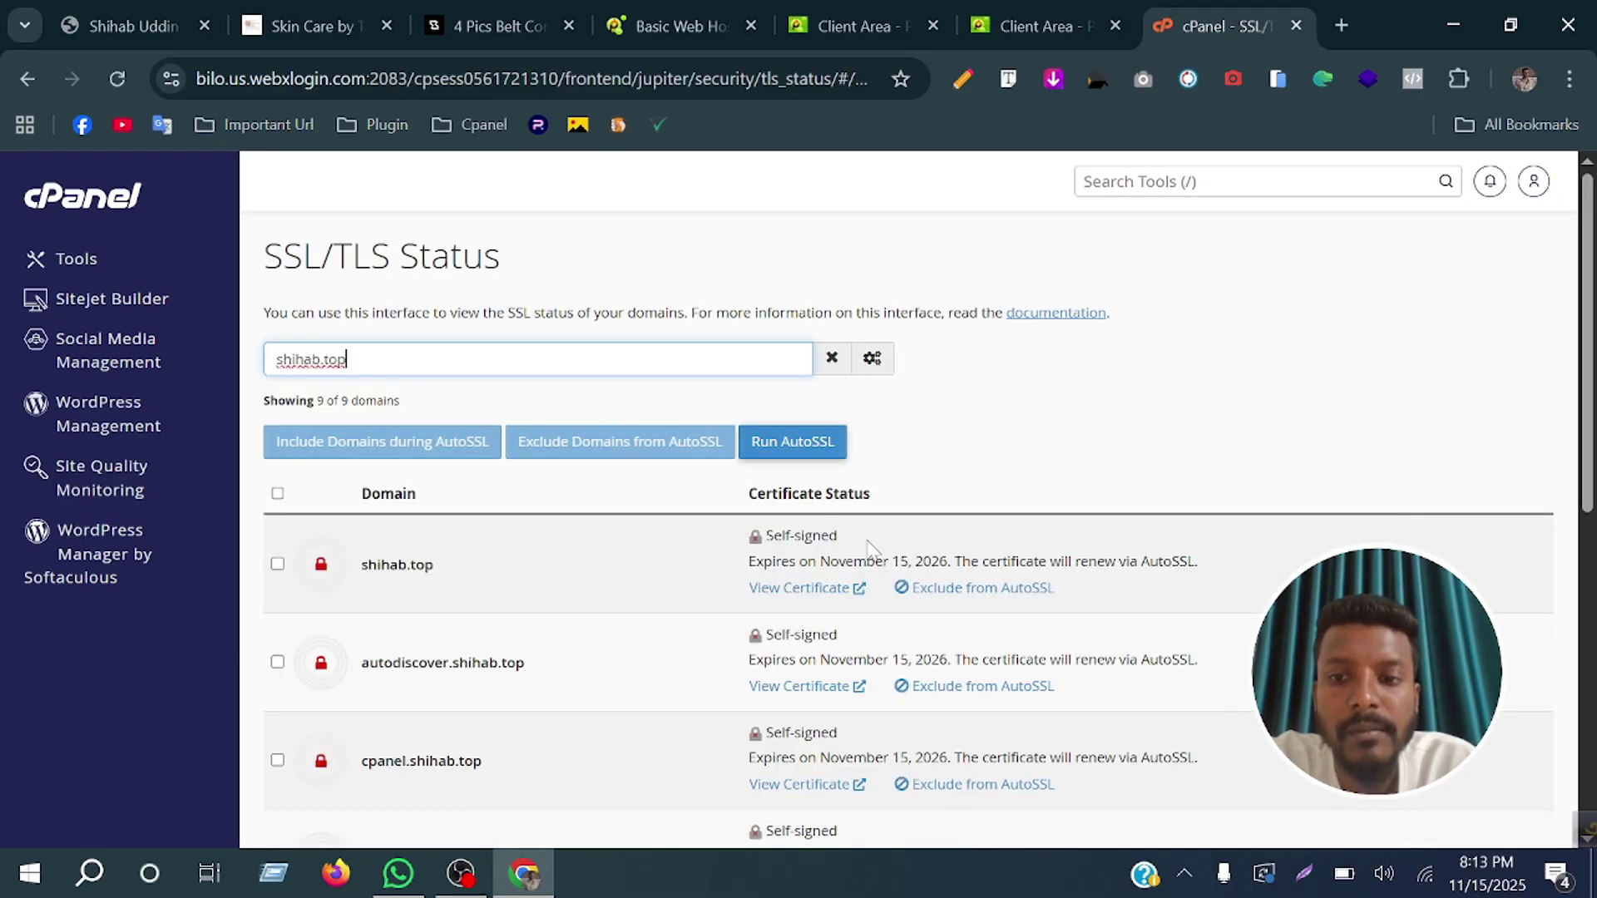
left_click(278, 564)
left_click(796, 453)
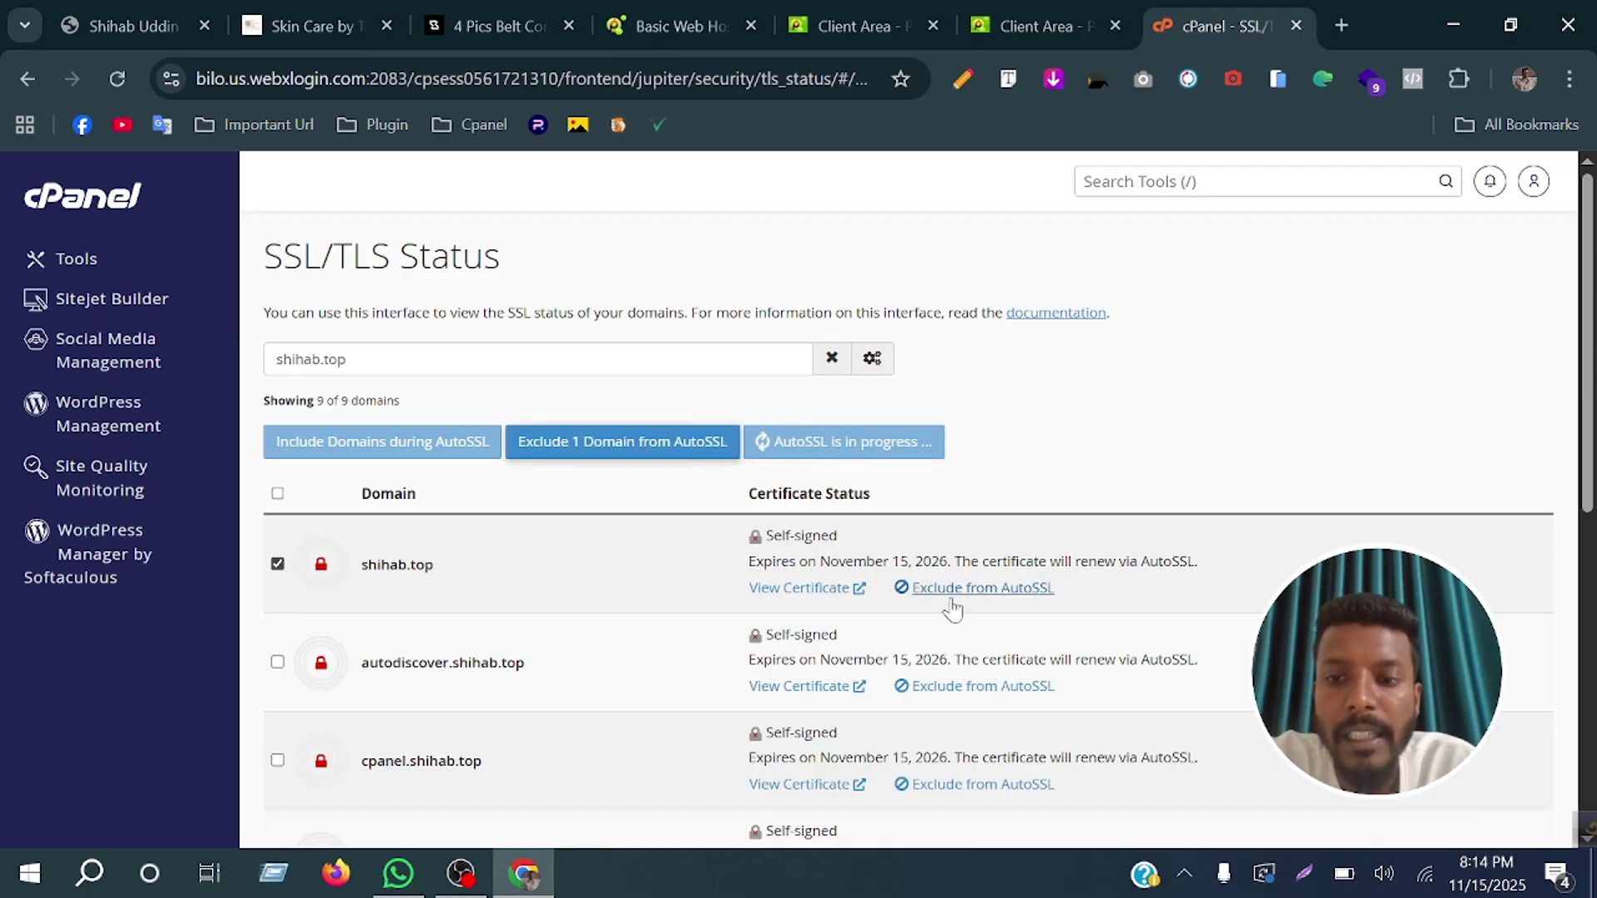
scroll(681, 621, "down", 8)
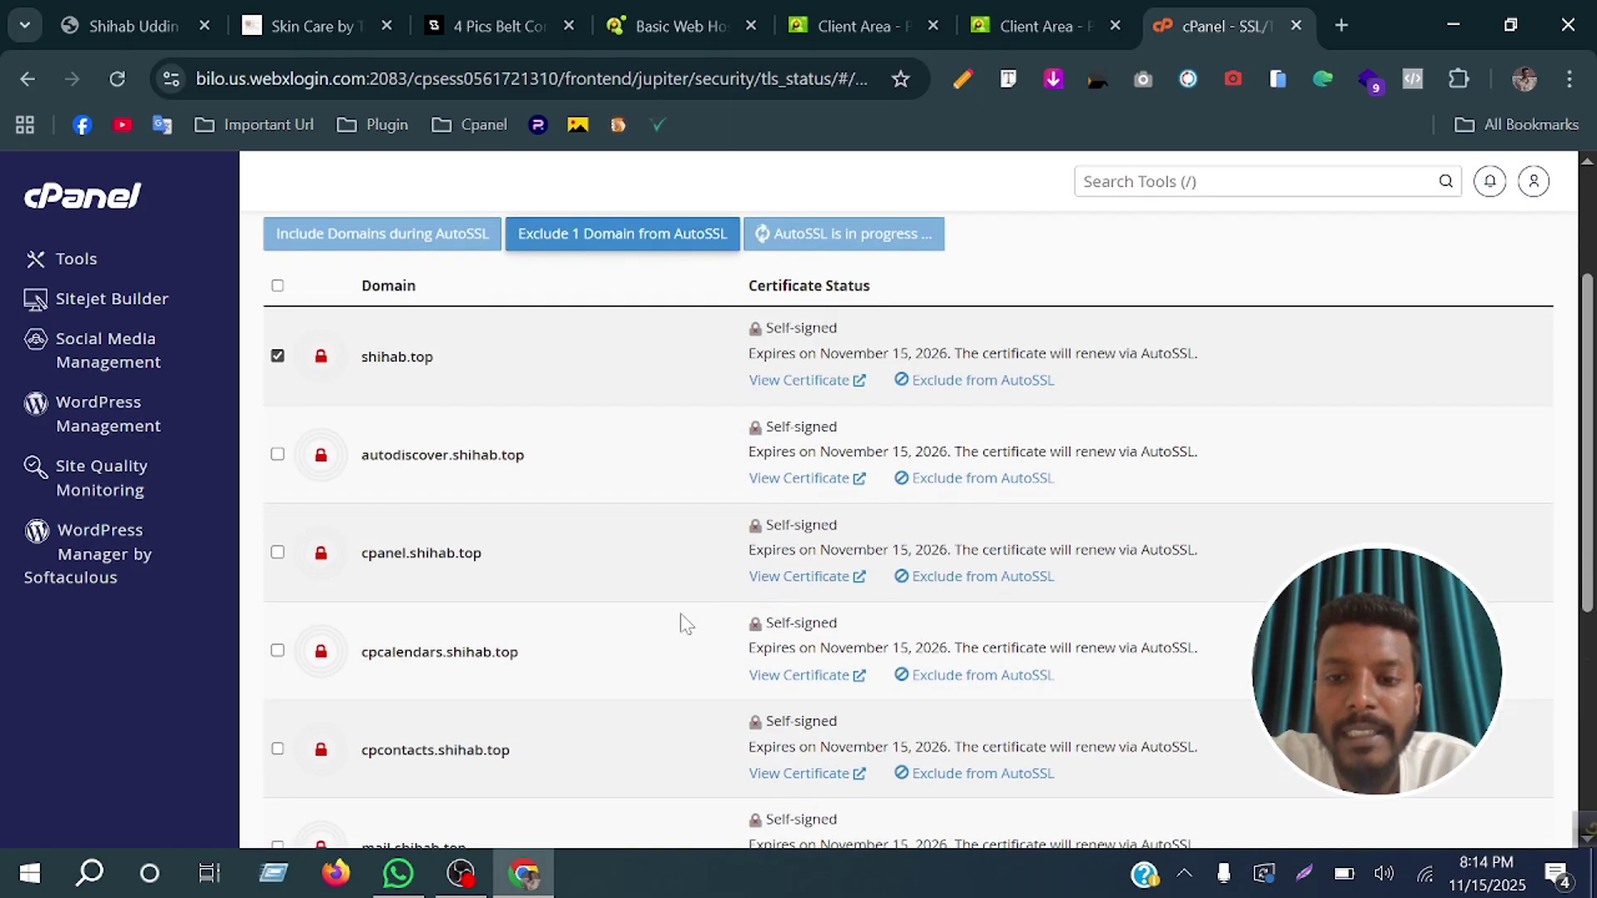
scroll(748, 516, "up", 8)
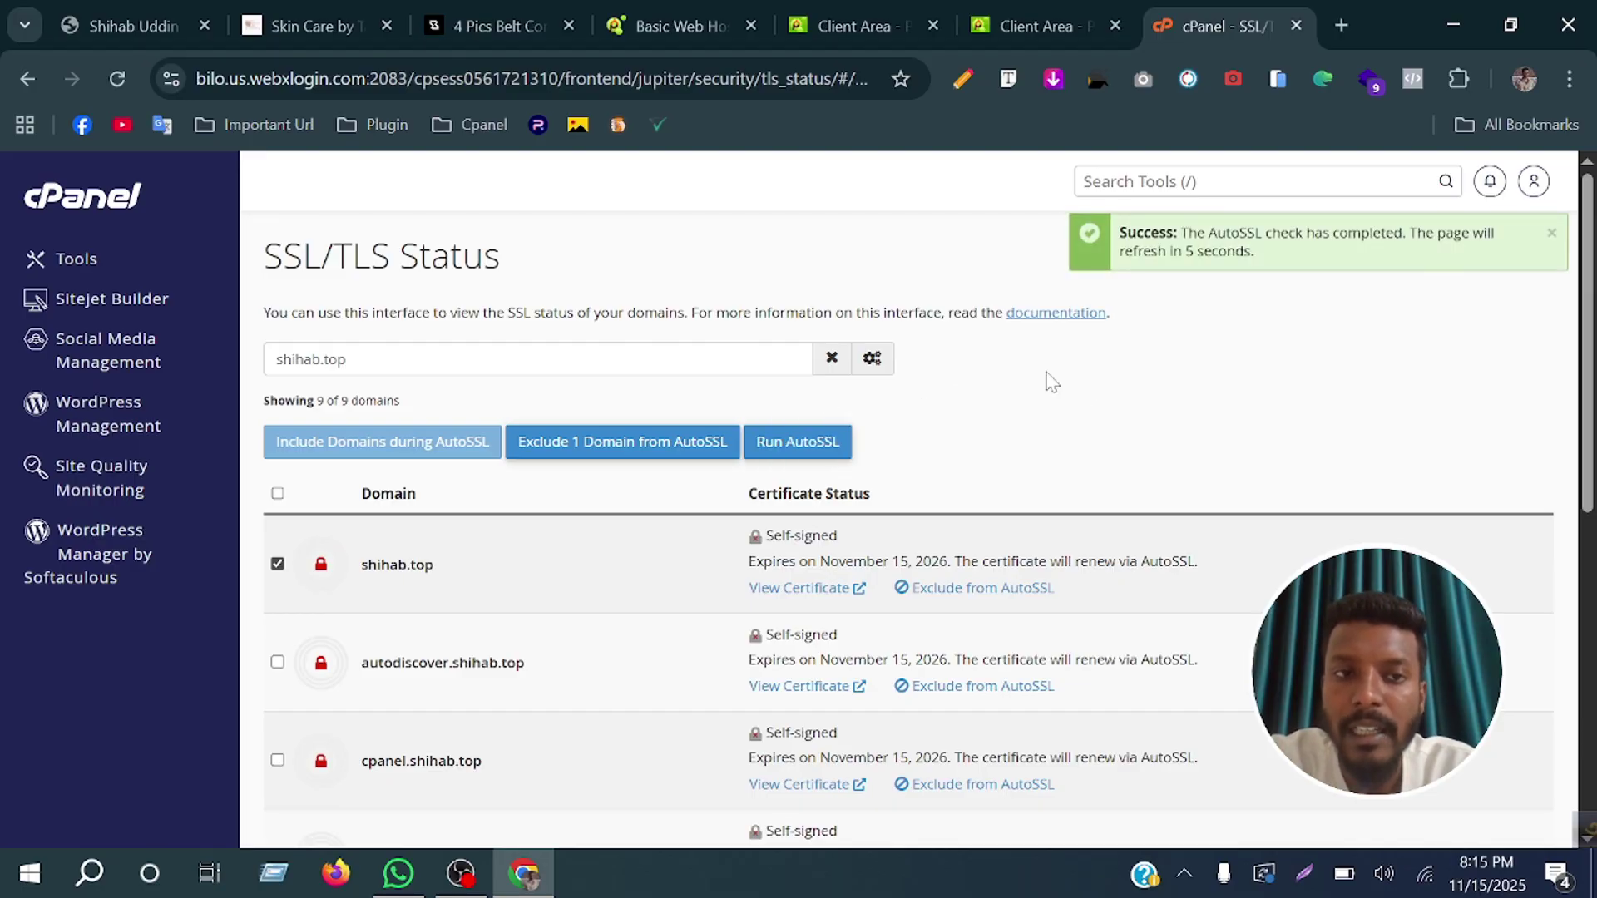
left_click(108, 205)
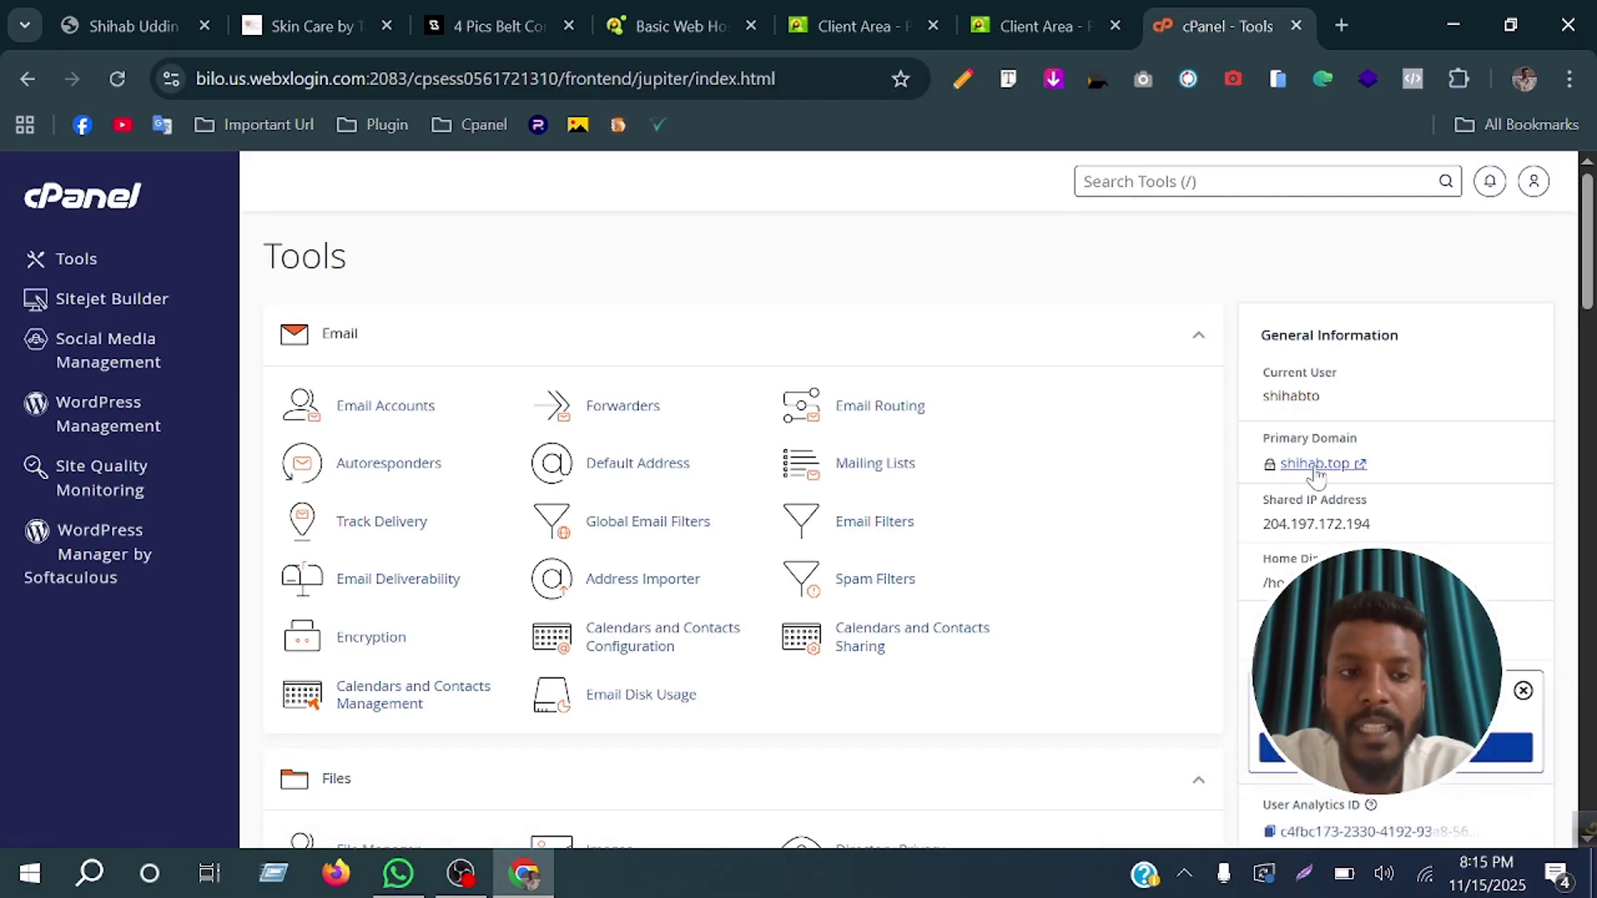
- Scroll down to Softaculous Apps Installer and open its WordPress installer
scroll(676, 480, "down", 2)
scroll(676, 481, "down", 15)
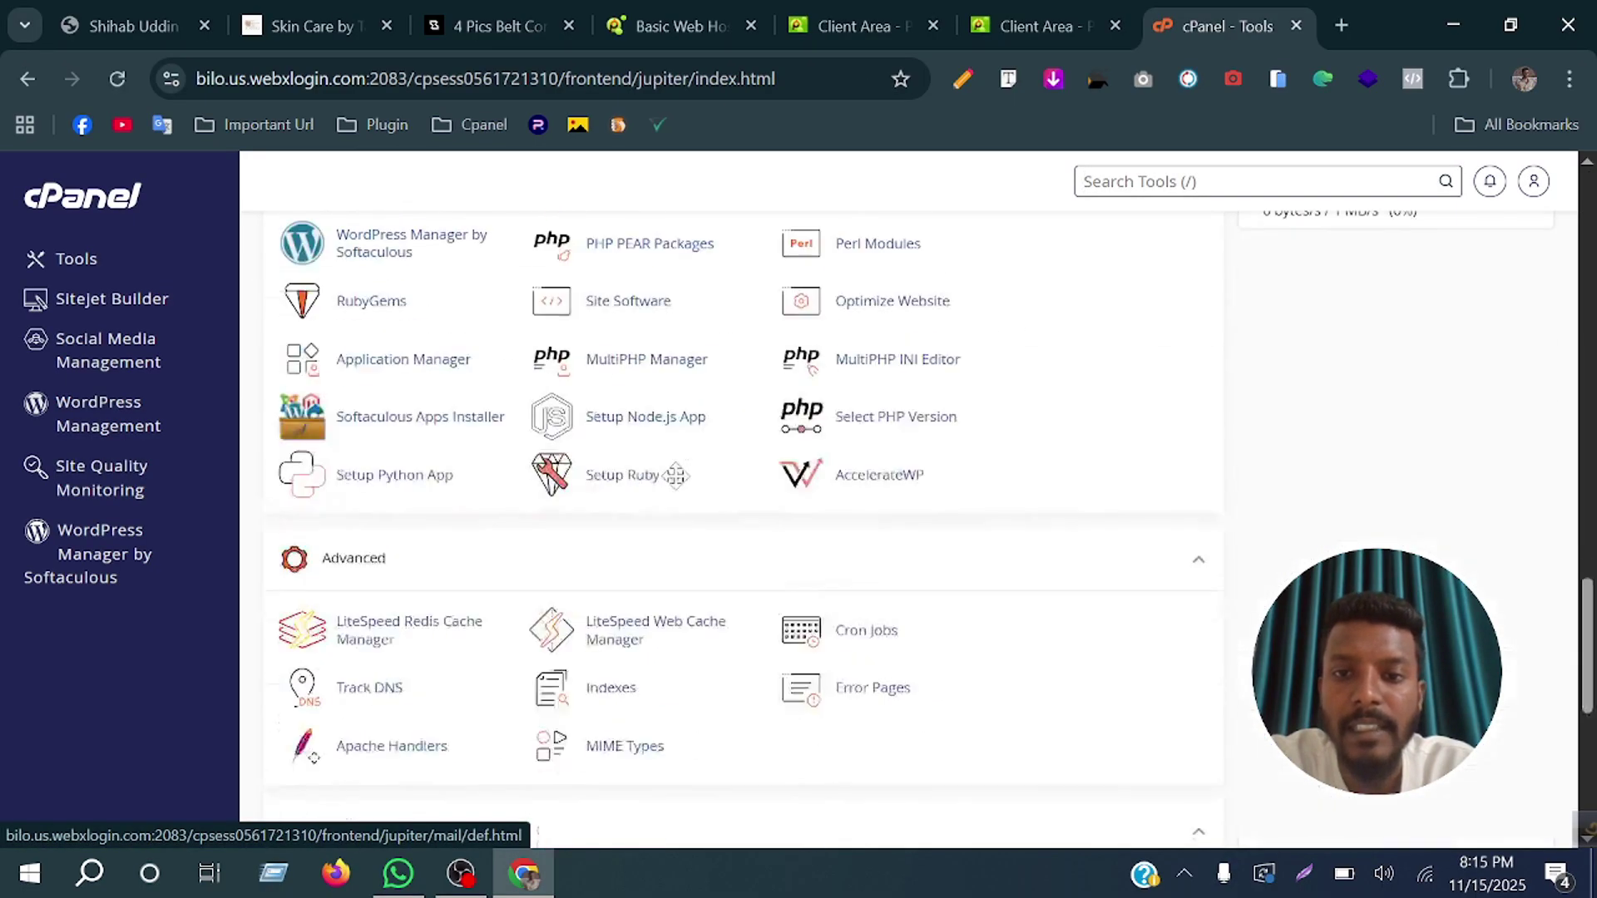
scroll(602, 474, "down", 4)
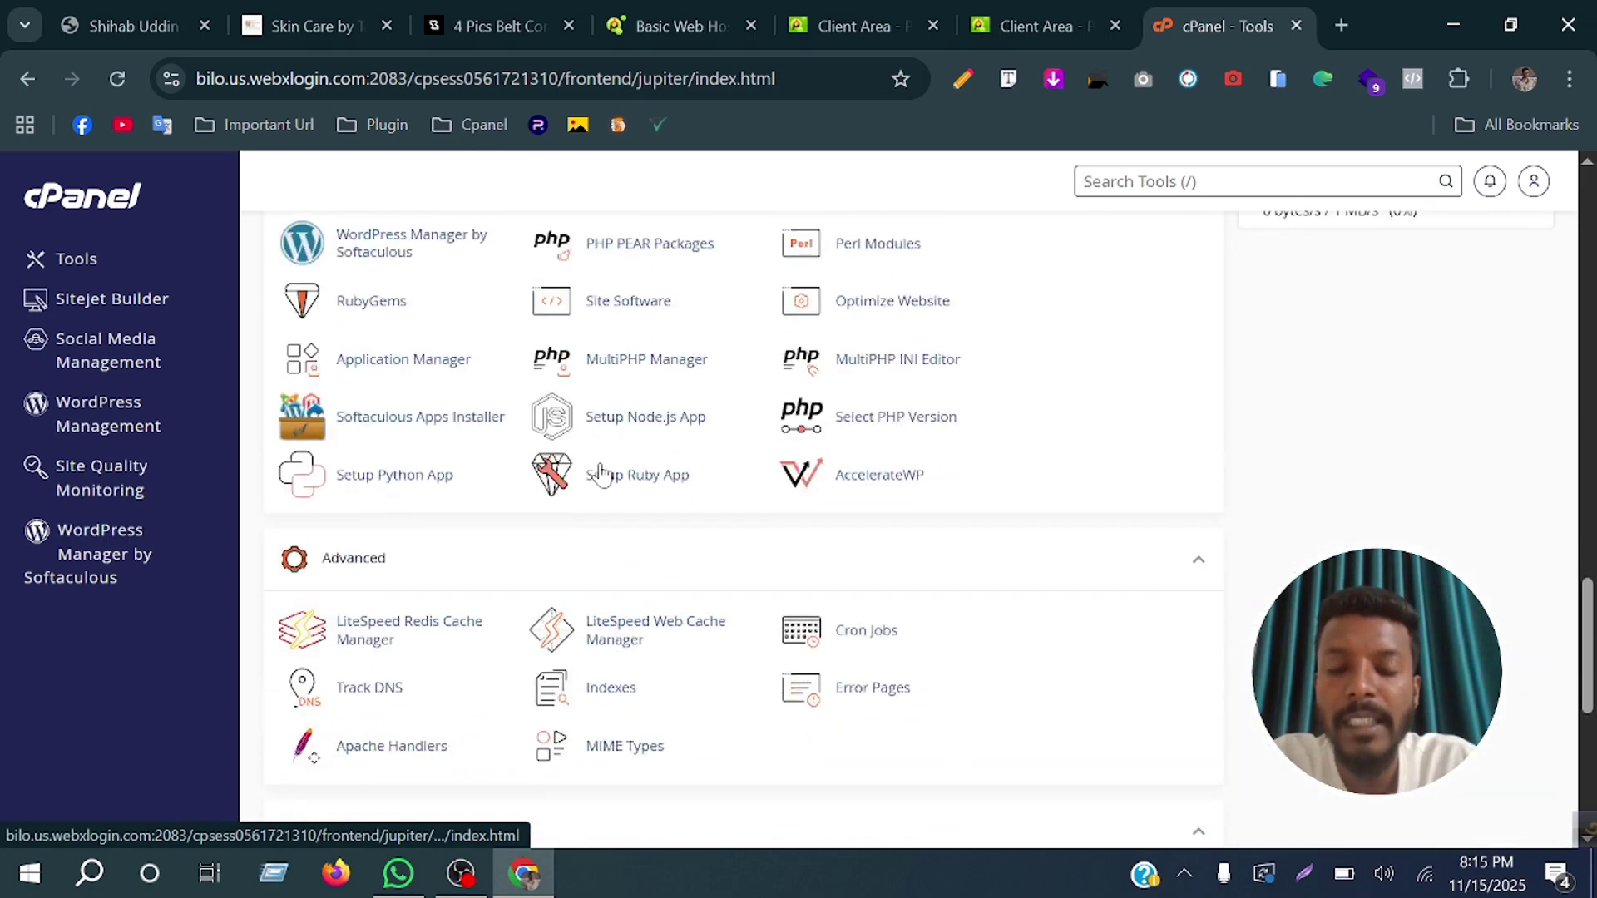
scroll(556, 466, "up", 20)
scroll(595, 466, "down", 9)
scroll(598, 482, "down", 15)
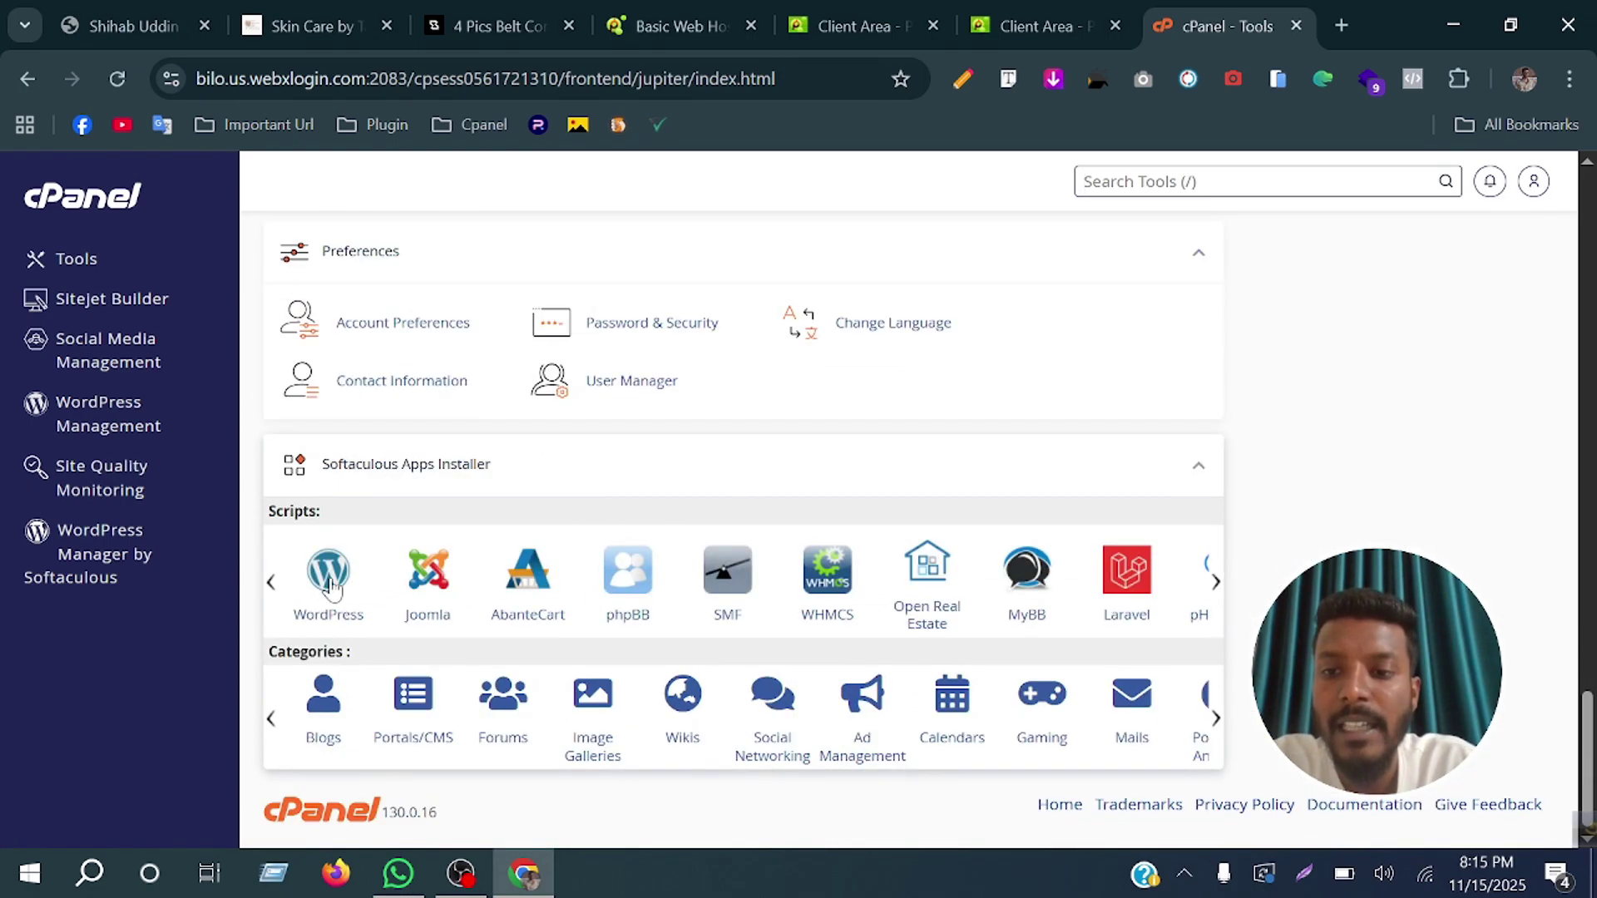
left_click(331, 577)
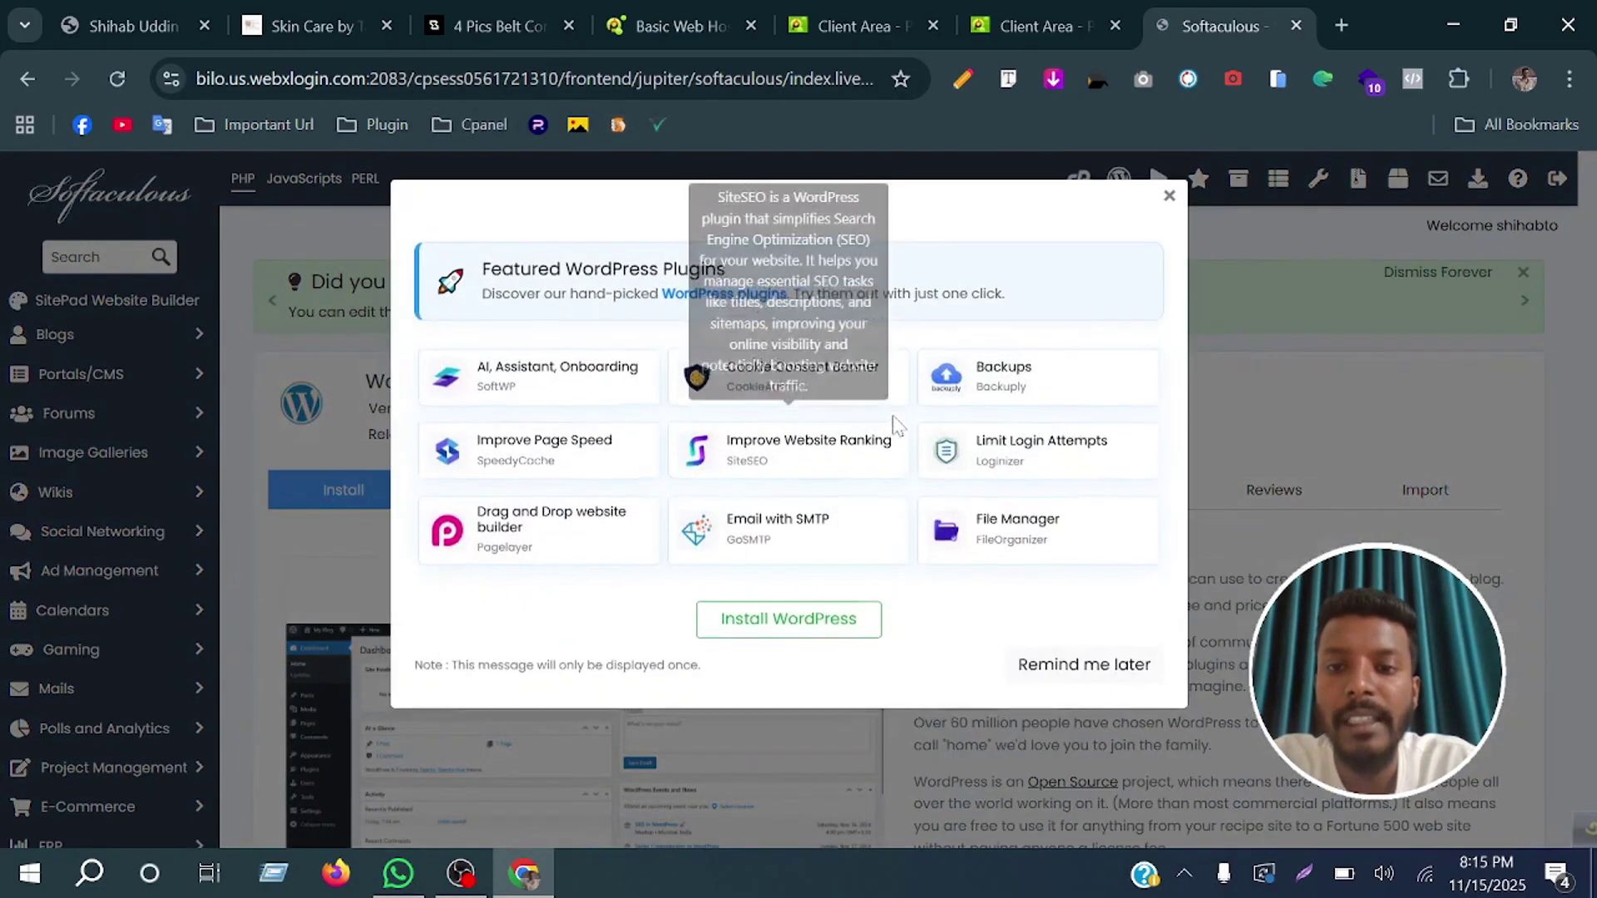
- Dismiss the Featured WordPress Plugins popup and open the WordPress Install form
left_click(1169, 196)
scroll(574, 431, "down", 3)
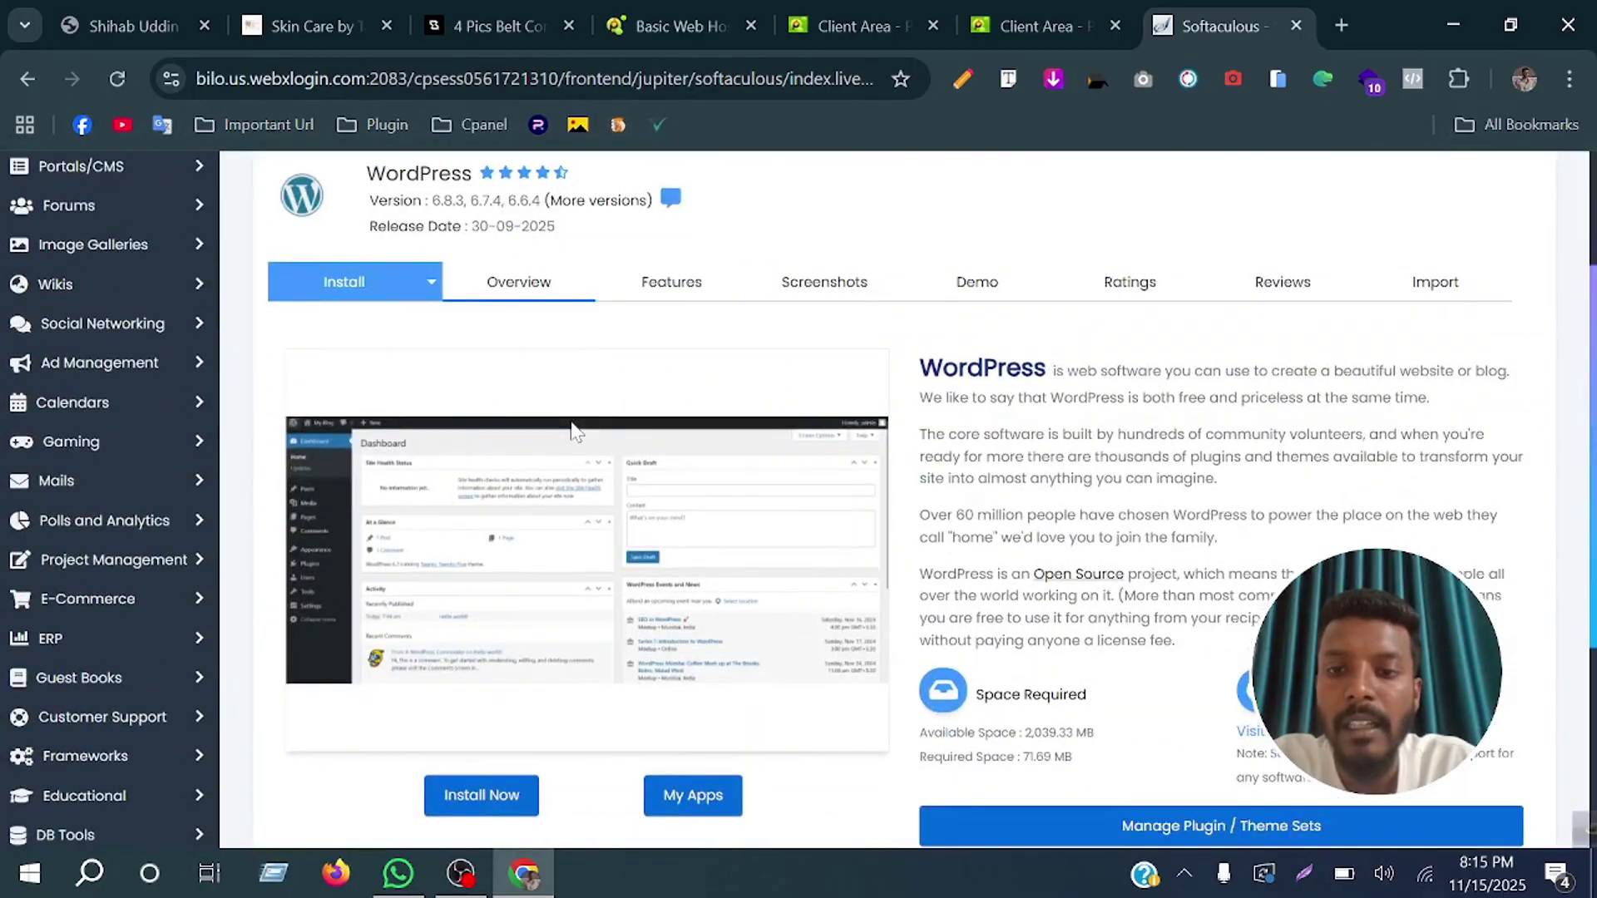
scroll(574, 431, "down", 5)
scroll(692, 535, "up", 8)
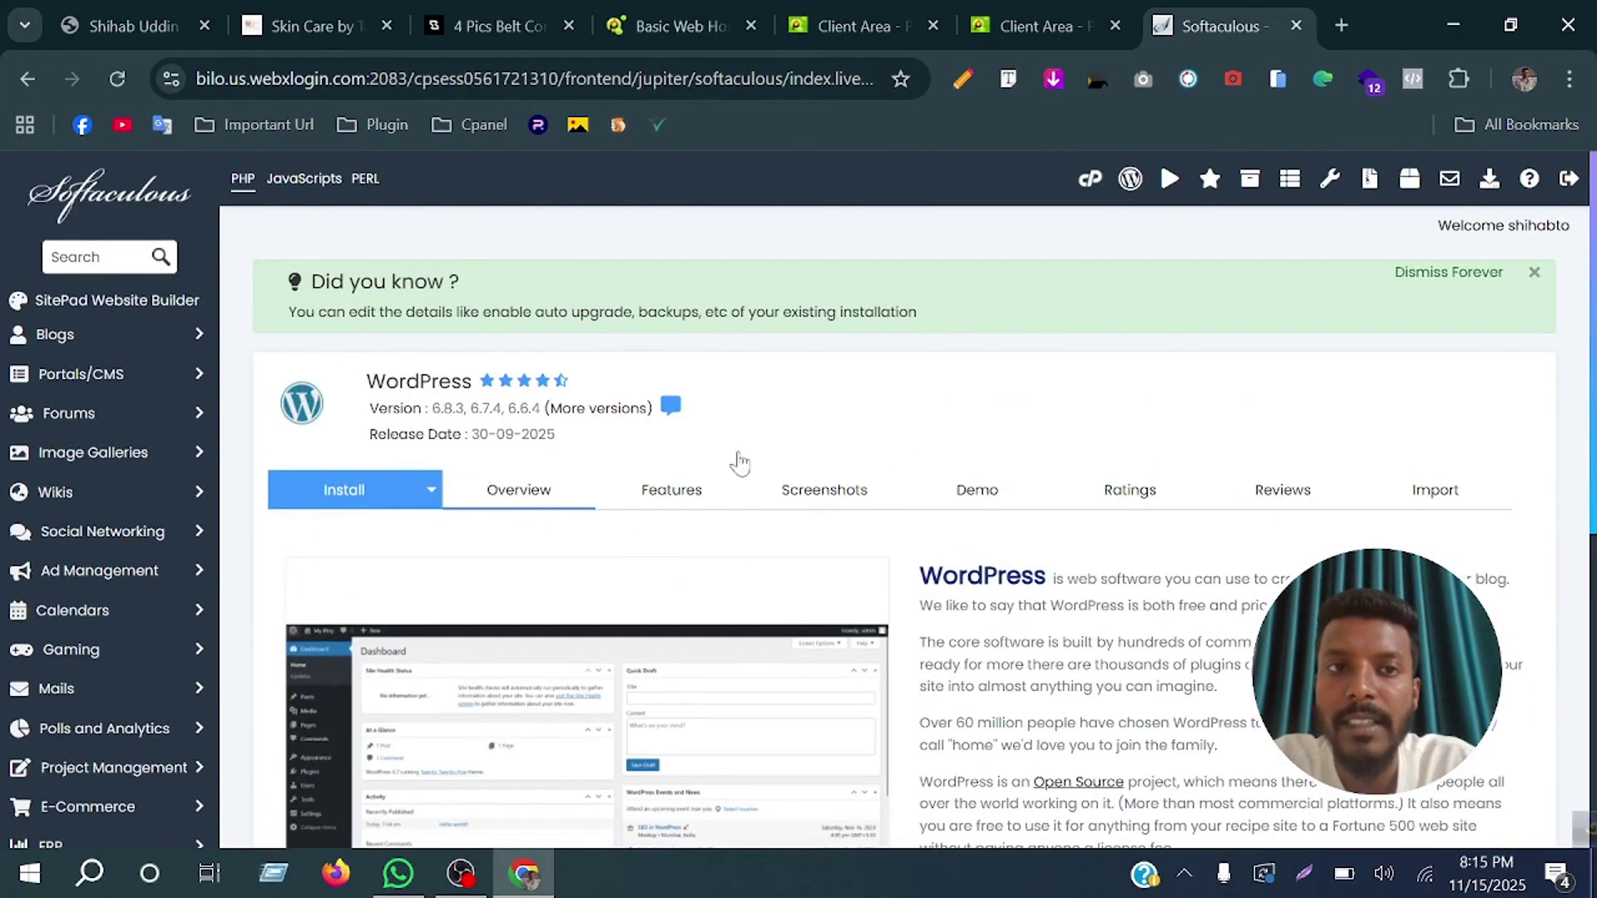
left_click(333, 499)
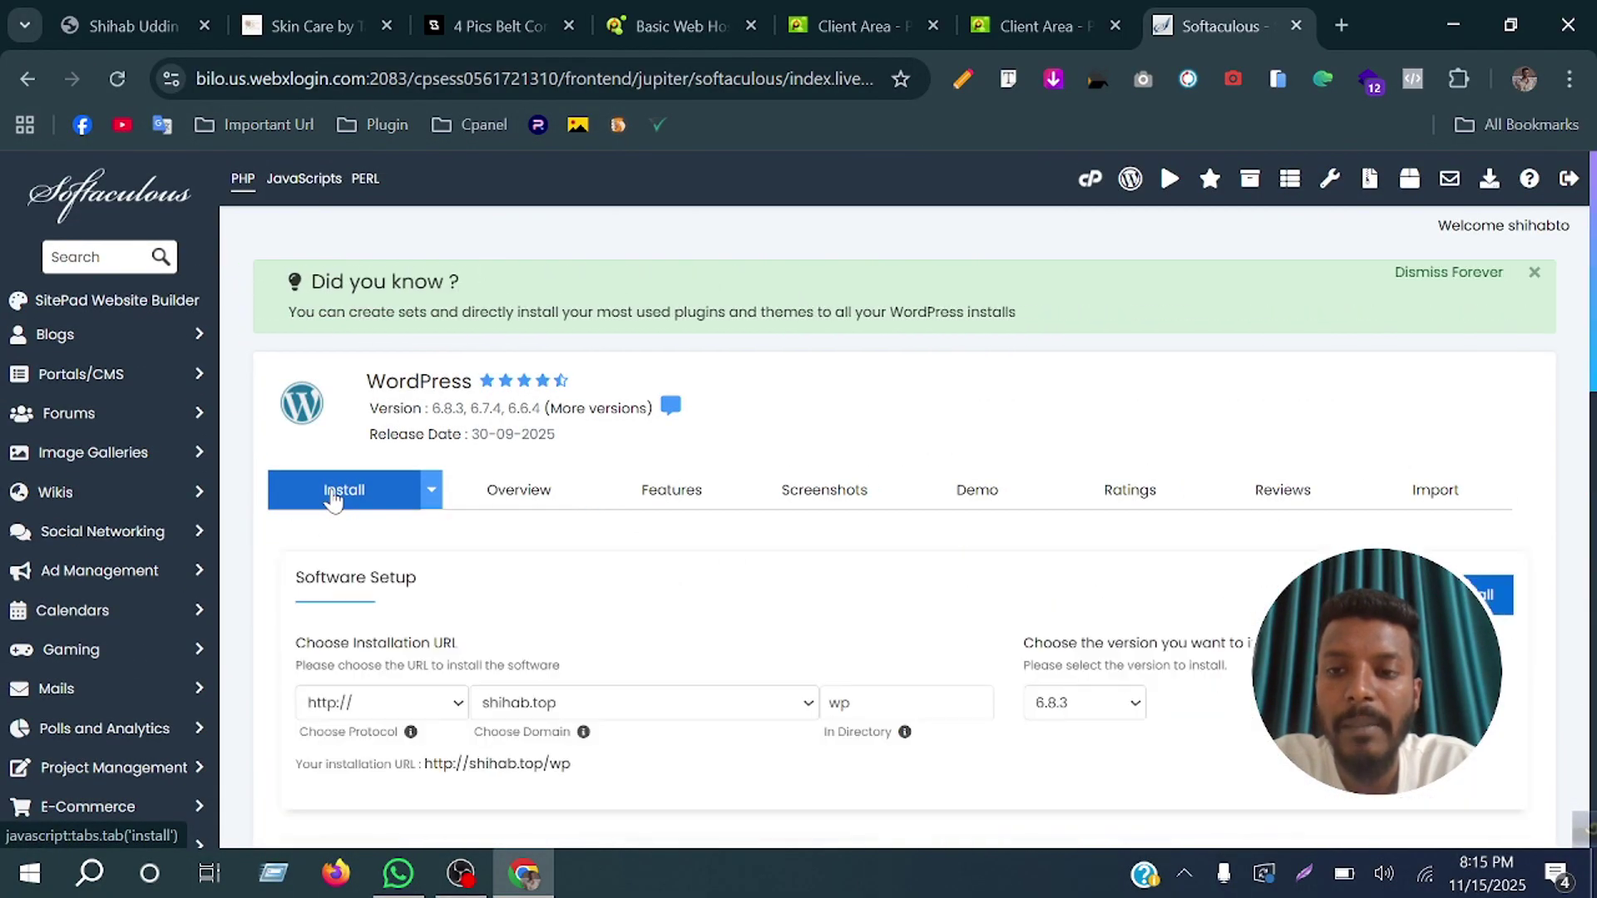
scroll(661, 540, "down", 3)
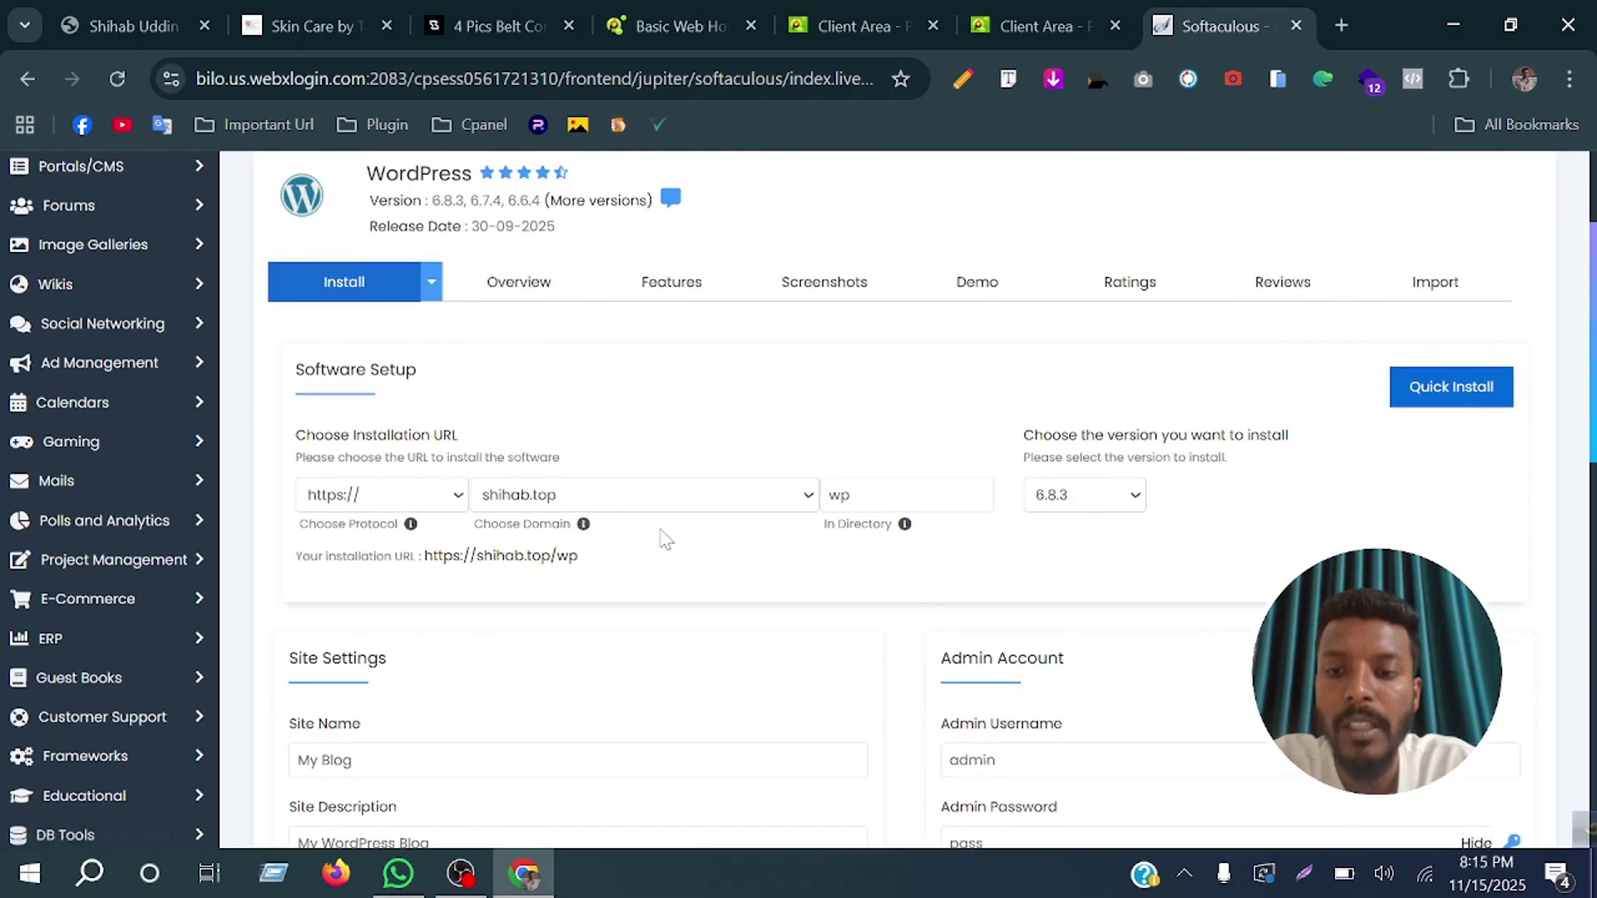
left_click(393, 502)
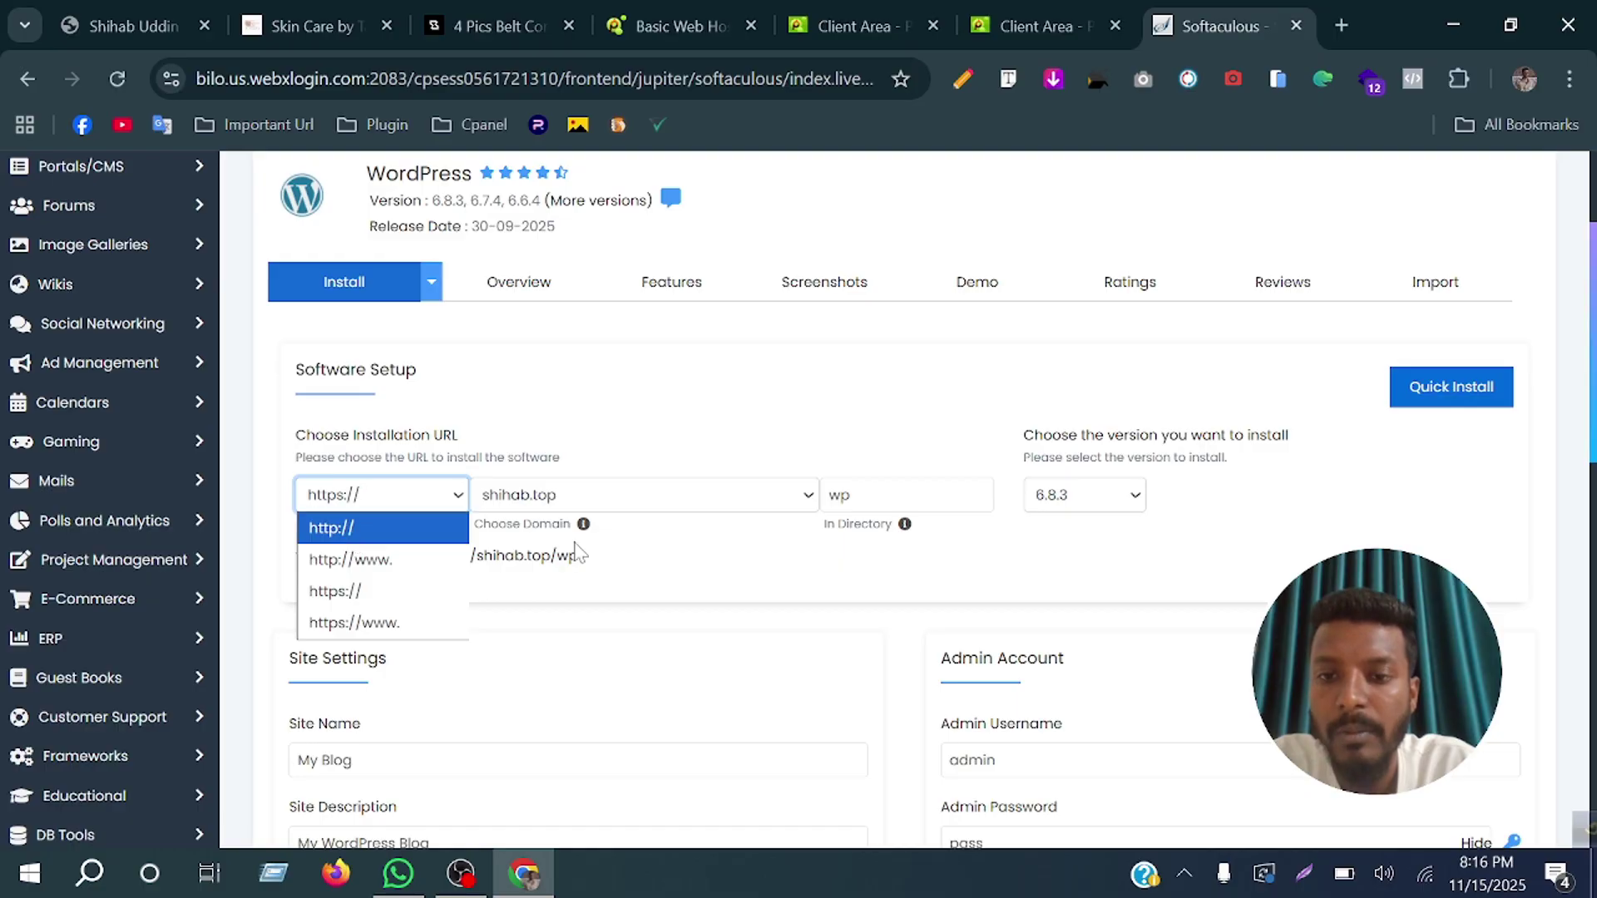
left_click(420, 591)
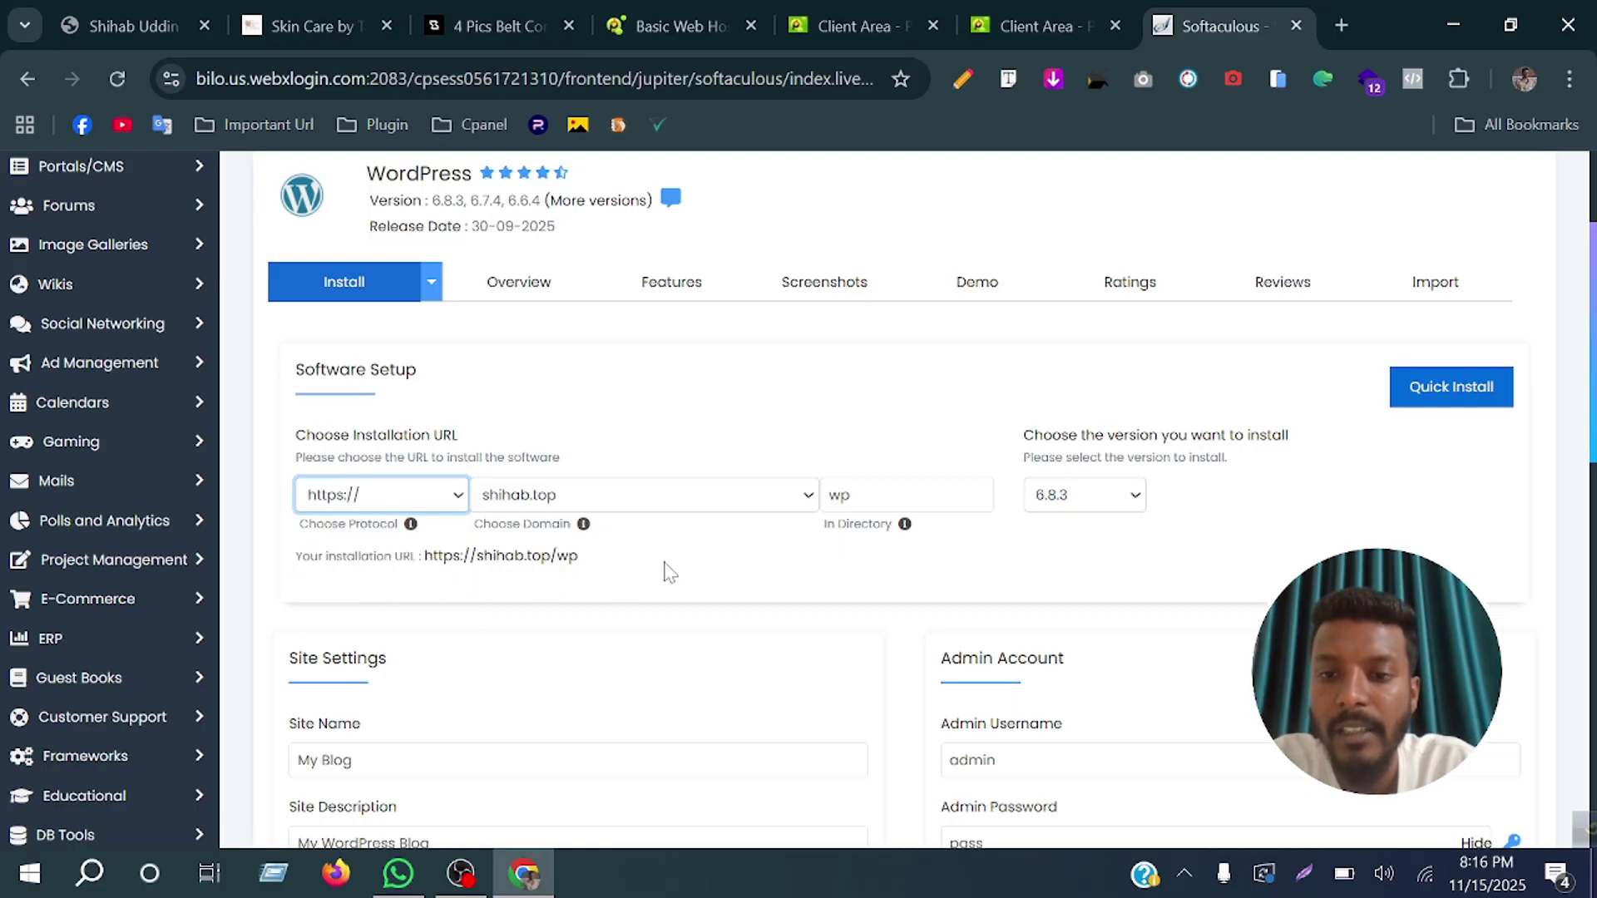
left_click(848, 495)
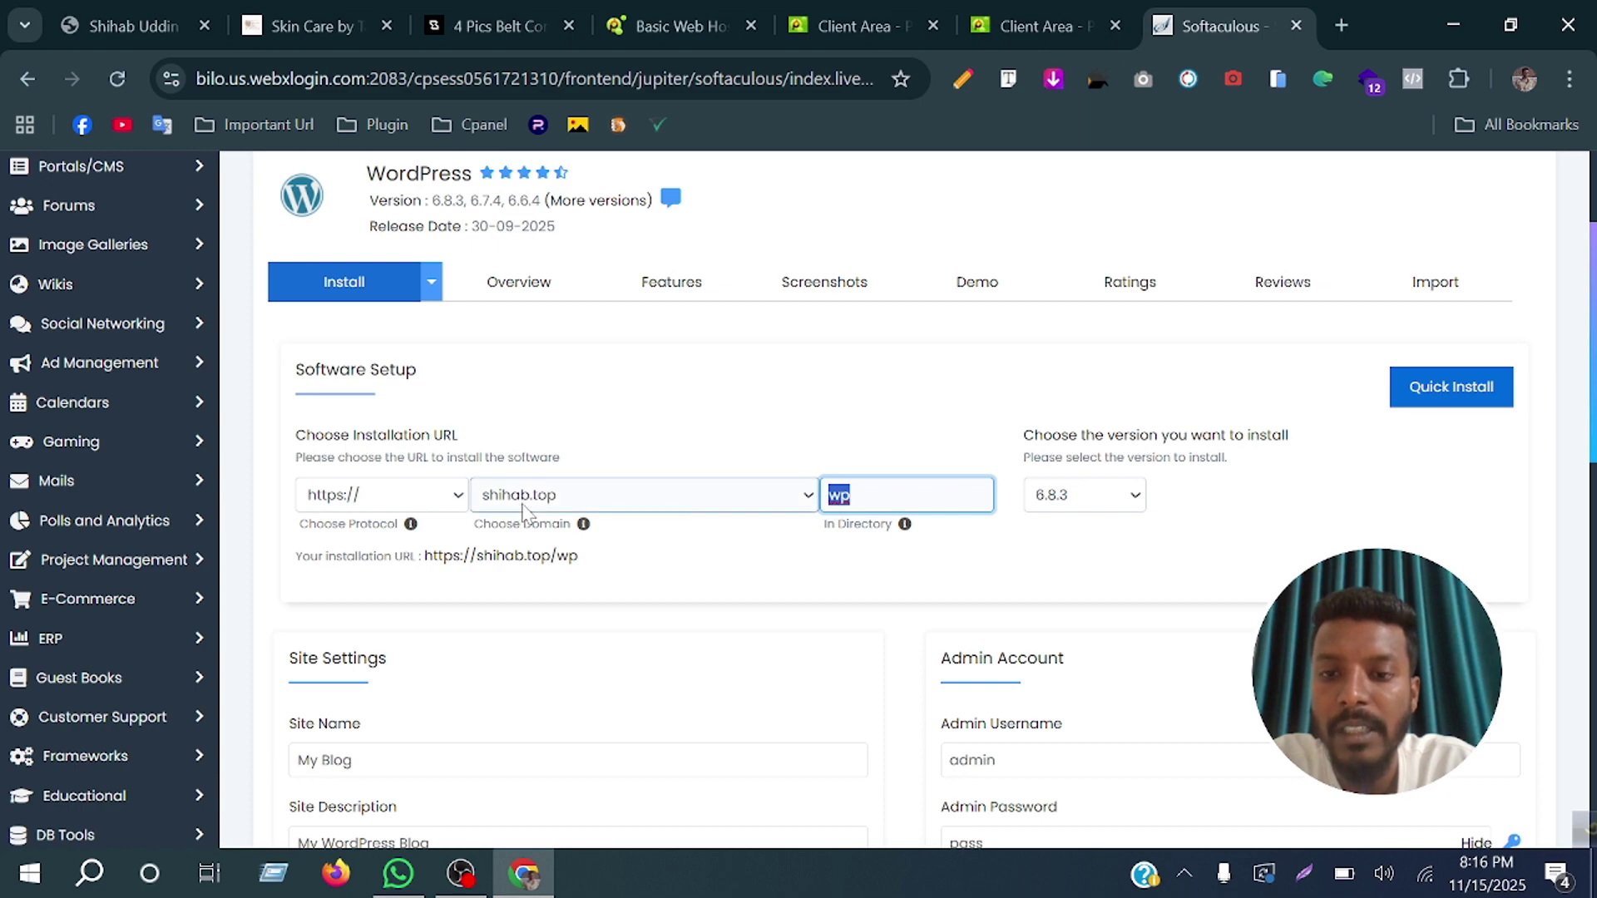
left_click(845, 491)
key("ctrl+a")
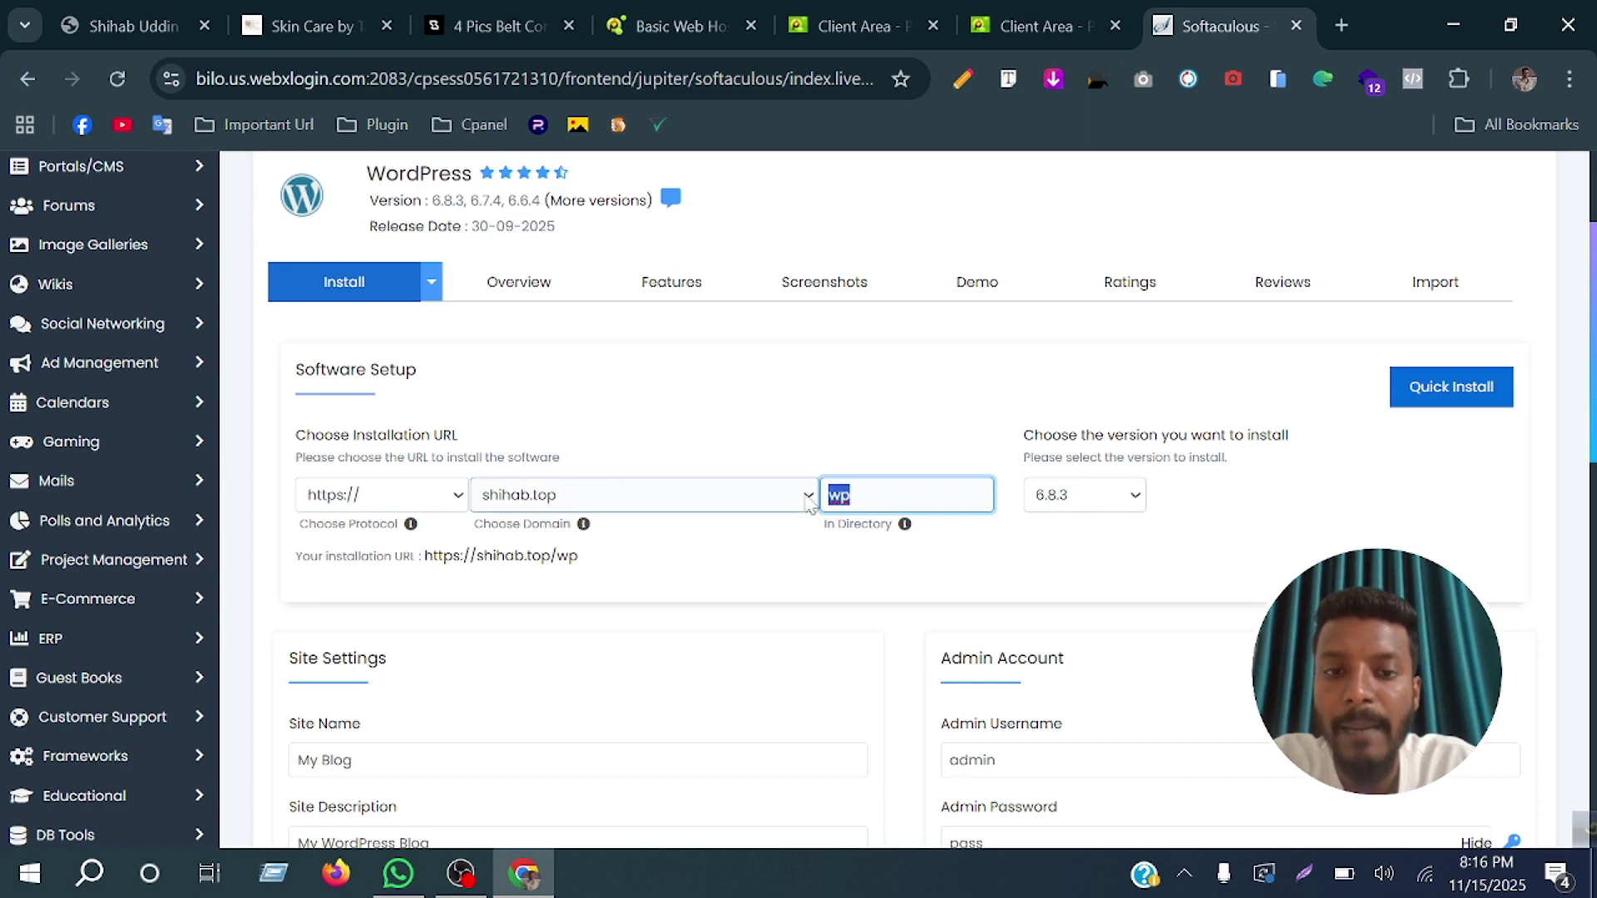
key("BackSpace")
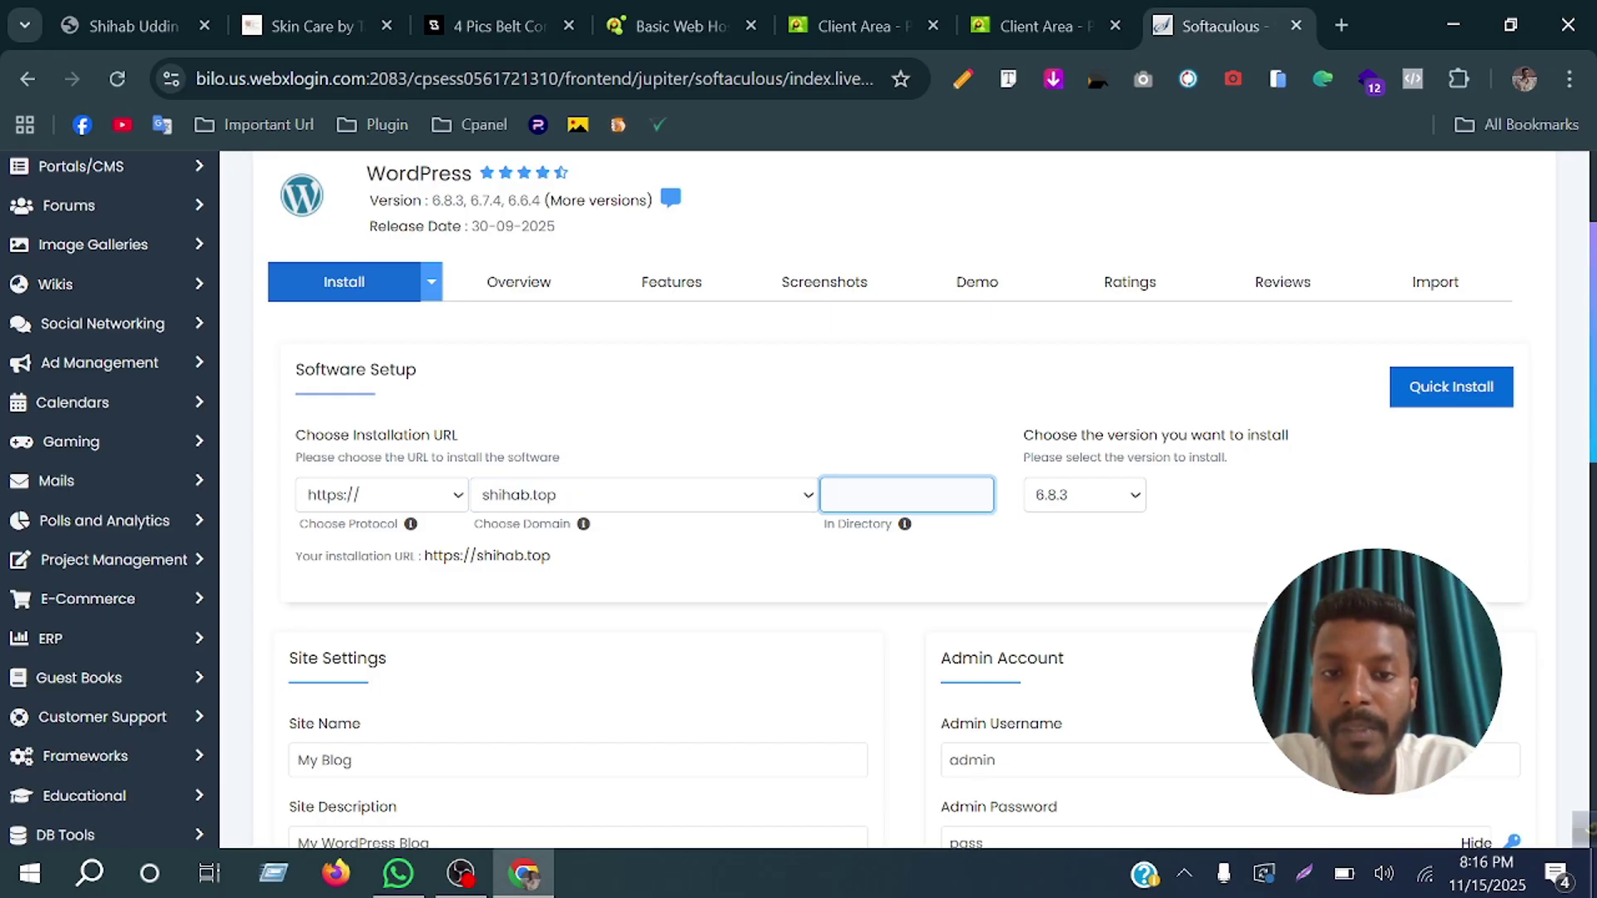
left_click(547, 556)
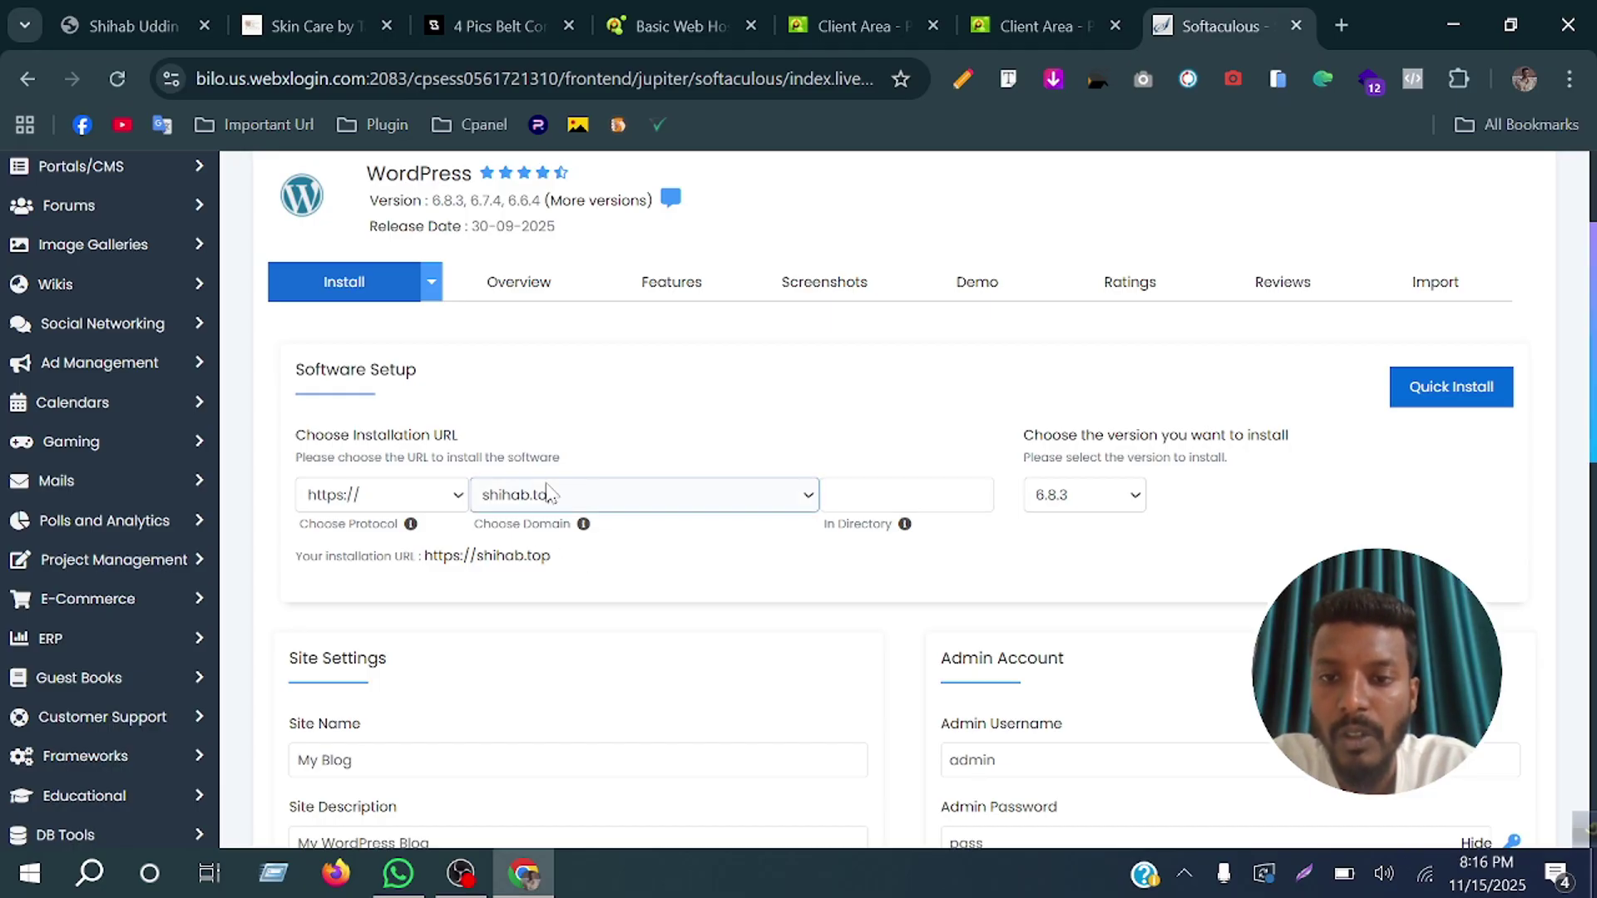
- Generate a strong random admin password in the WordPress admin account settings
scroll(653, 555, "down", 3)
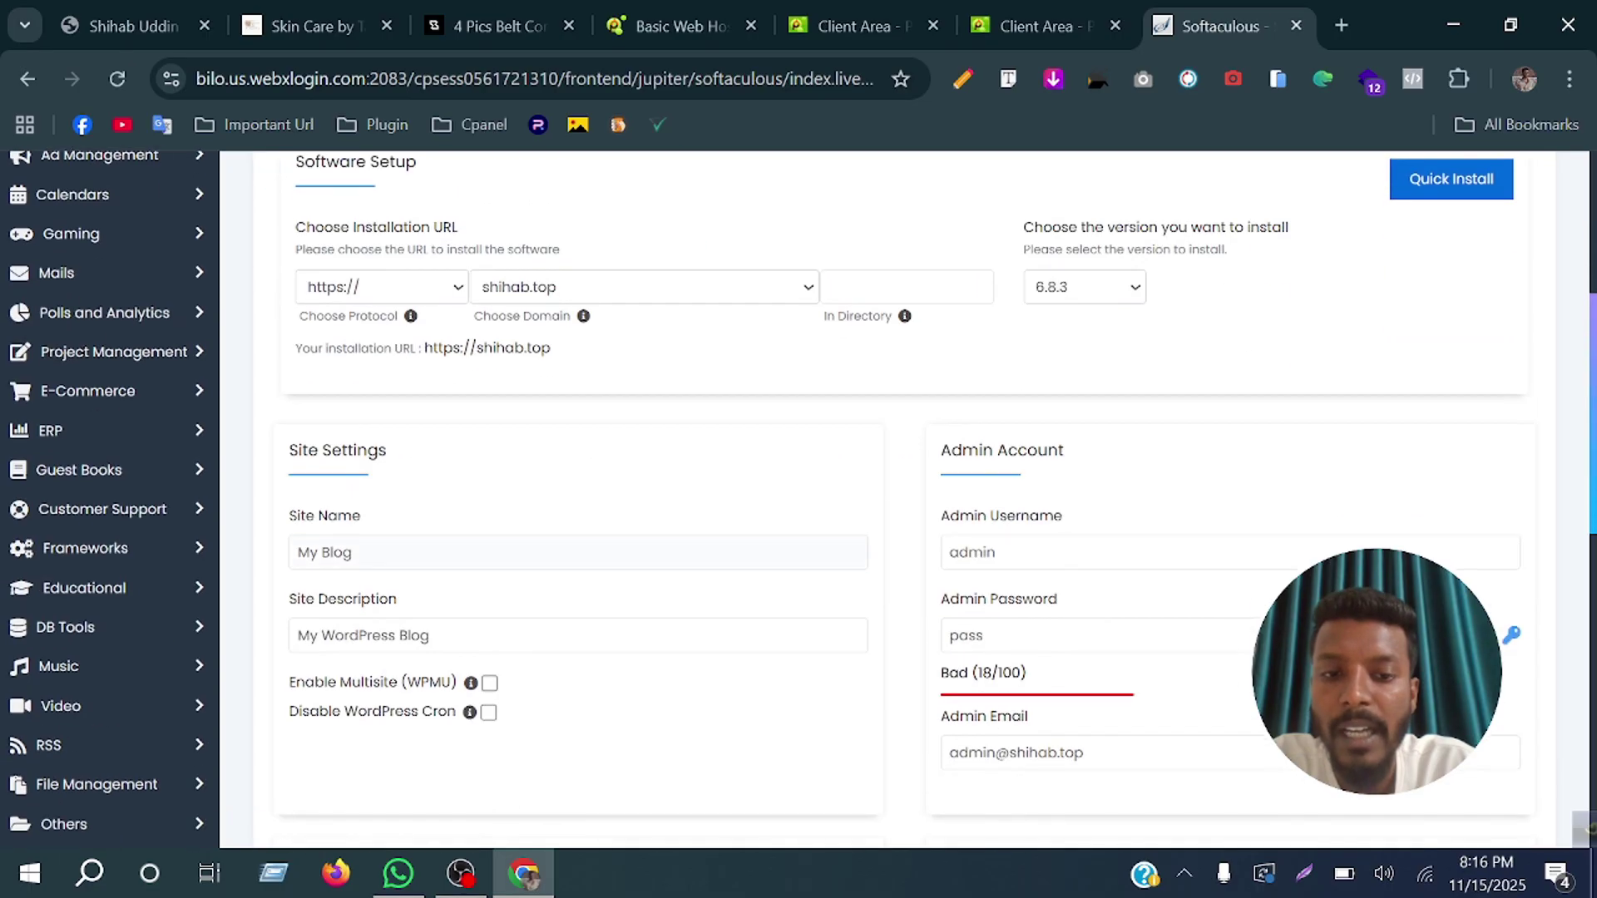
left_click_drag(997, 552, 931, 565)
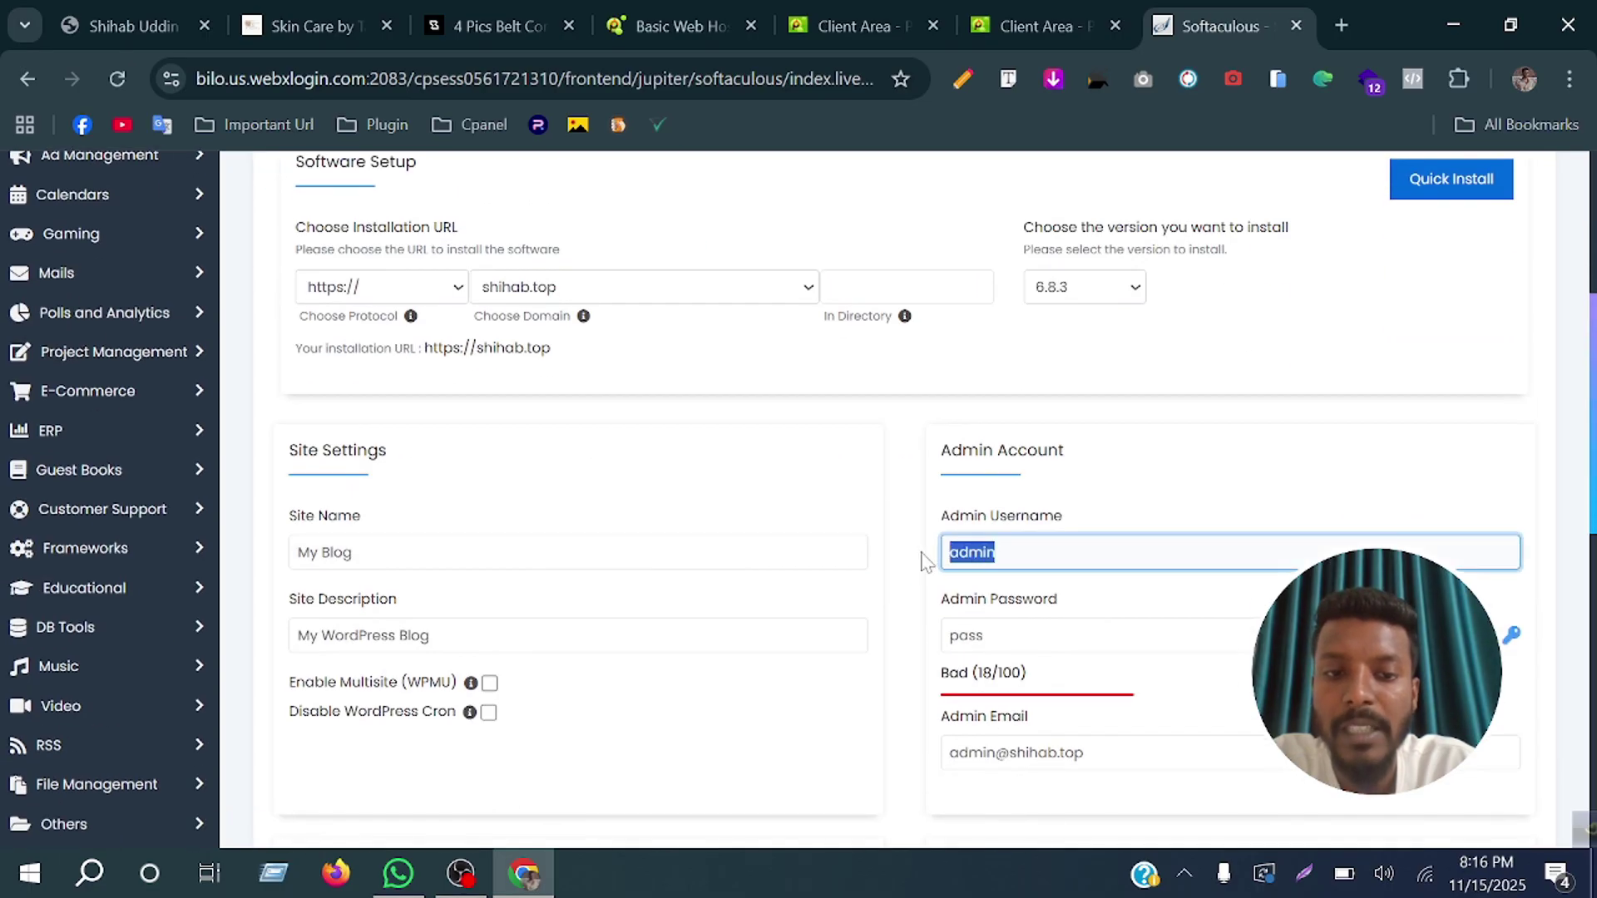
key("End")
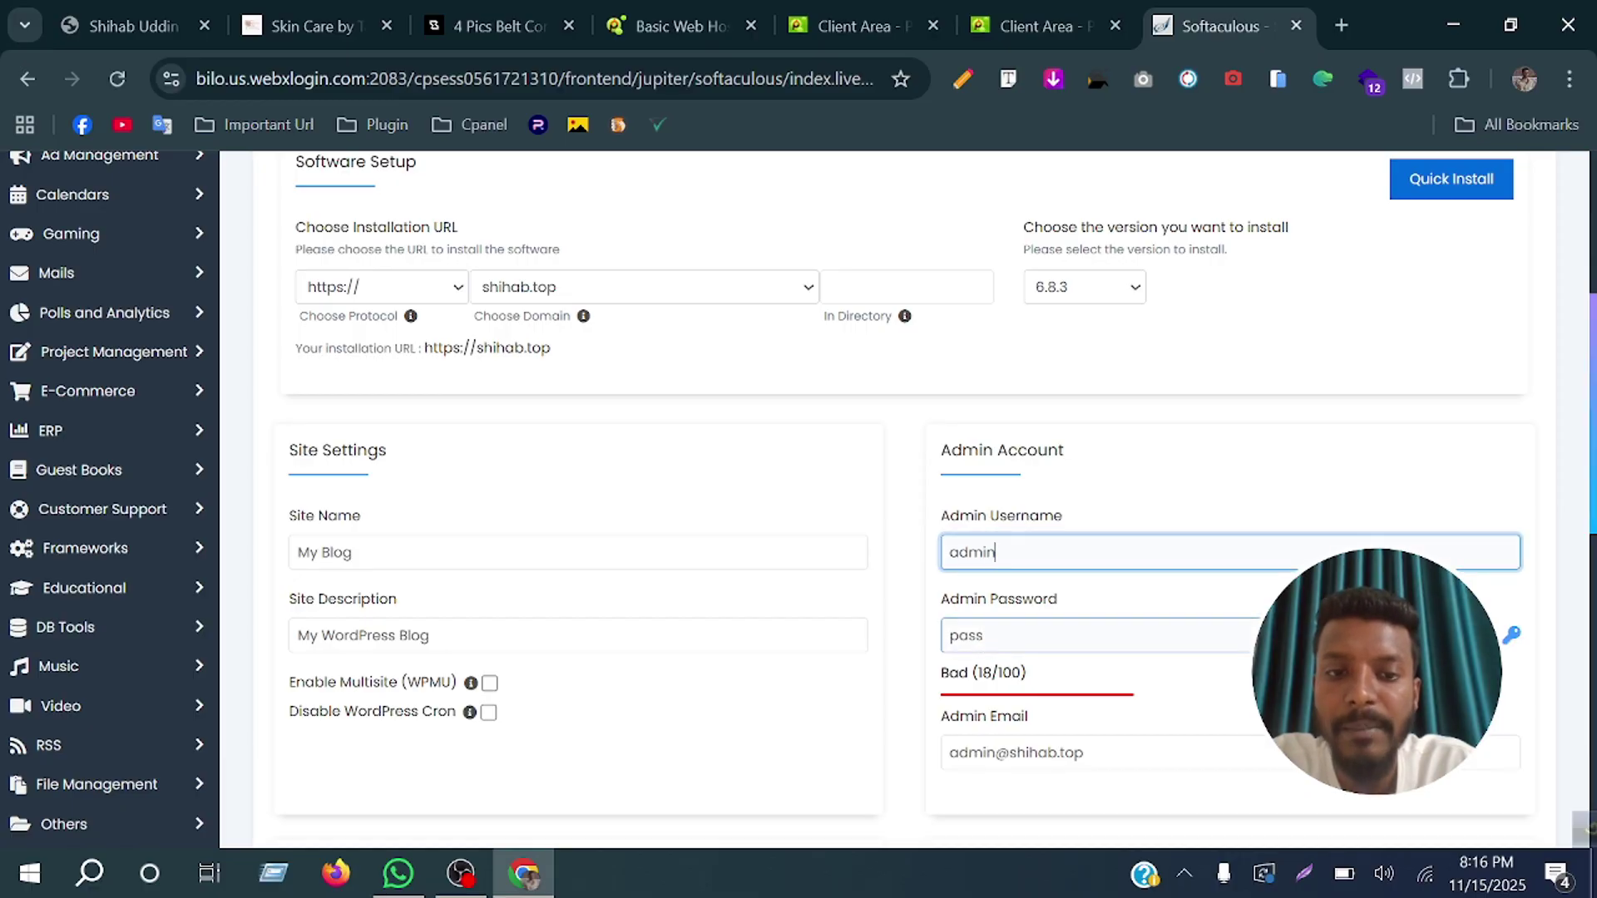
left_click(1009, 619)
key("shift+Tab")
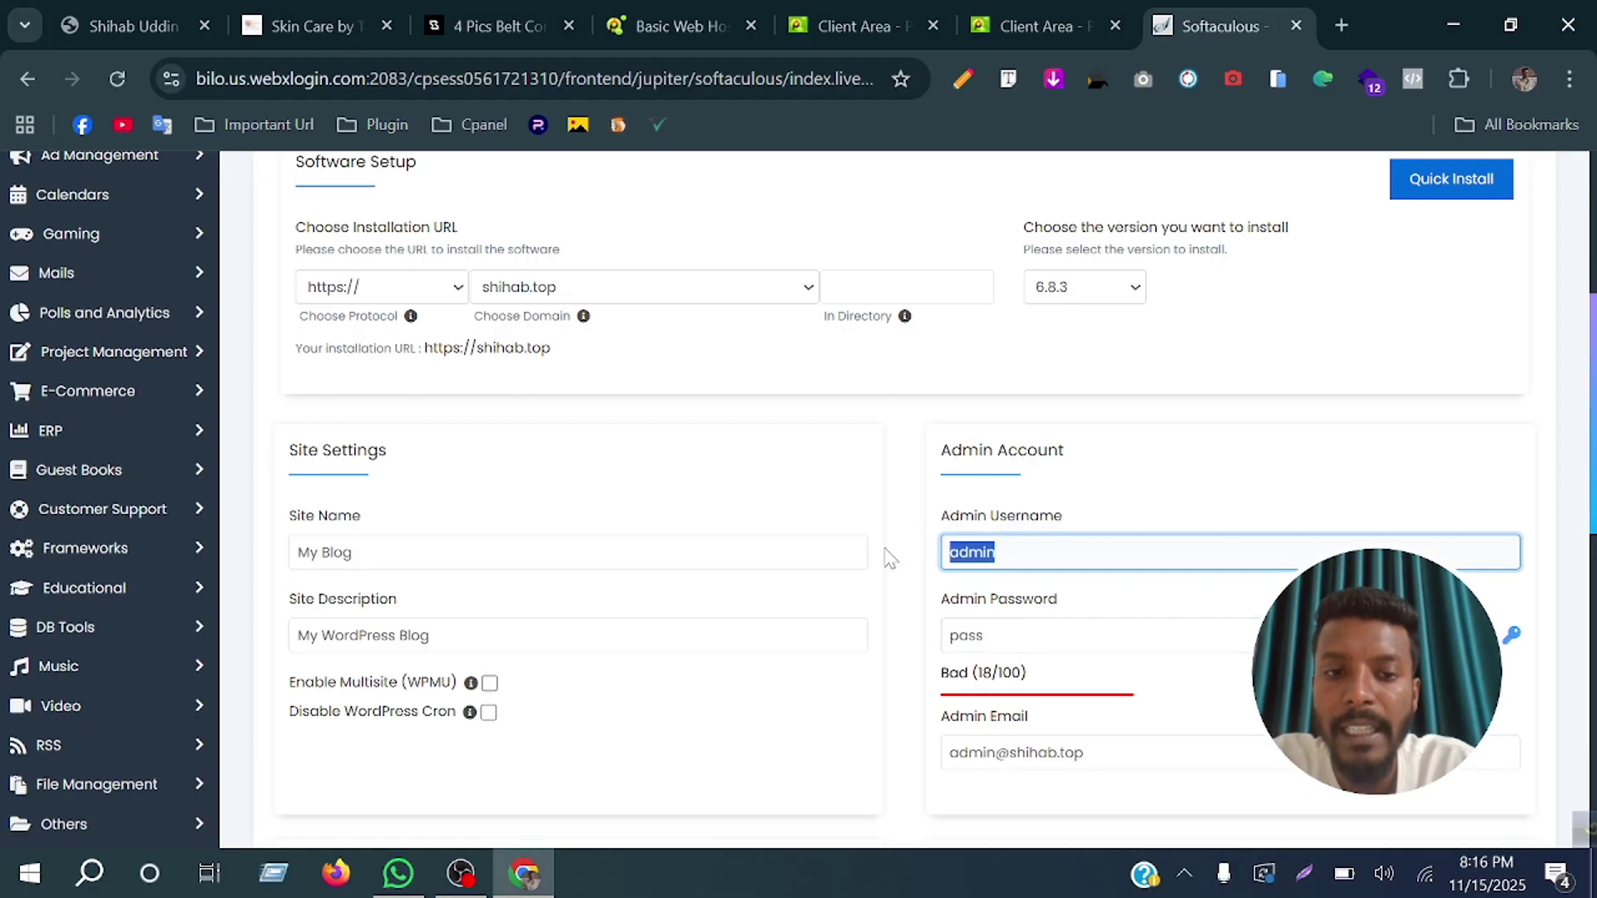
key("Tab")
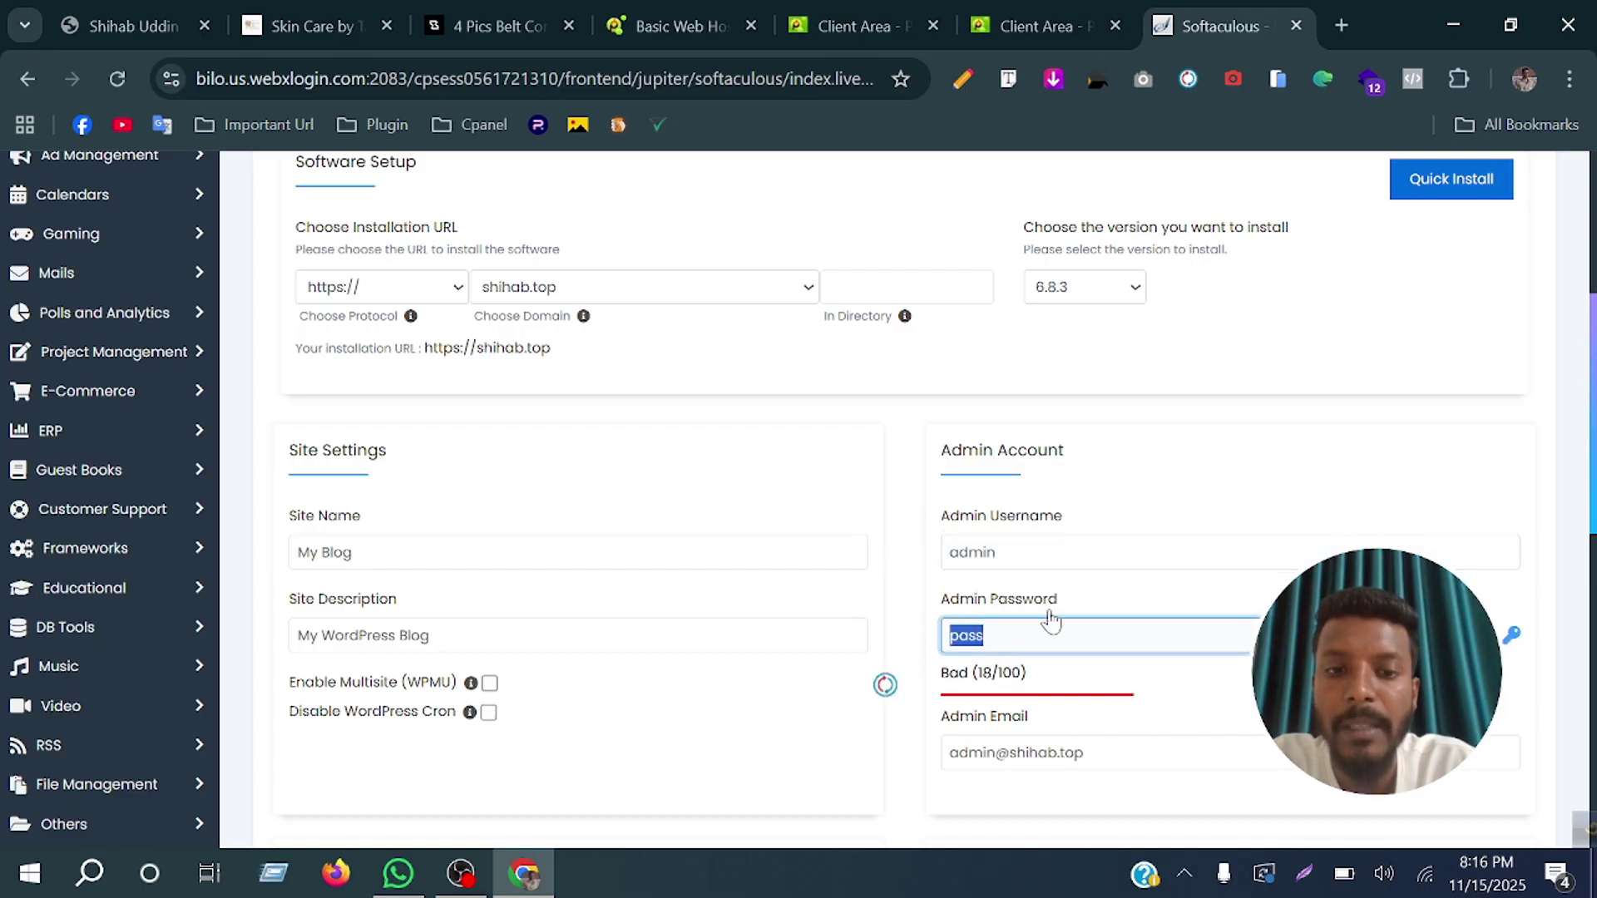
scroll(1050, 620, "up", 3)
scroll(1050, 620, "down", 3)
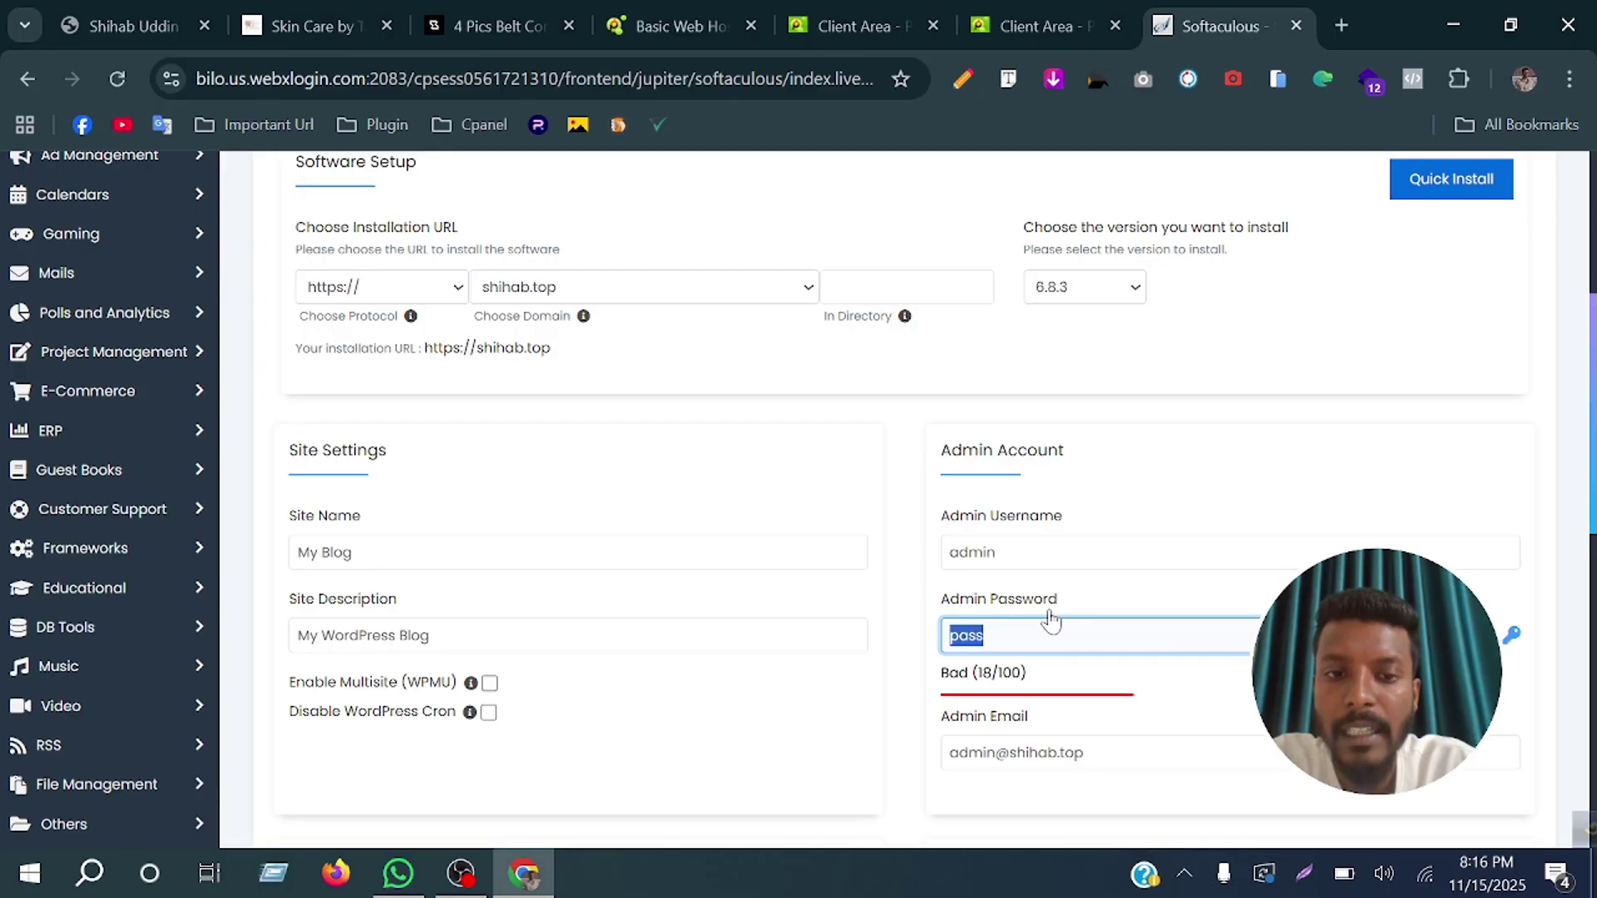
left_click(1054, 565)
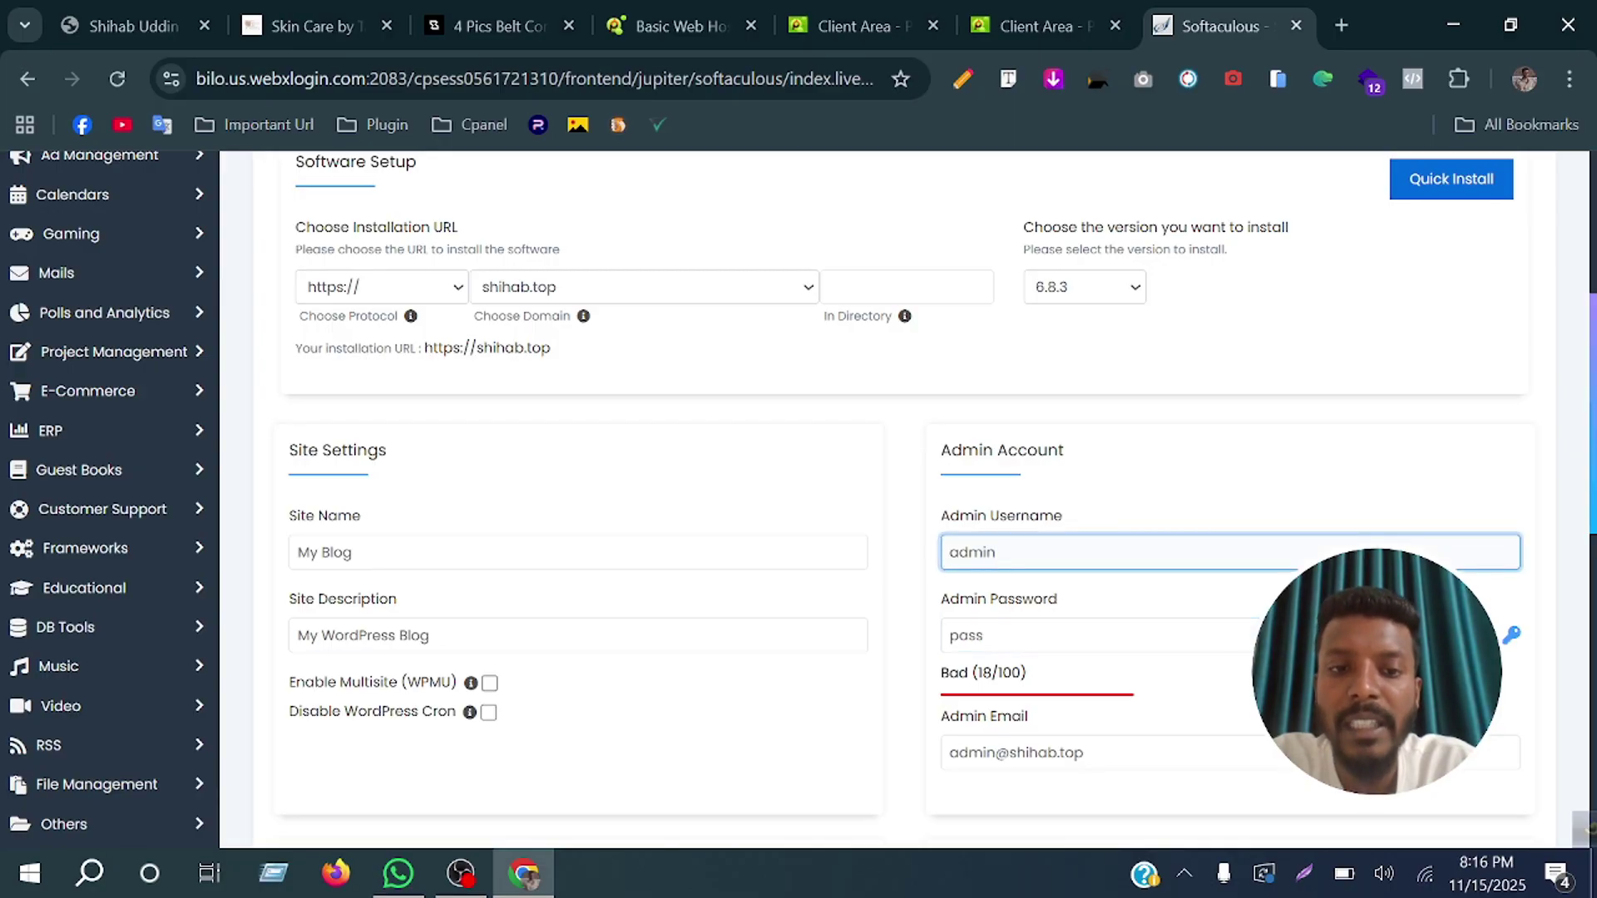
left_click(1512, 636)
left_click(1512, 635)
left_click(988, 636)
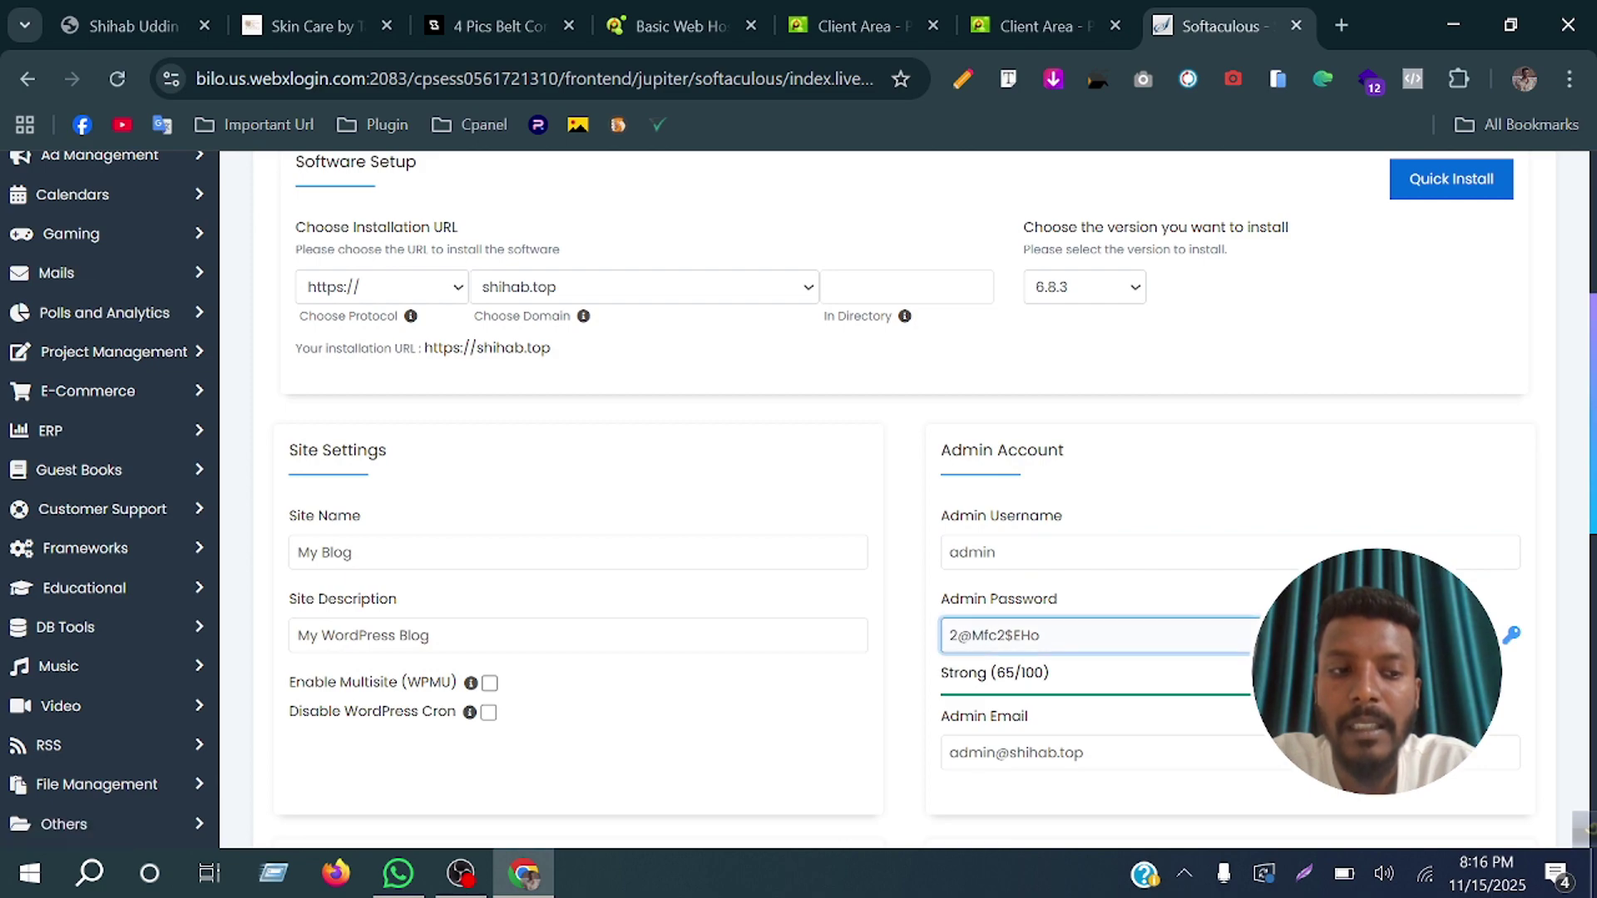
left_click(1511, 636)
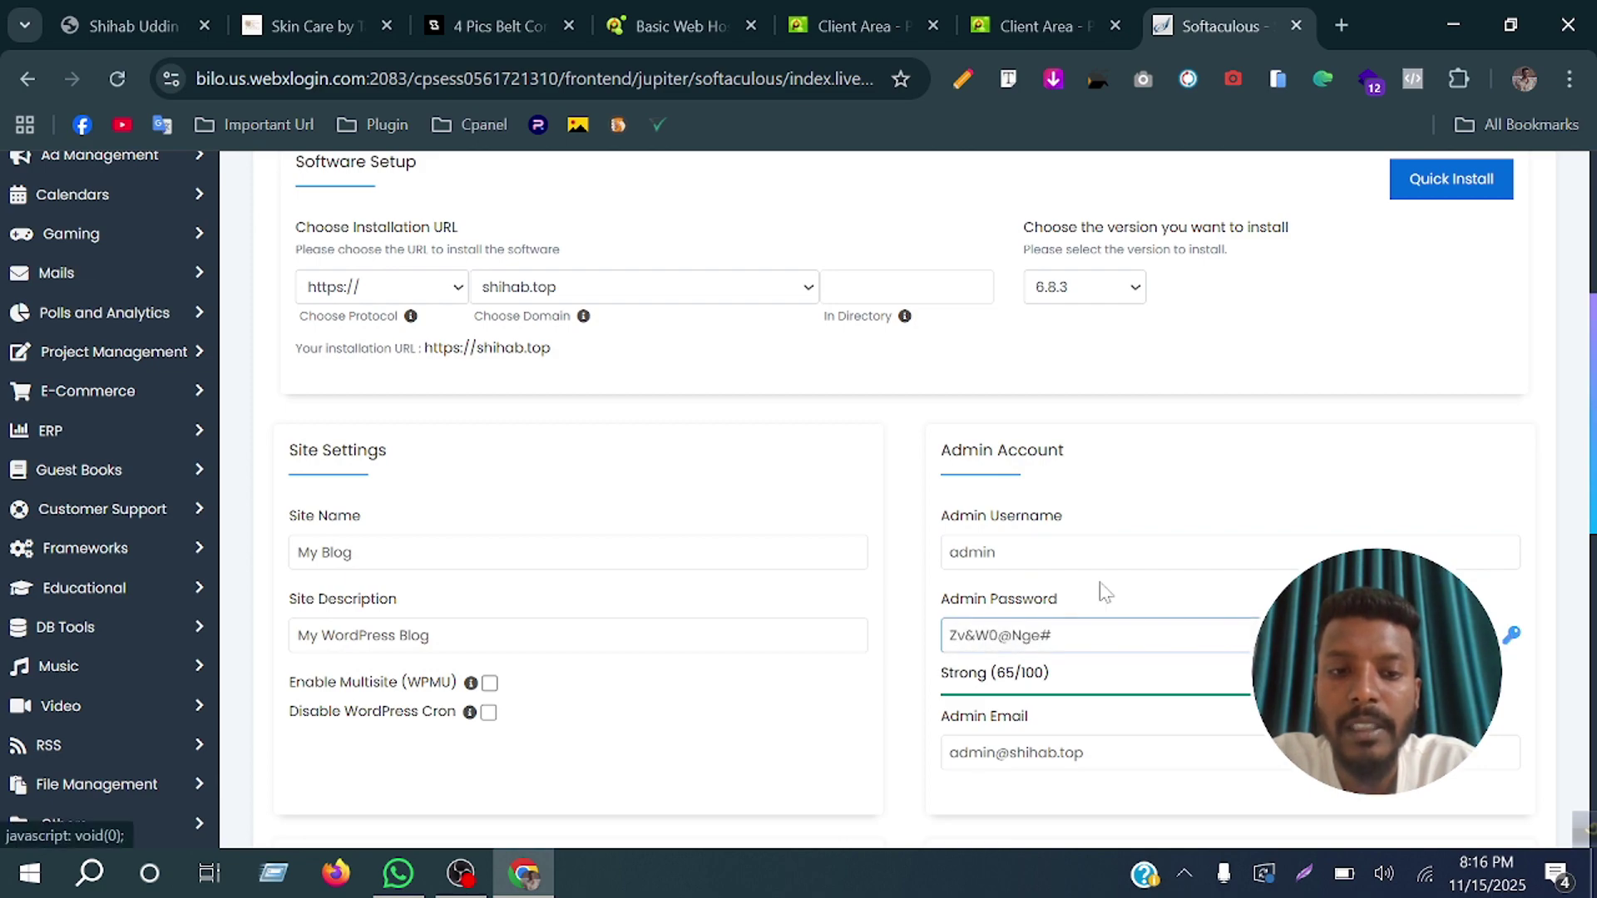
- Check the admin email field and start the WordPress installation
scroll(1120, 590, "down", 5)
left_click(1086, 332)
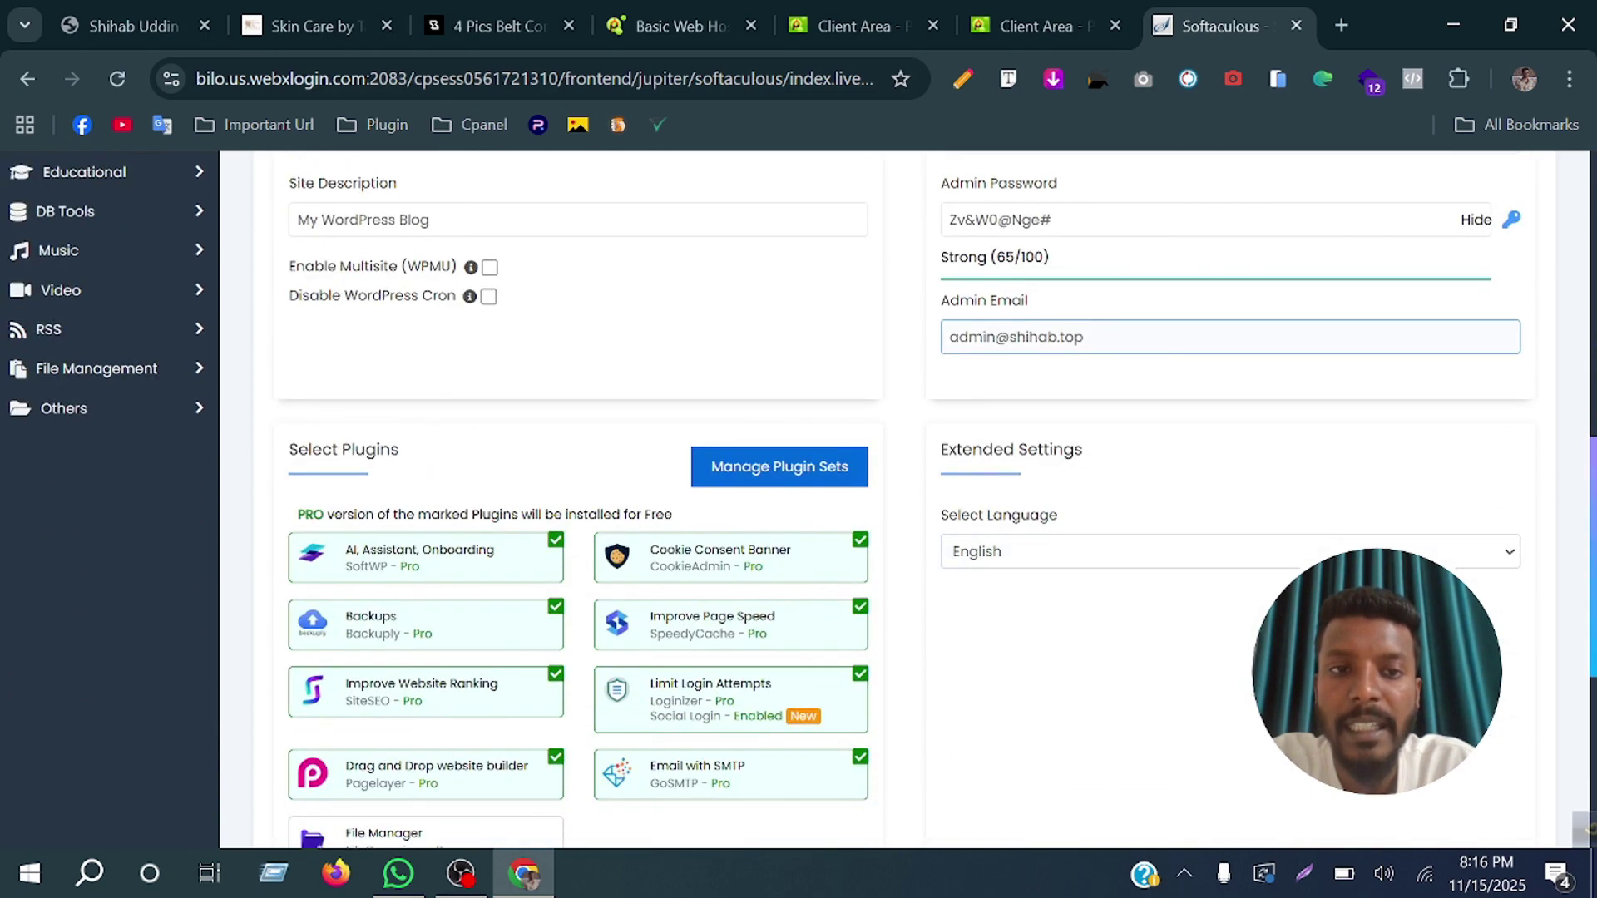
key("ctrl+a")
scroll(1081, 537, "down", 3)
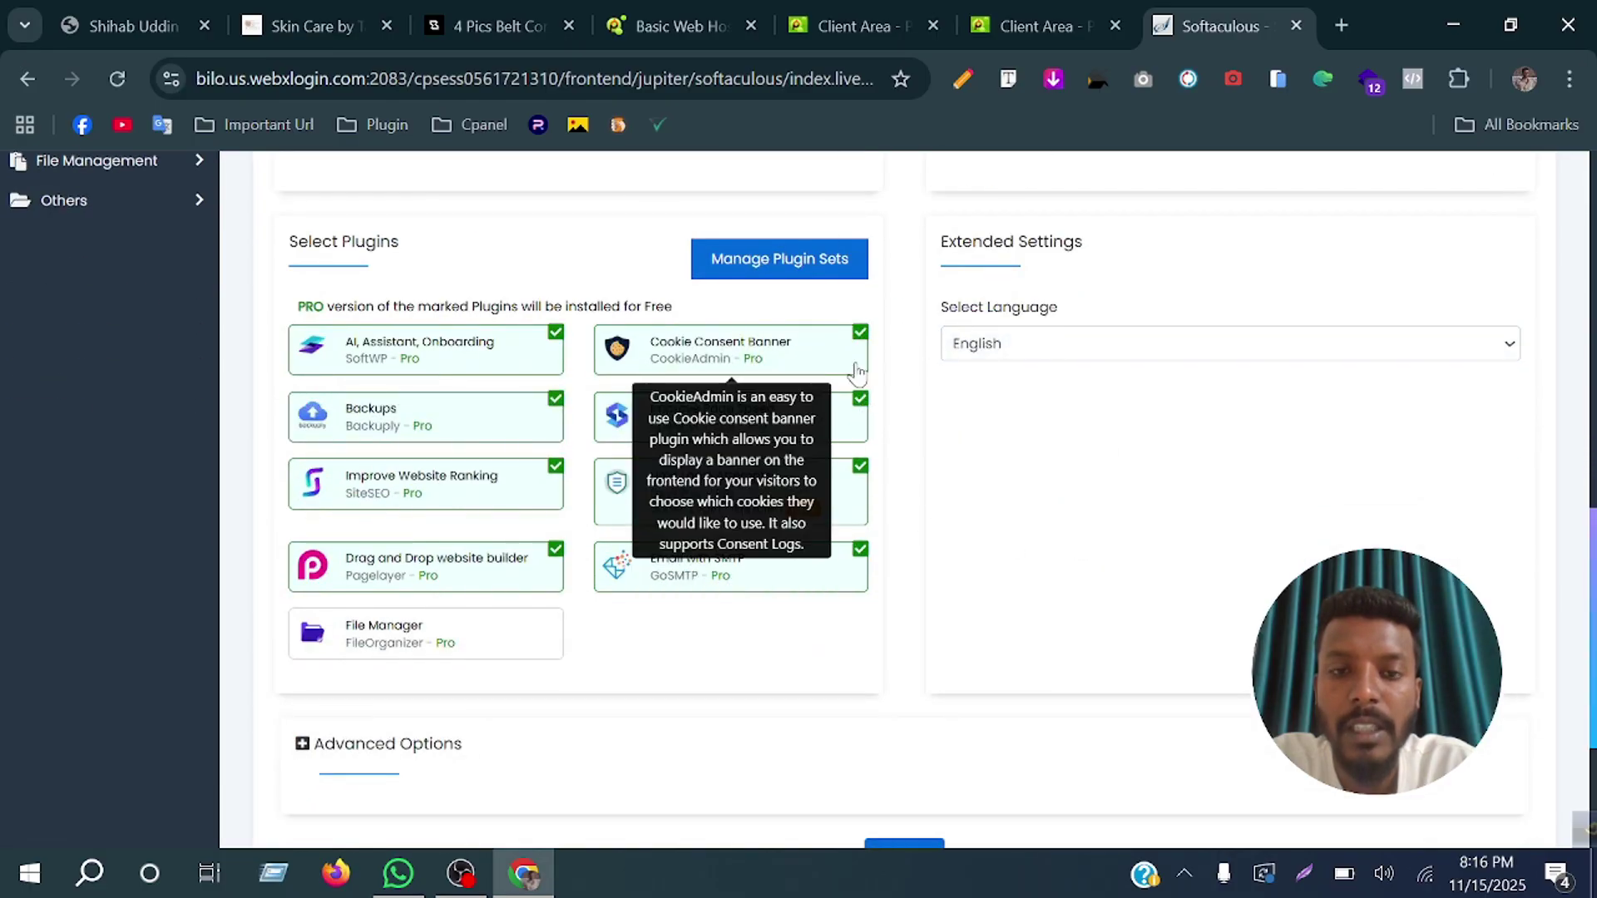
scroll(881, 499, "down", 3)
left_click(907, 650)
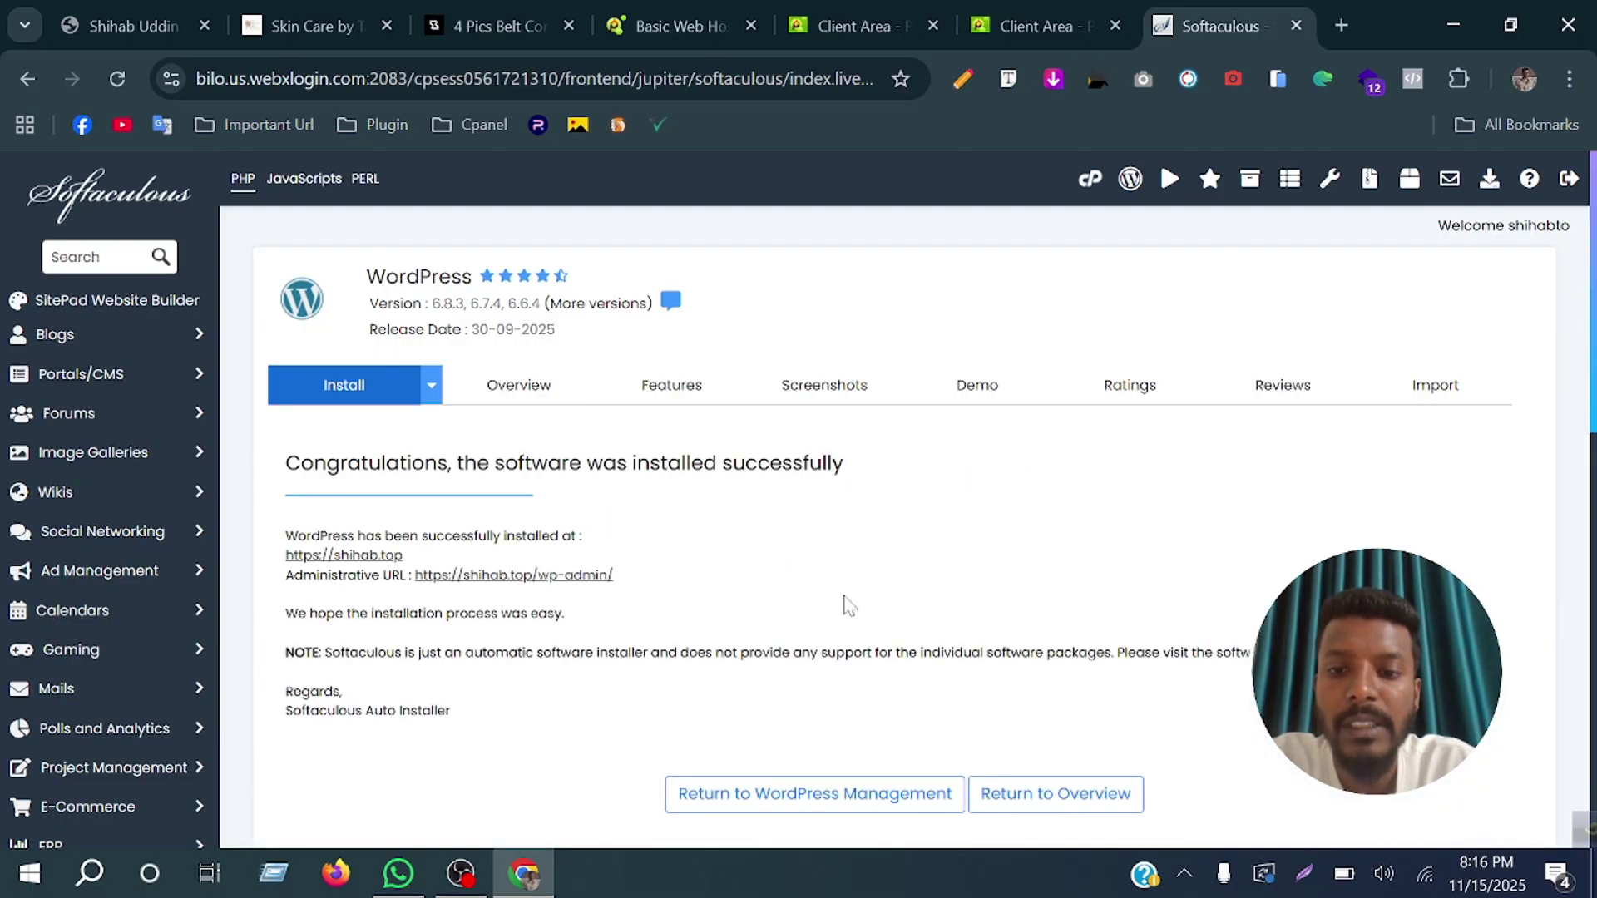
- Open the wp-admin URL, exit onboarding, and visit the live My Blog site in a new tab
left_click(551, 575)
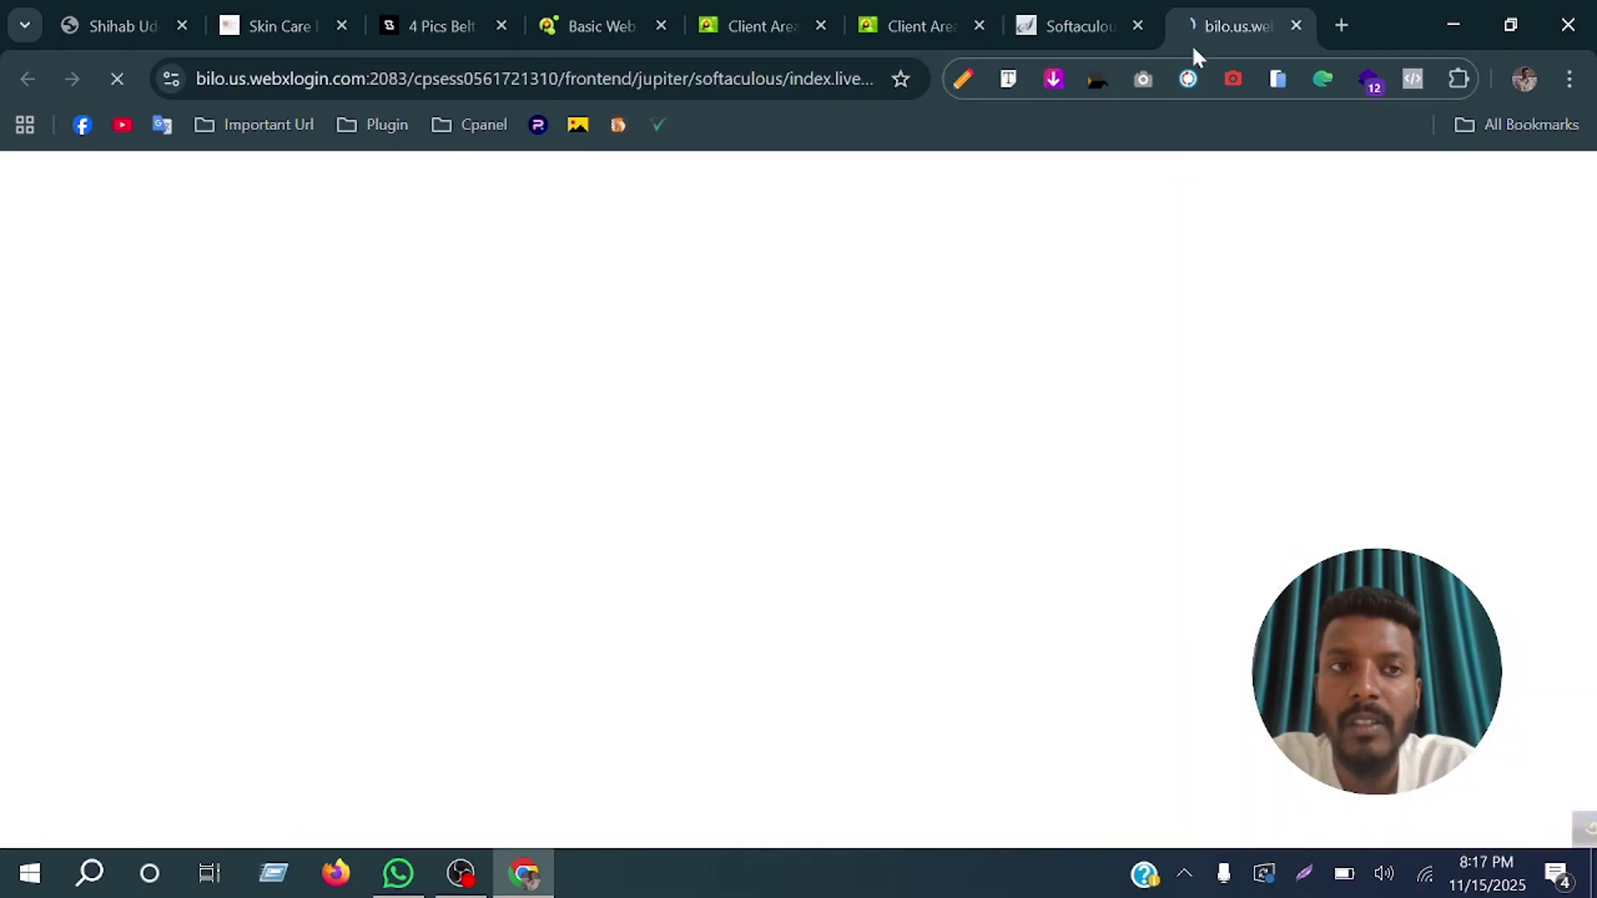
left_click(1082, 27)
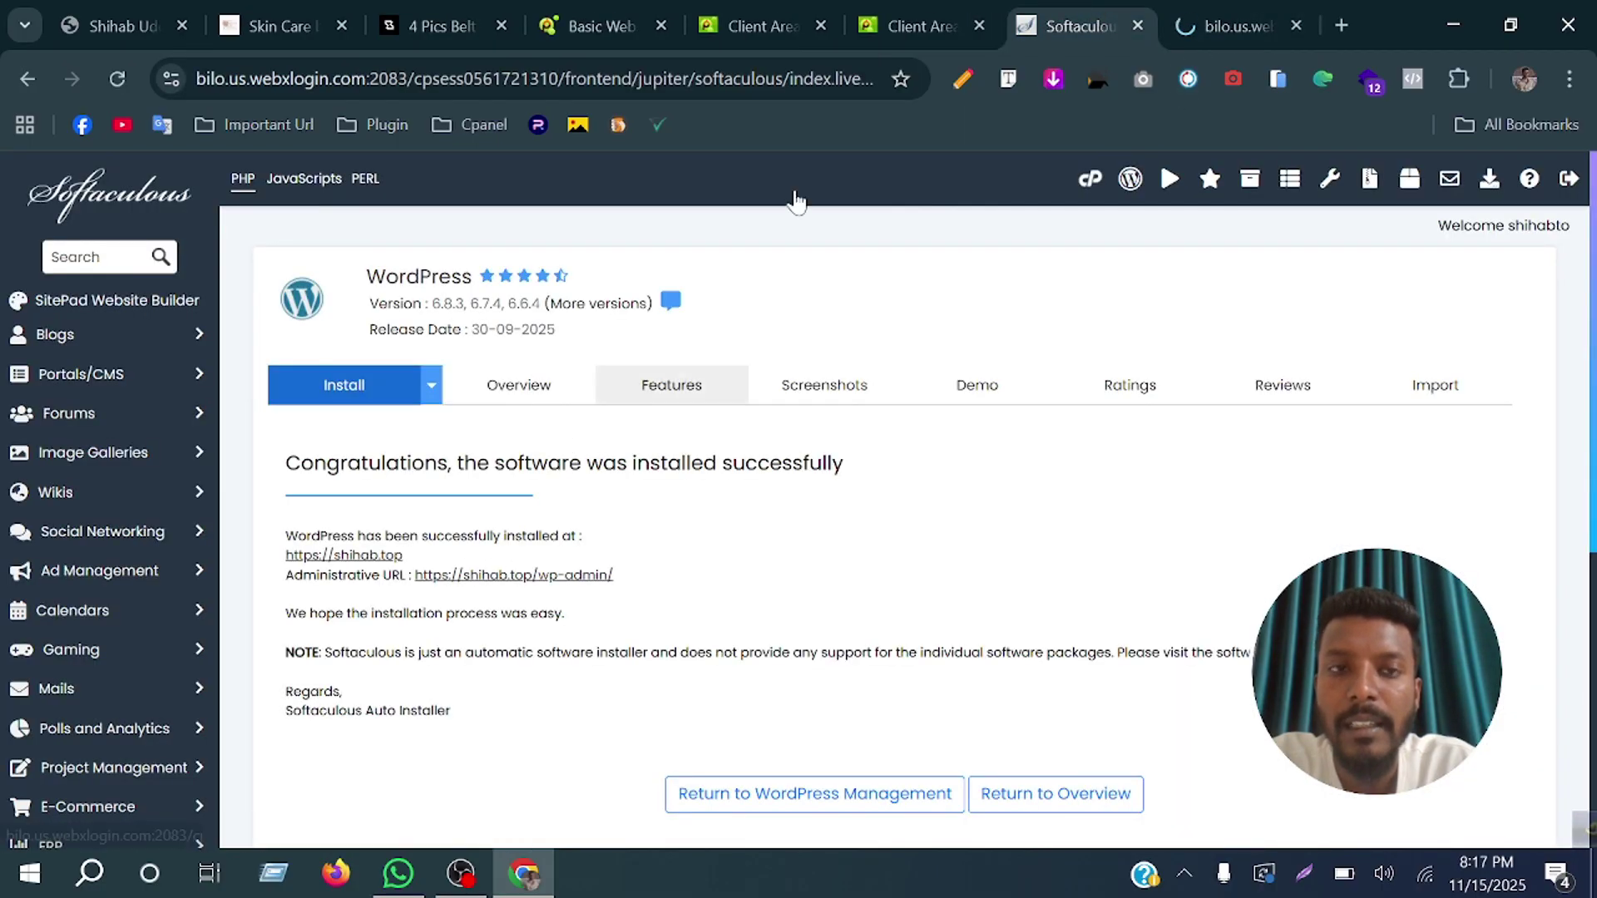
left_click(1223, 25)
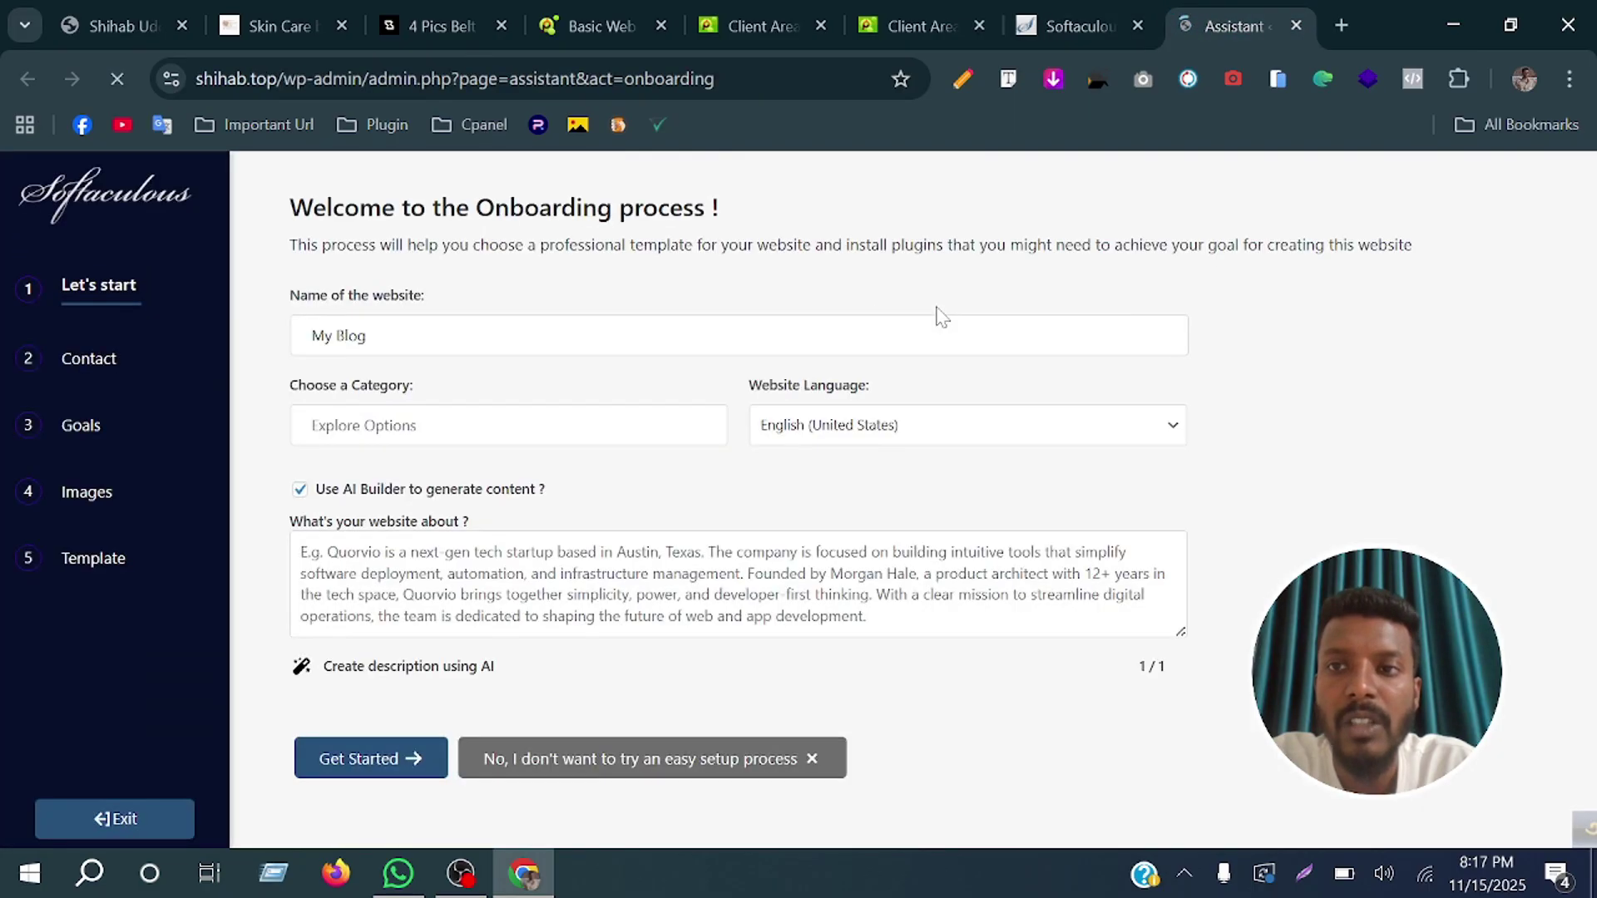
left_click(140, 819)
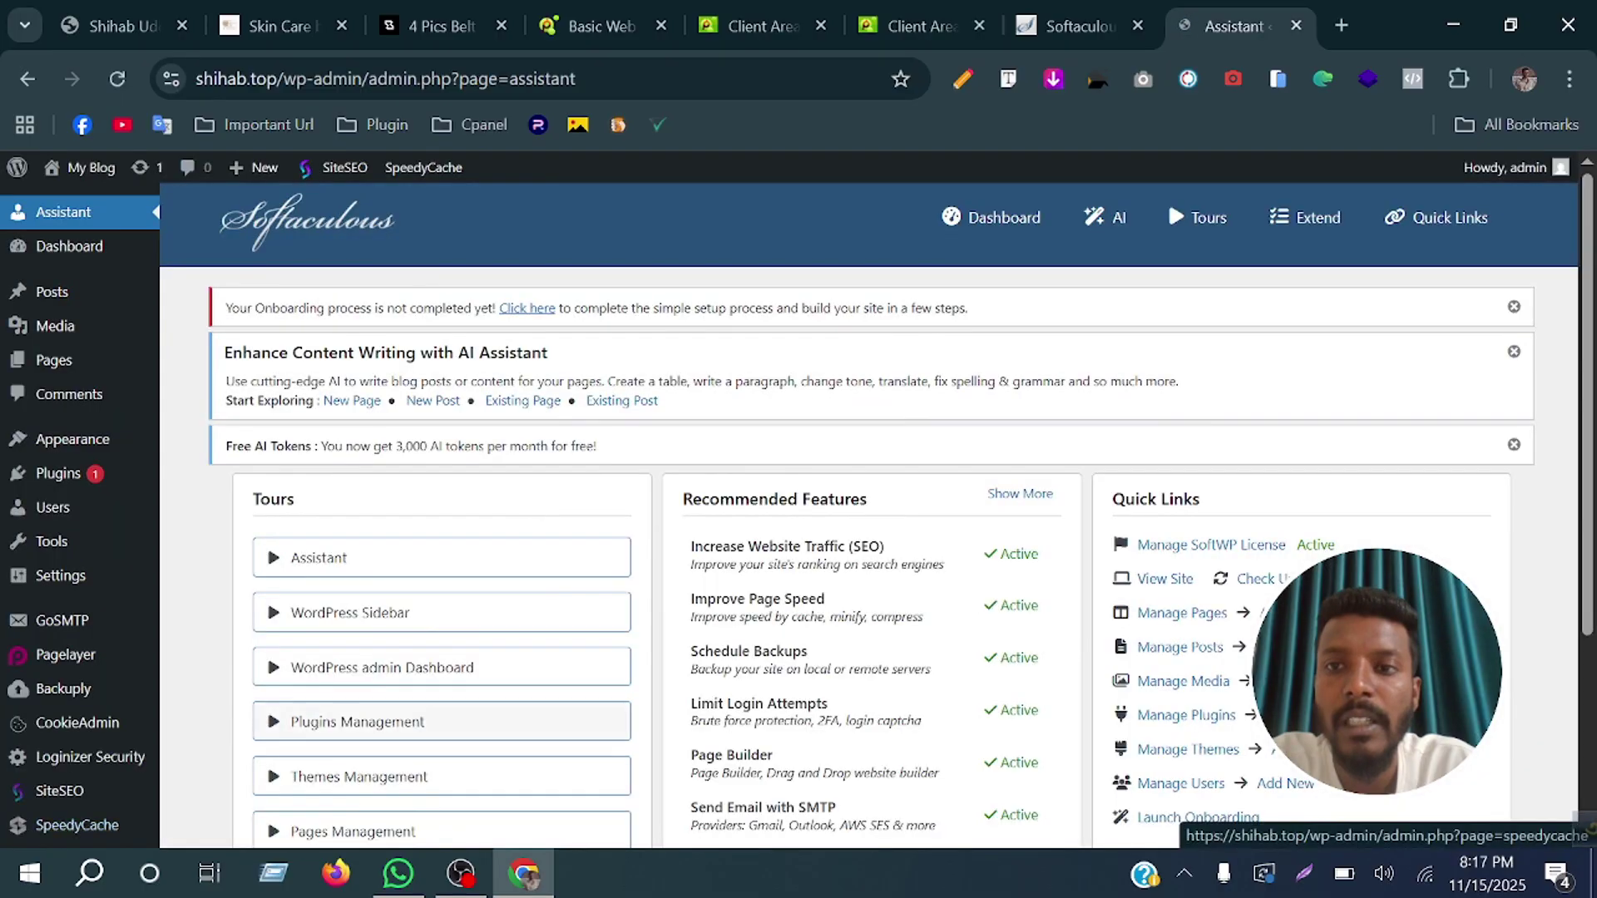
scroll(646, 281, "down", 2)
scroll(646, 281, "up", 2)
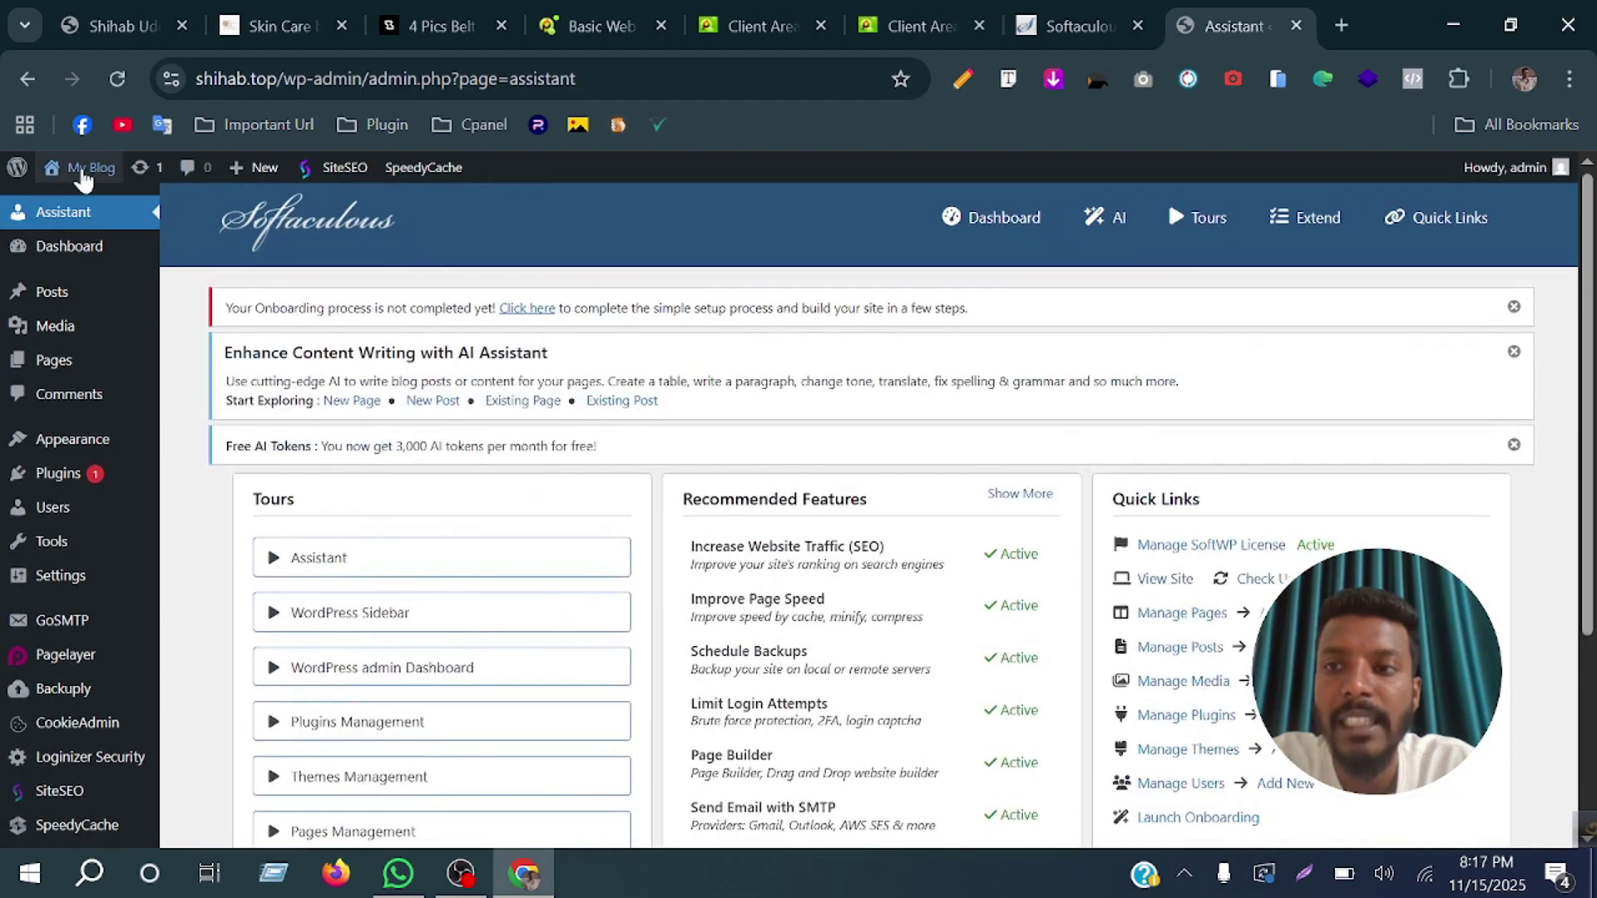
mouse_move(83, 170)
left_click(84, 205)
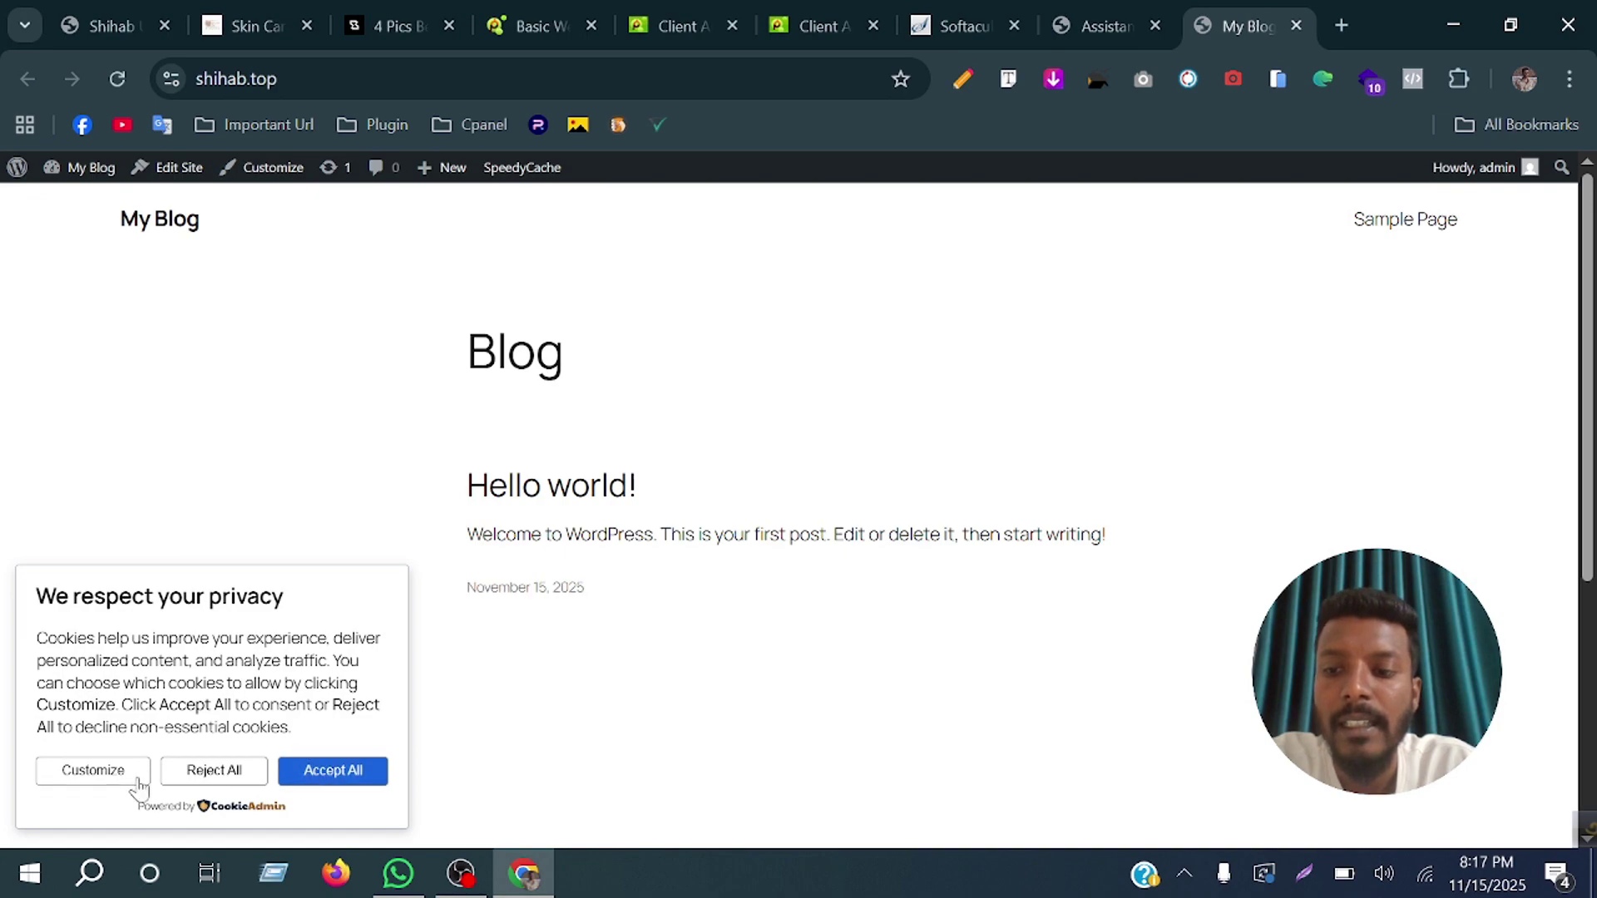
- Reject all non-essential cookies on the shihab.top site and check its address
left_click(205, 776)
left_click_drag(455, 359, 681, 370)
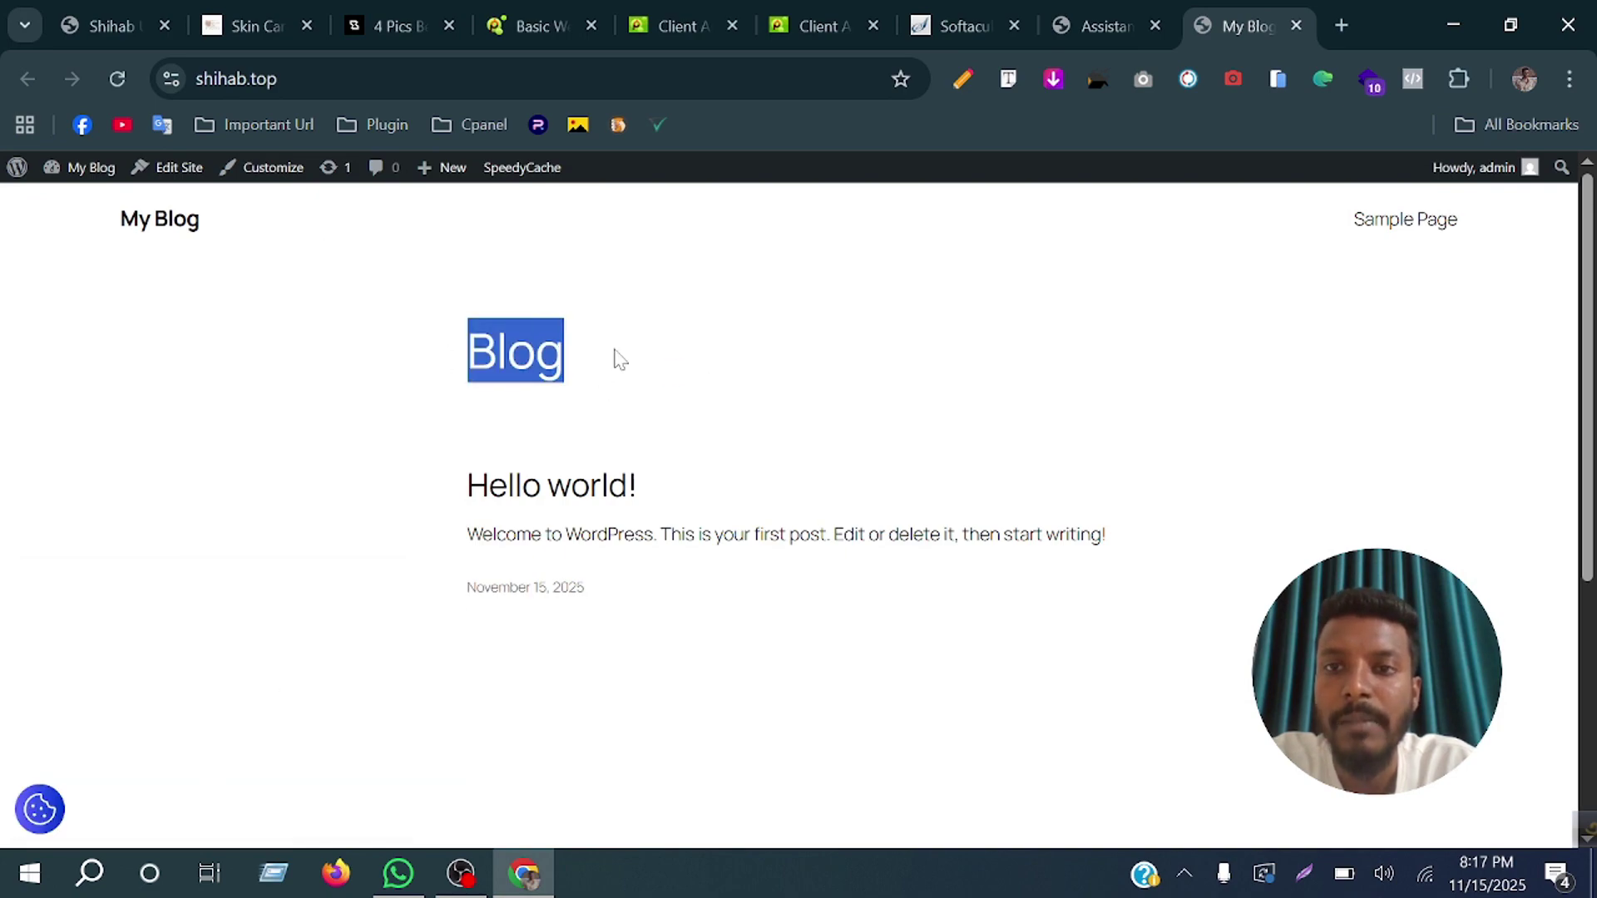
left_click(381, 78)
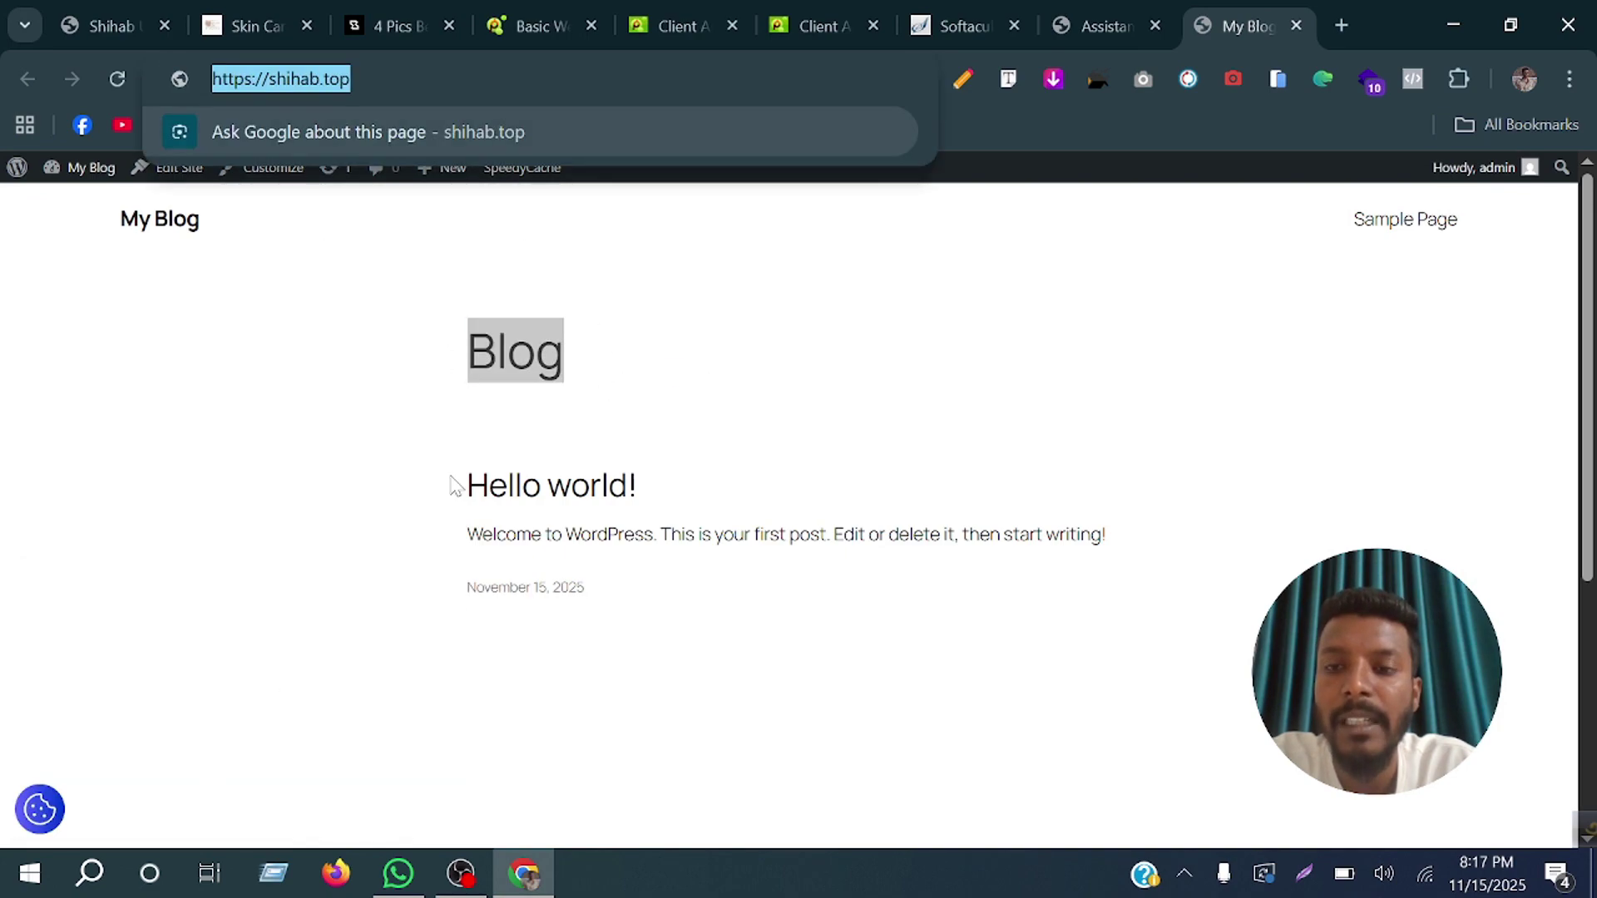
scroll(834, 491, "down", 5)
scroll(834, 500, "up", 5)
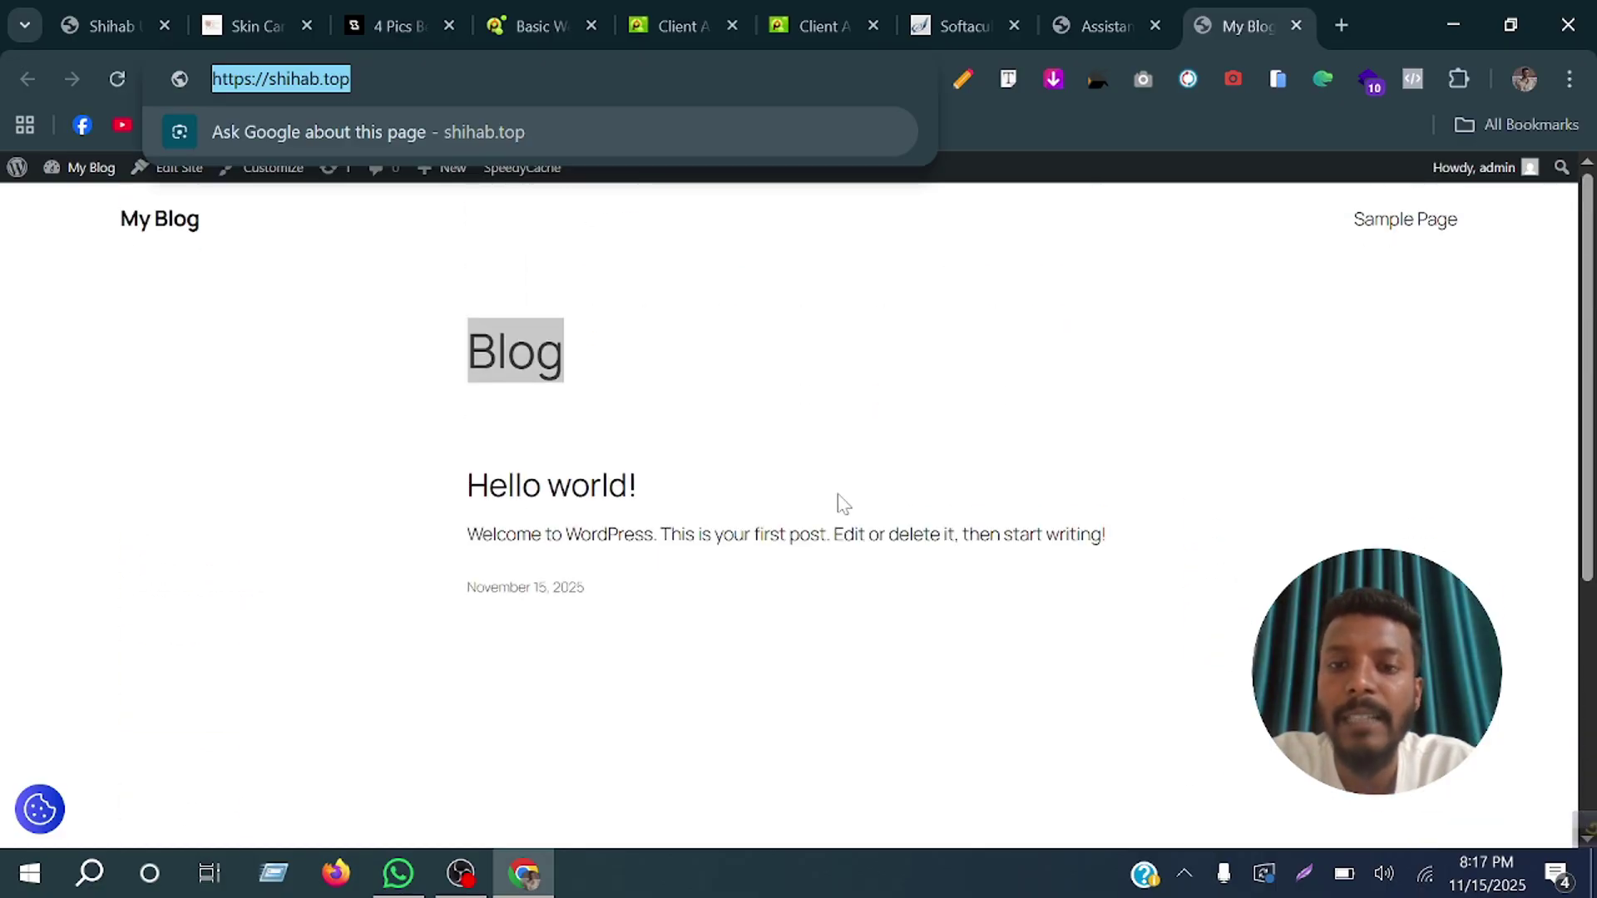
left_click(842, 359)
- Open the WordPress admin Dashboard from My Blog, then switch to the first browser tab
mouse_move(91, 167)
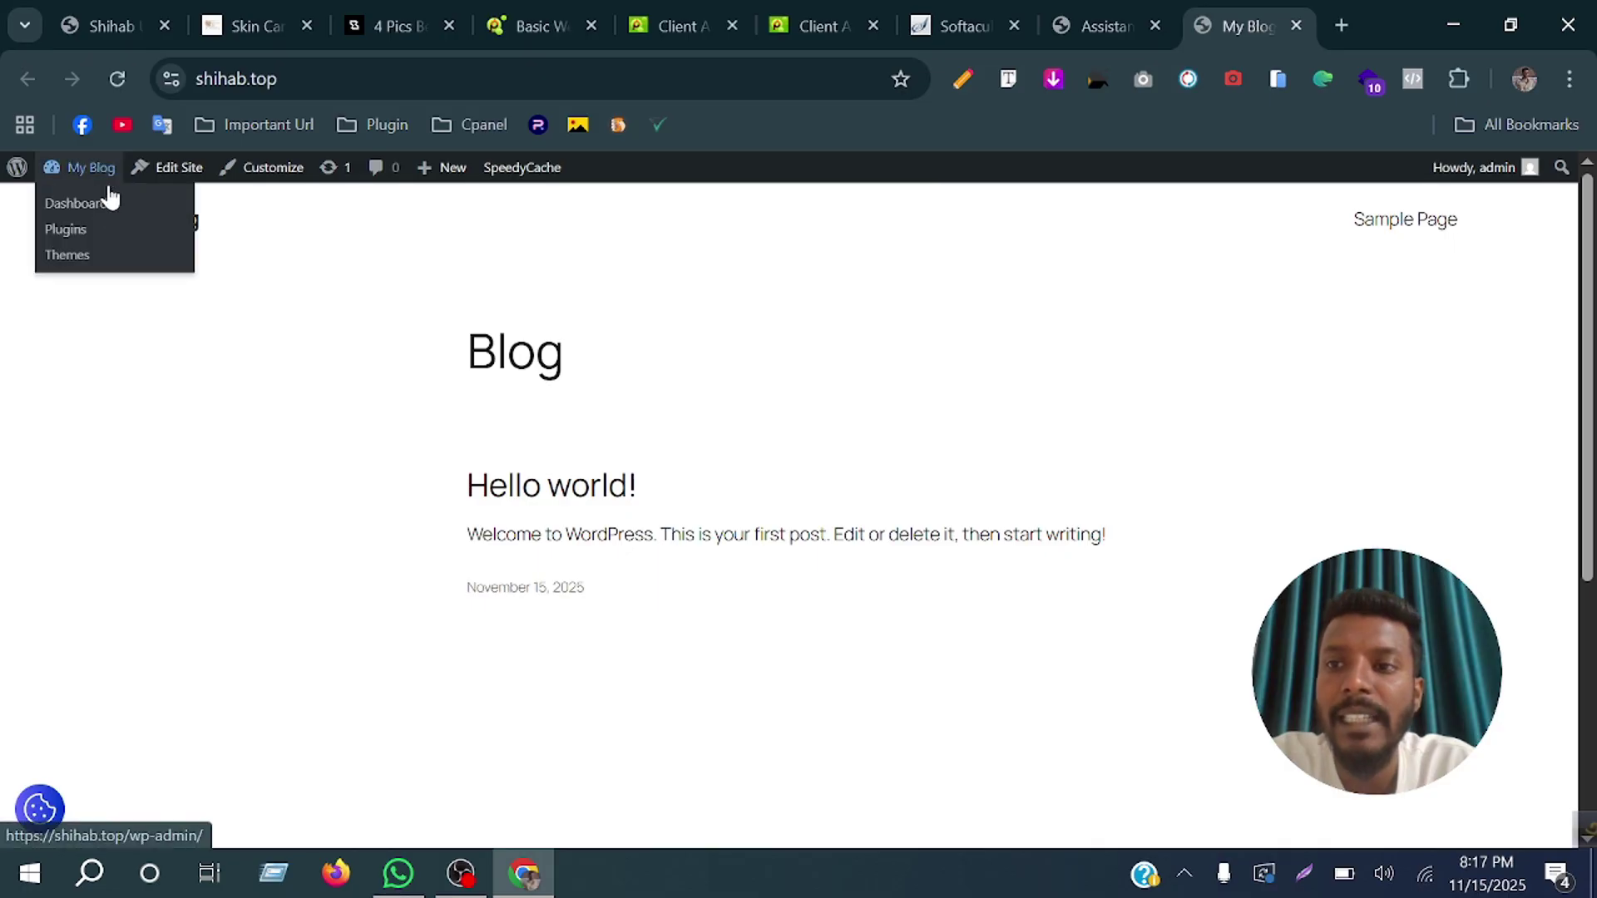
left_click(95, 207)
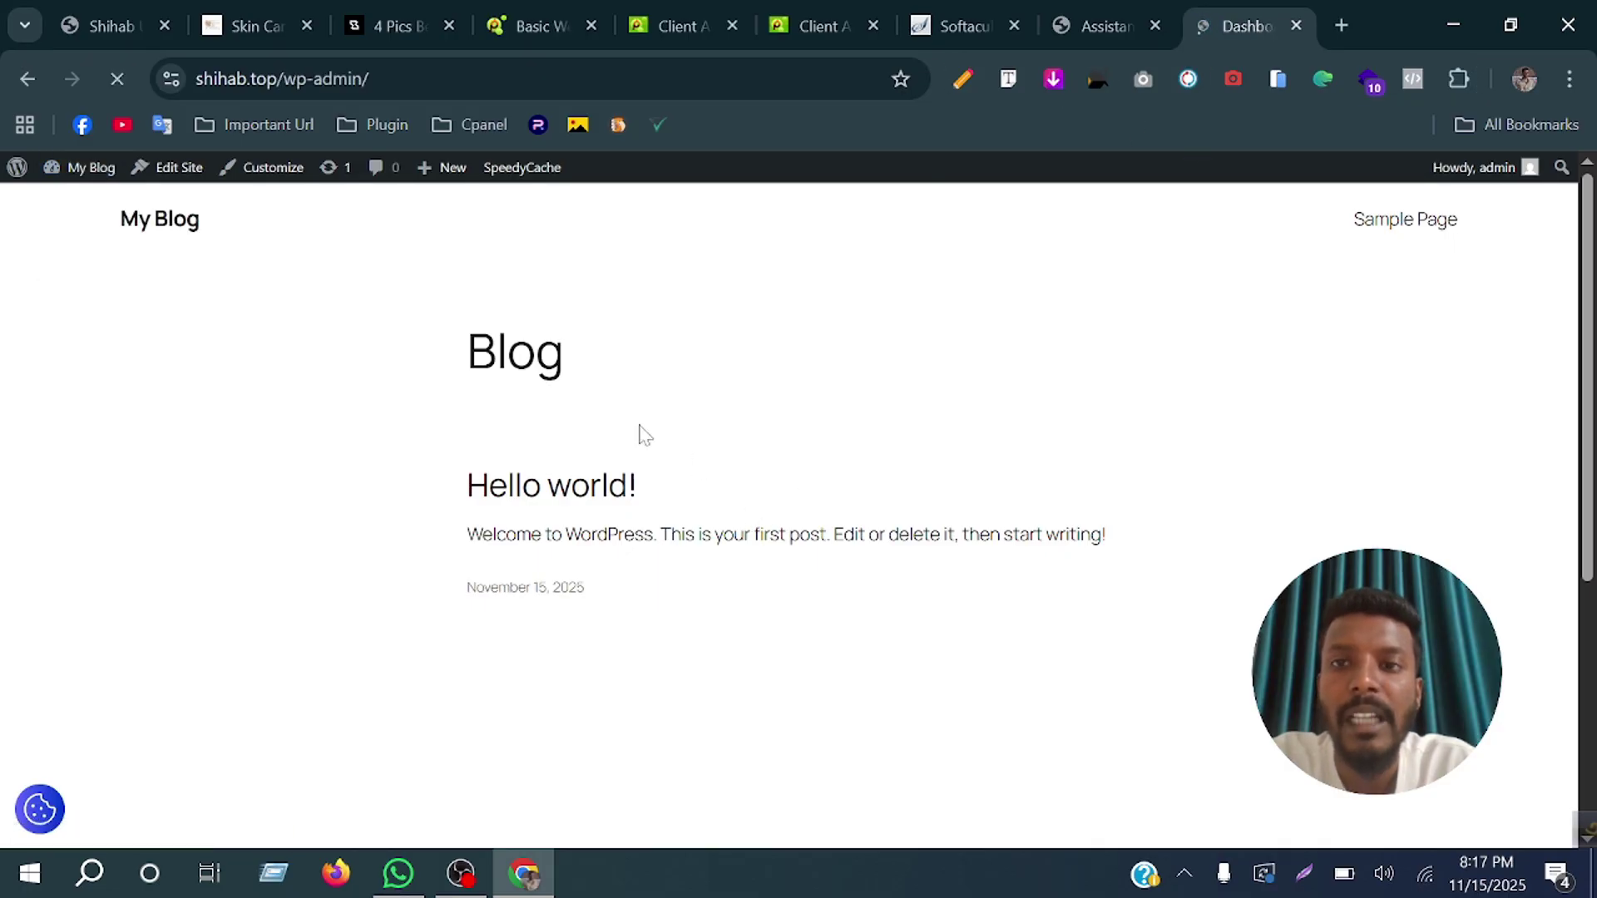
scroll(466, 544, "down", 3)
scroll(478, 546, "up", 3)
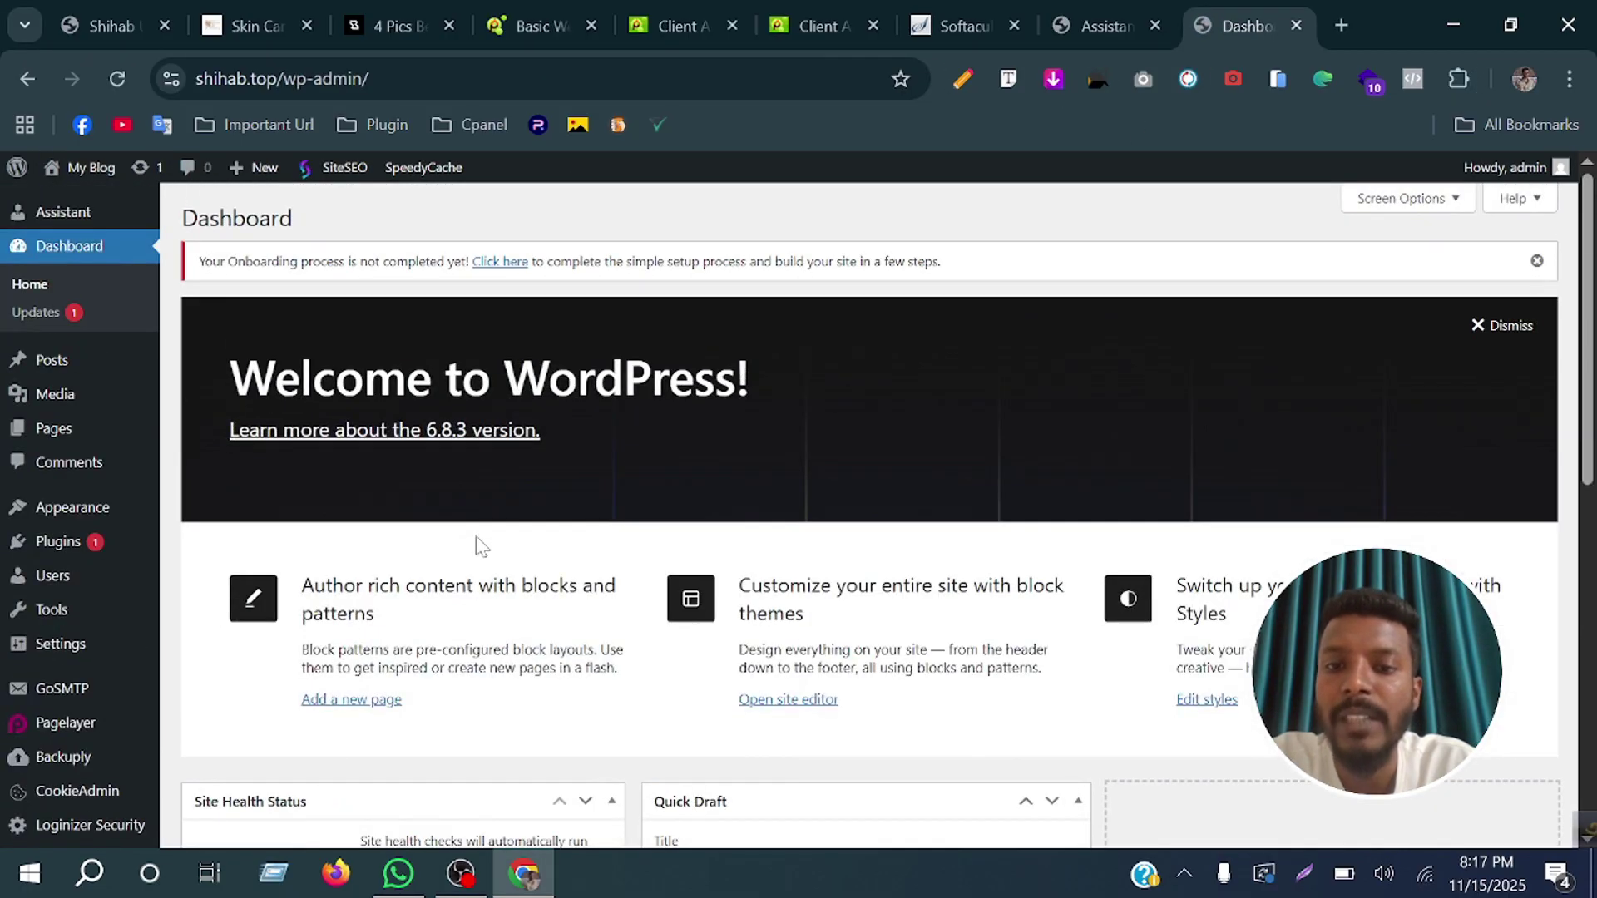
key("ctrl+1")
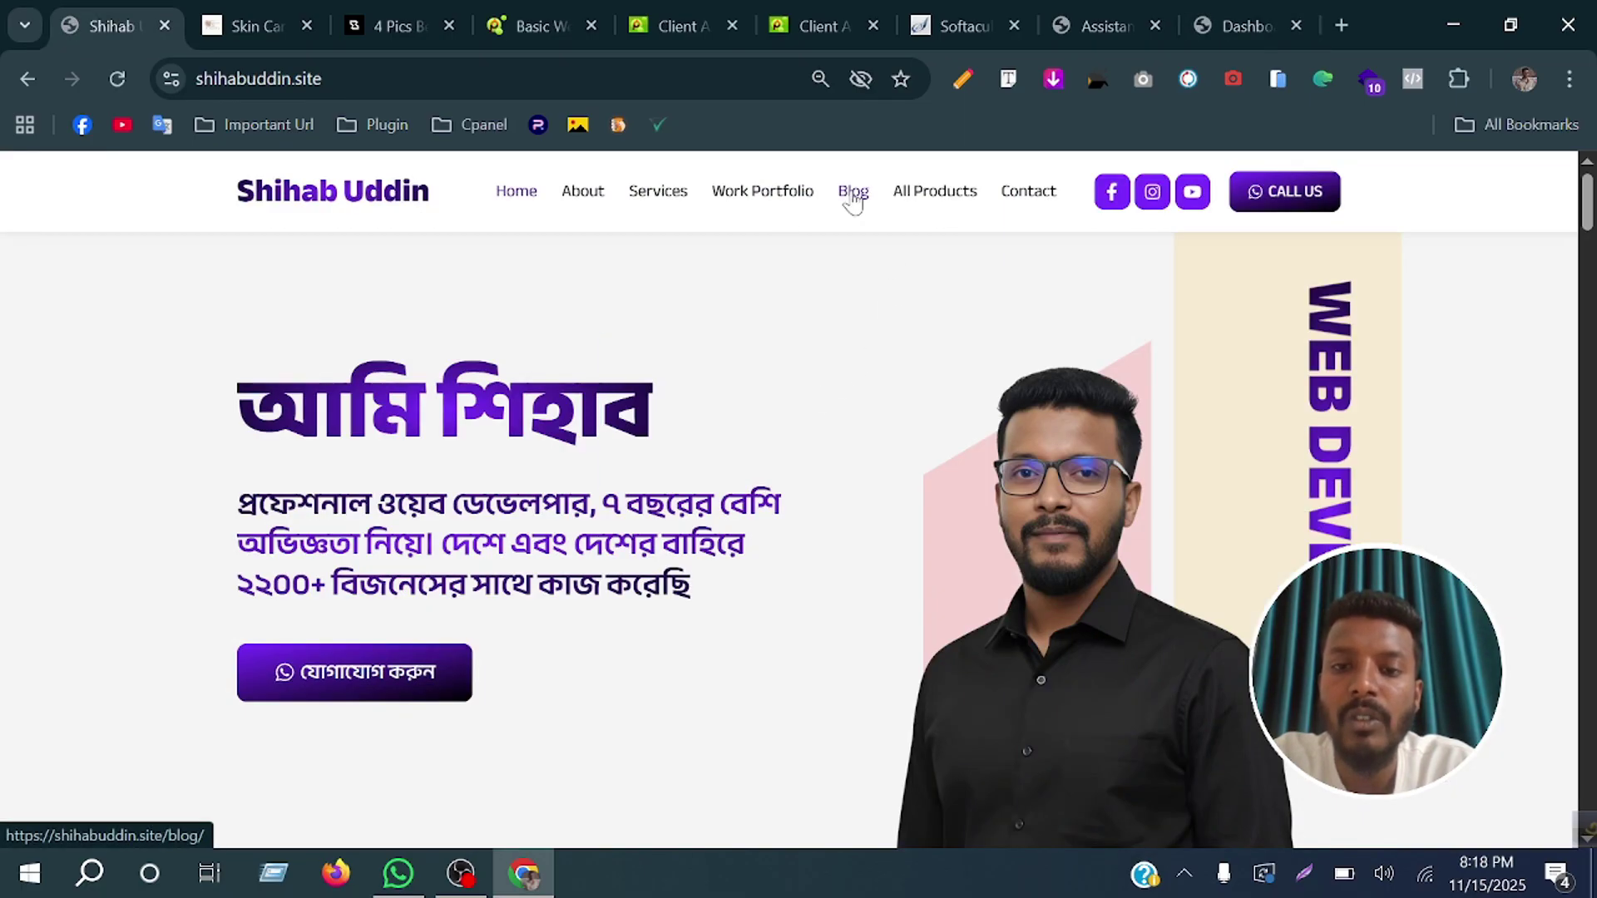
scroll(720, 541, "down", 5)
scroll(720, 539, "down", 5)
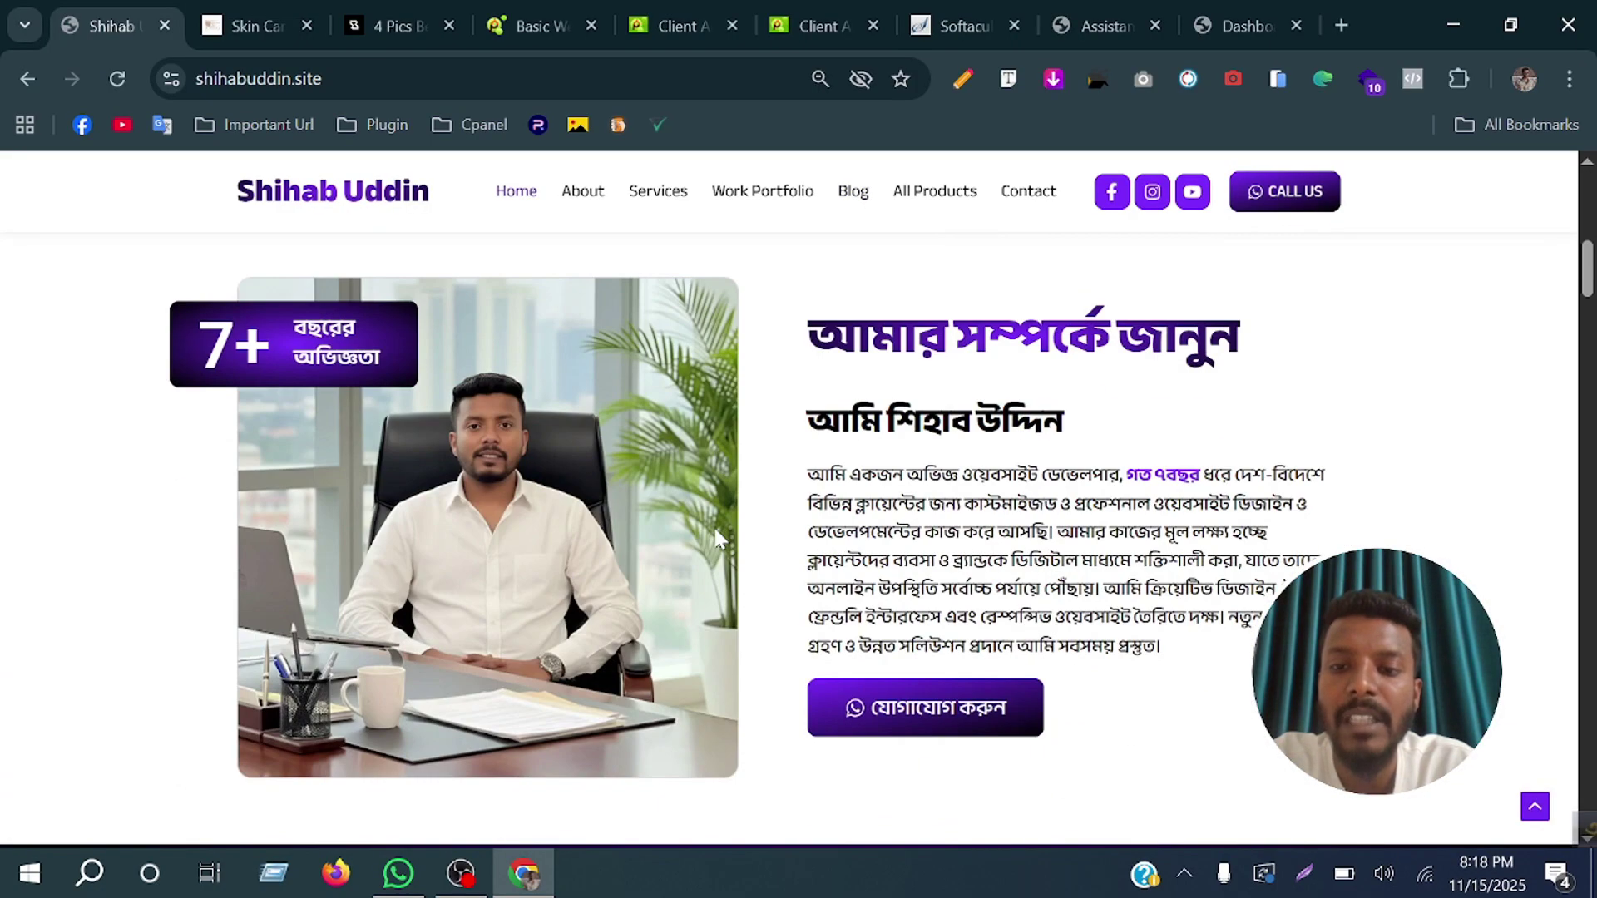
scroll(720, 540, "up", 10)
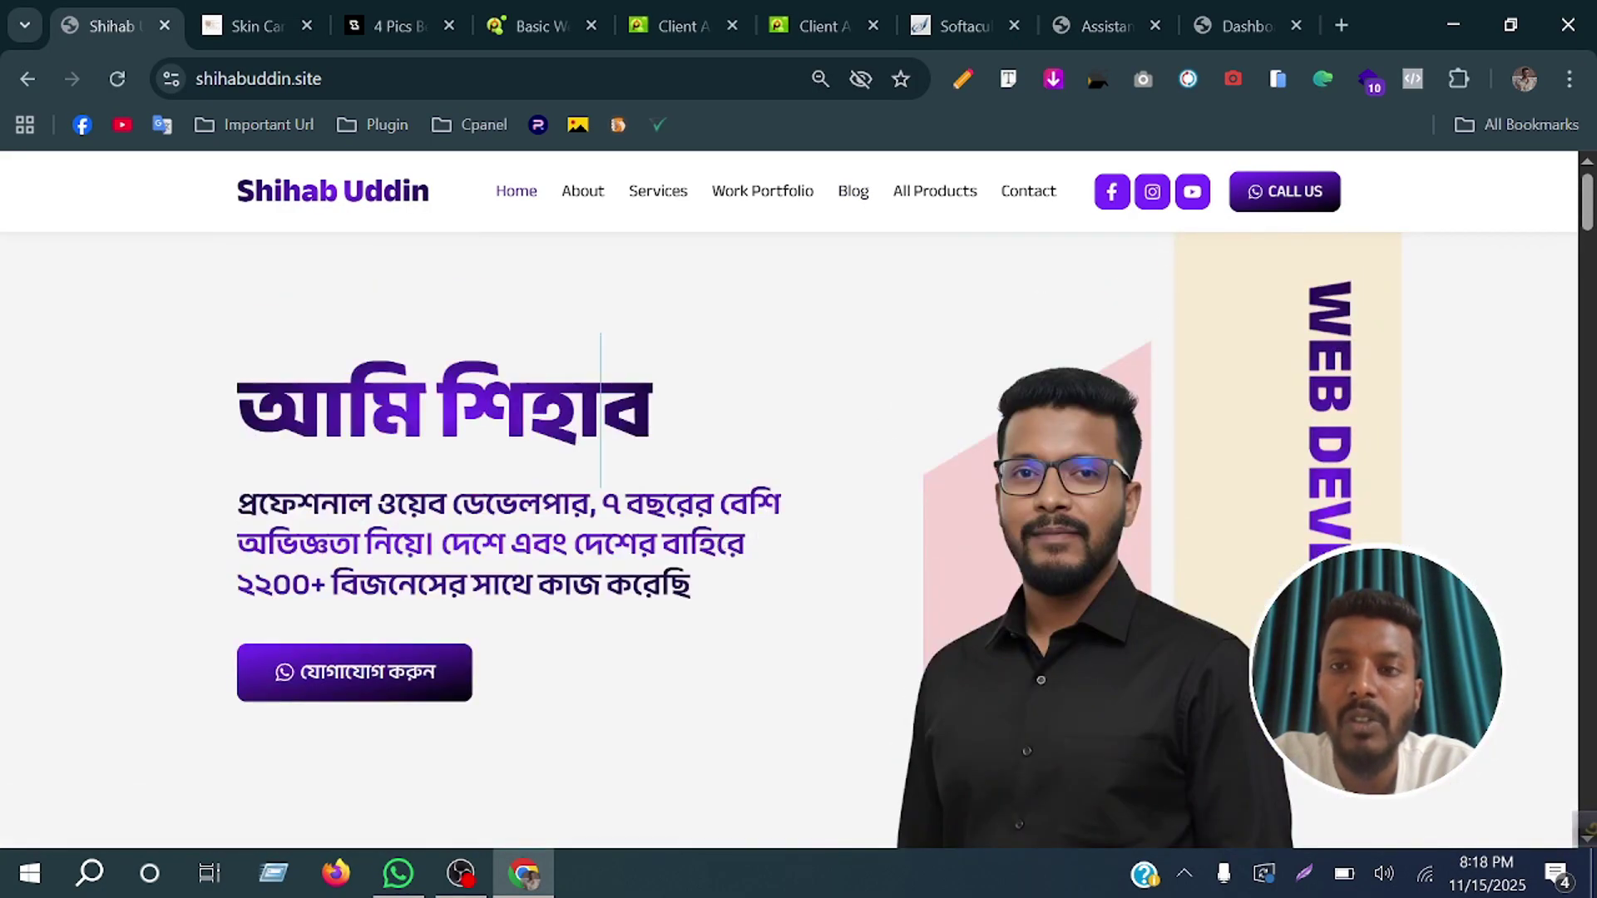
scroll(499, 427, "down", 5)
scroll(500, 427, "up", 5)
left_click(250, 78)
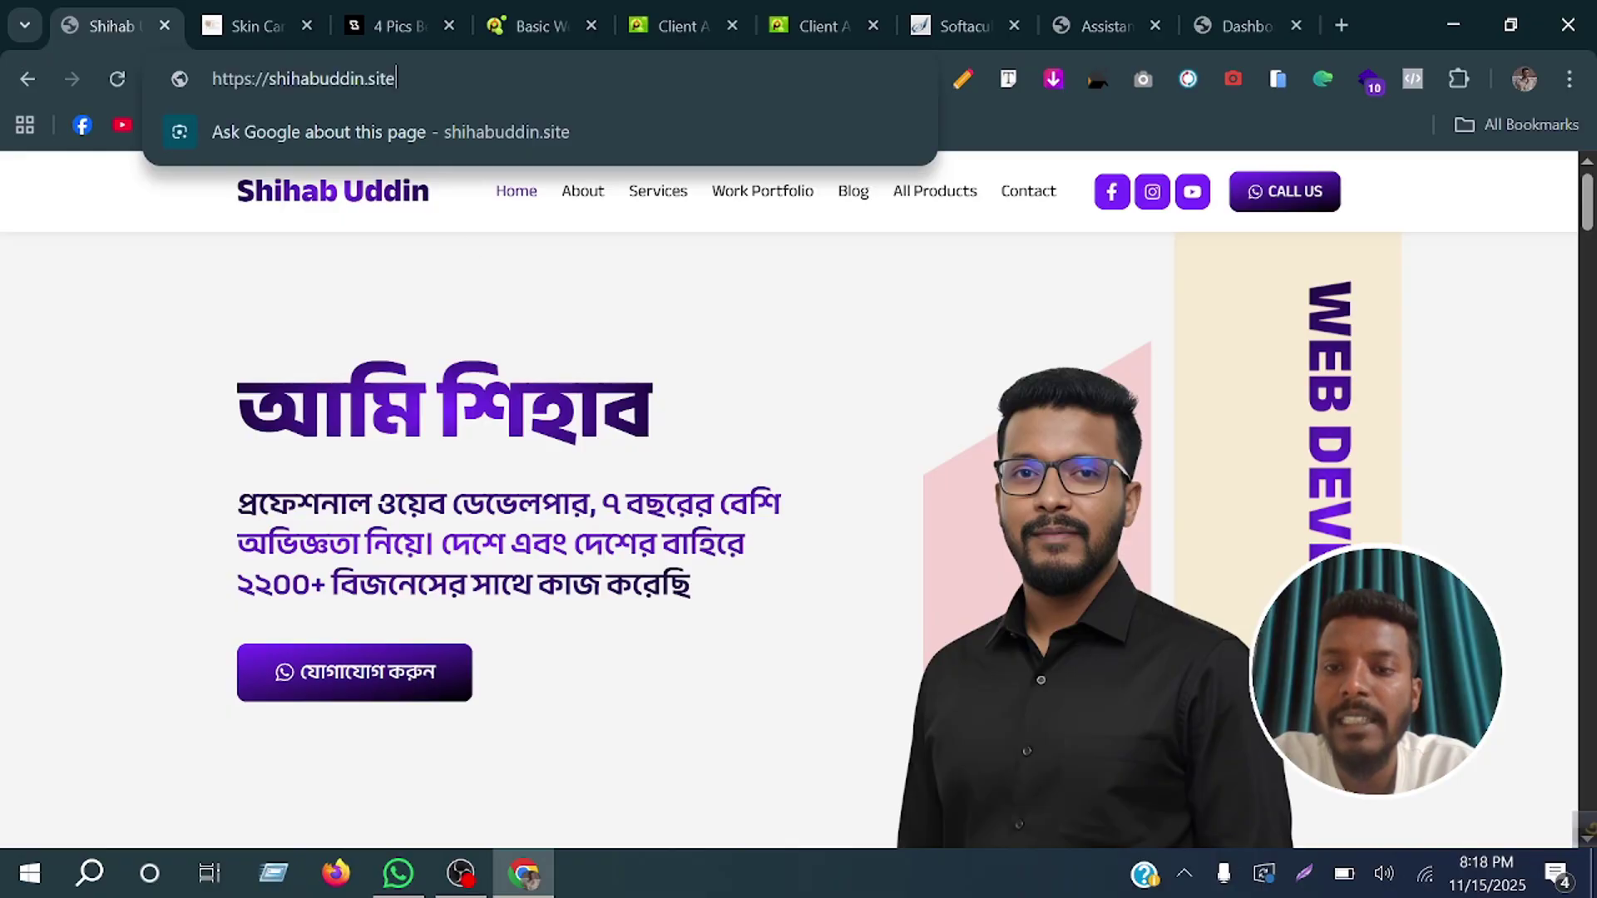
scroll(905, 476, "down", 15)
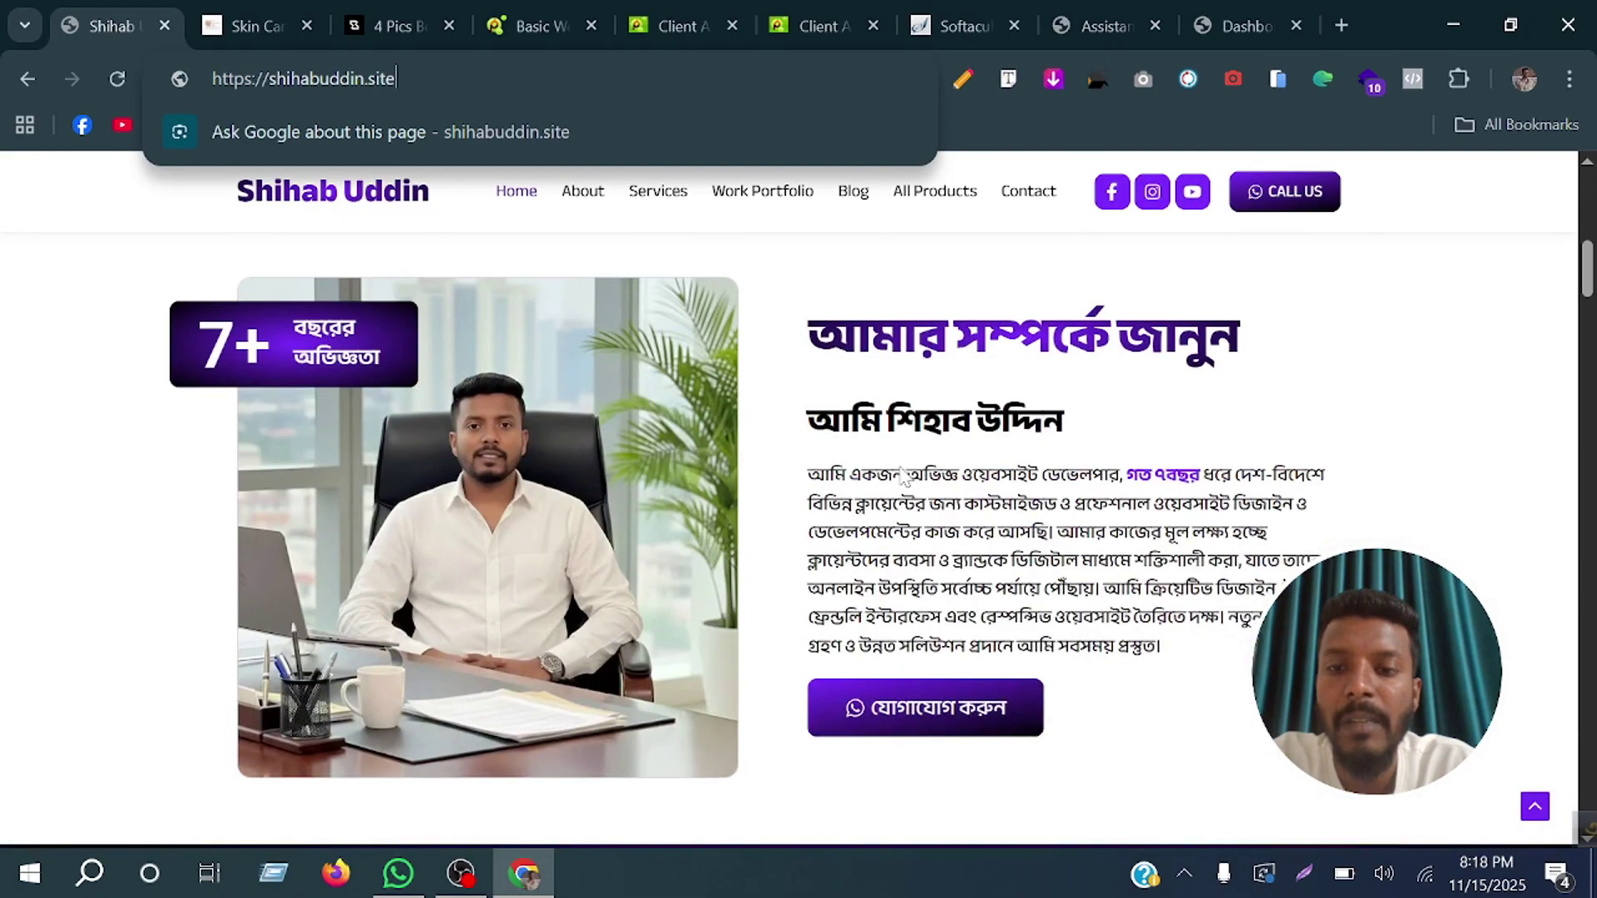
left_click(488, 570)
scroll(496, 583, "down", 20)
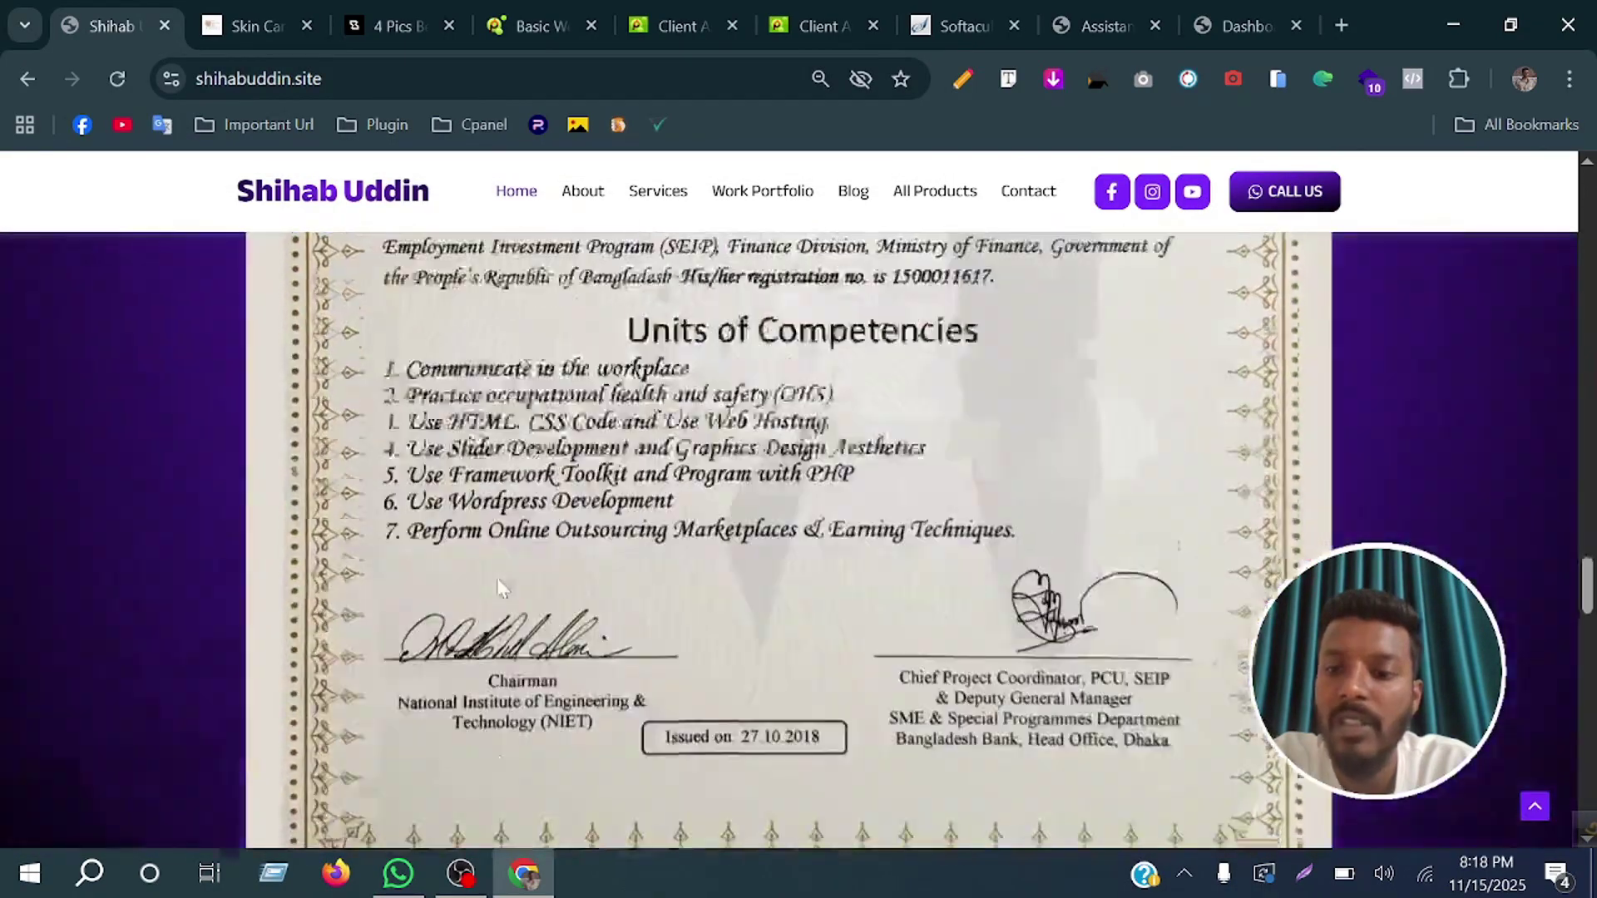